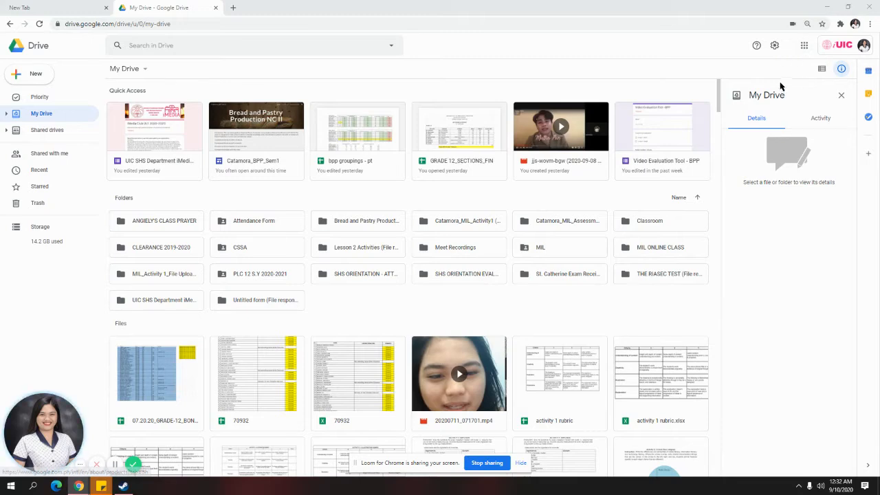
# Look through the Google apps list, then close it
pyautogui.click(804, 46)
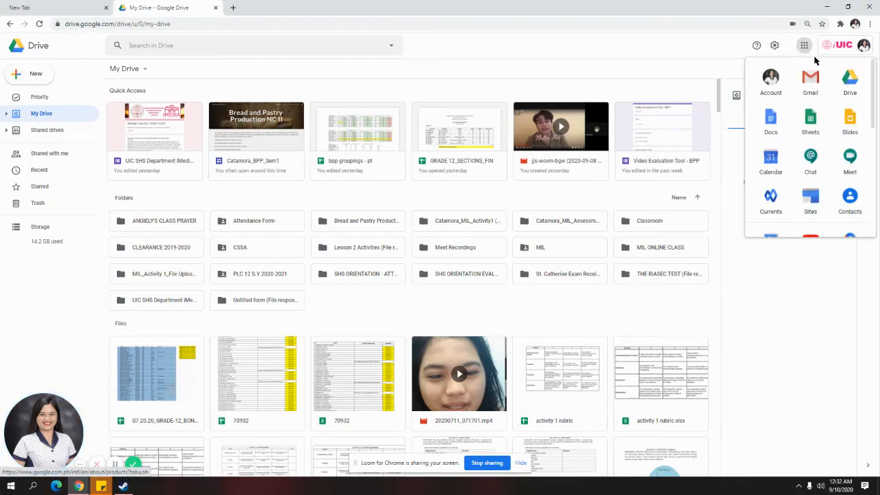
pyautogui.scroll(-3, 814, 192)
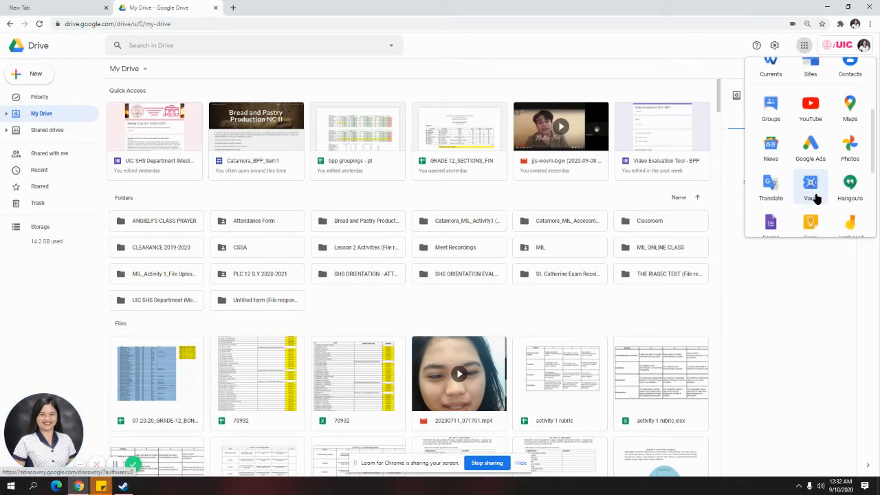
pyautogui.scroll(-4, 816, 199)
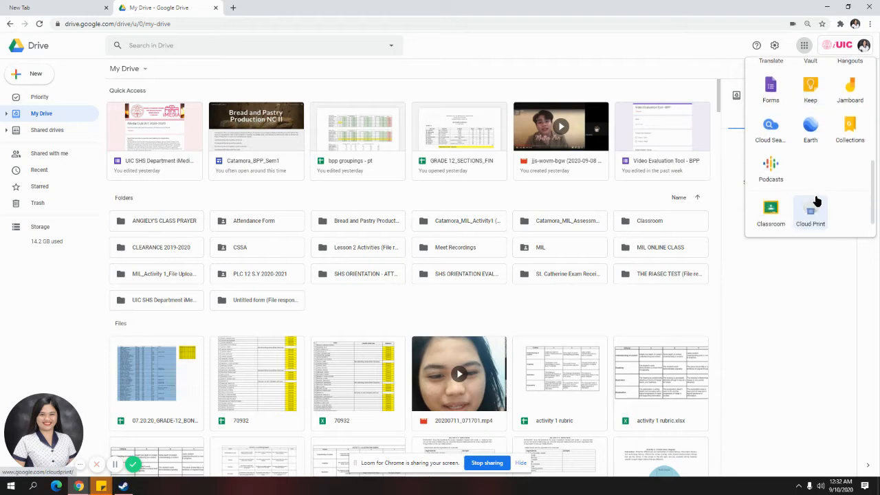
pyautogui.scroll(7, 816, 199)
pyautogui.click(783, 338)
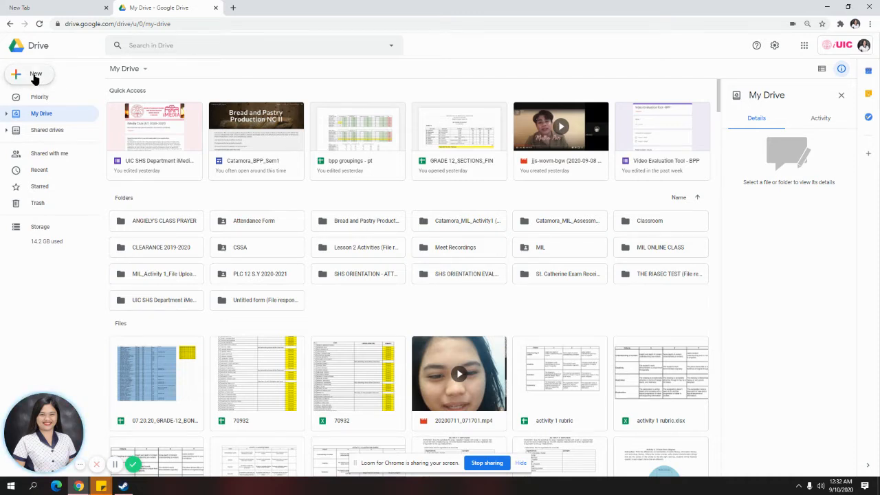
# Create a new Google Sites site from Drive's New > More menu and check it while it loads
pyautogui.click(35, 77)
pyautogui.moveTo(63, 174)
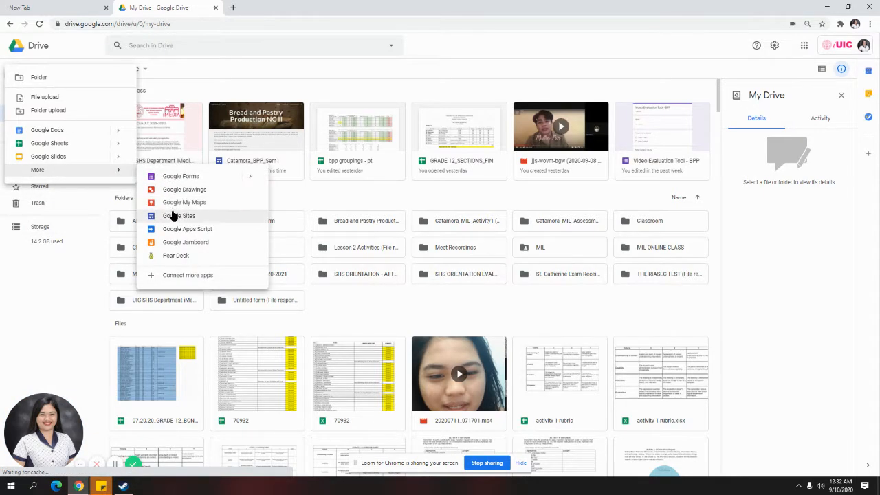
pyautogui.click(173, 216)
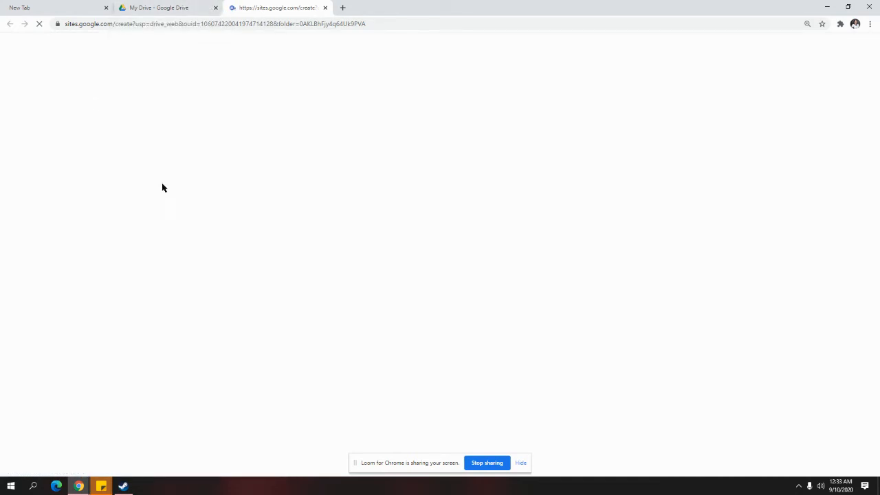
pyautogui.click(157, 6)
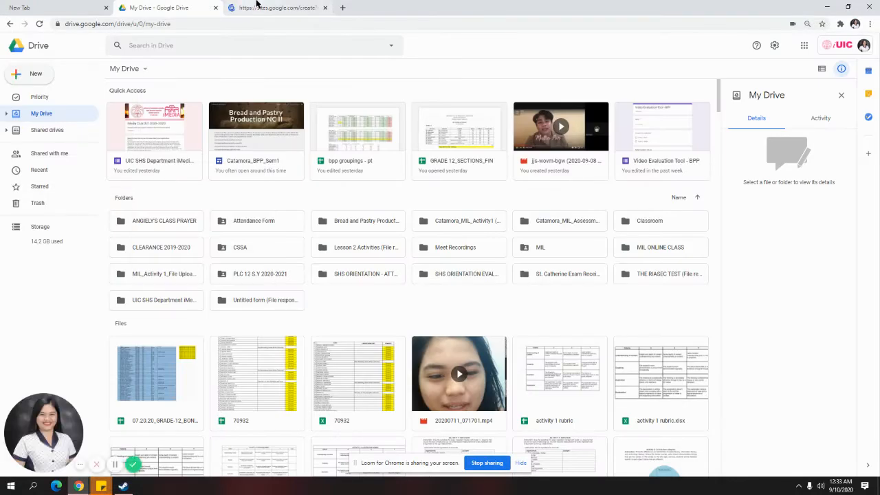
pyautogui.click(256, 6)
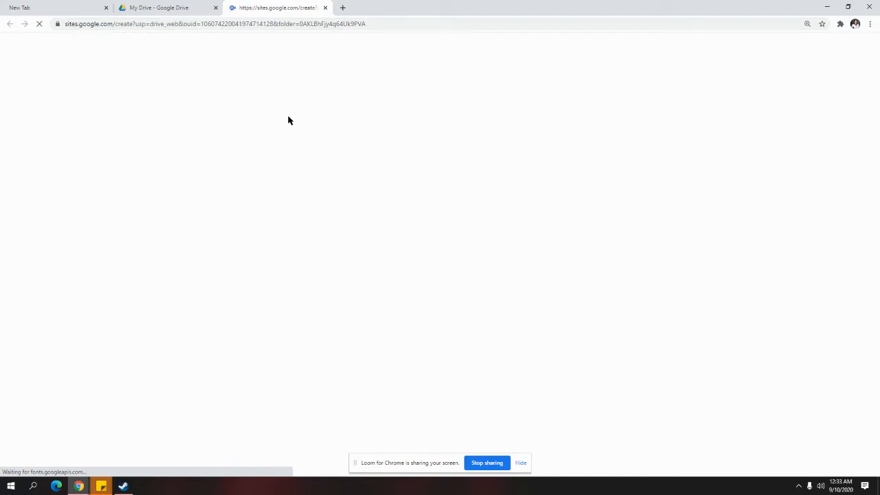
pyautogui.click(154, 7)
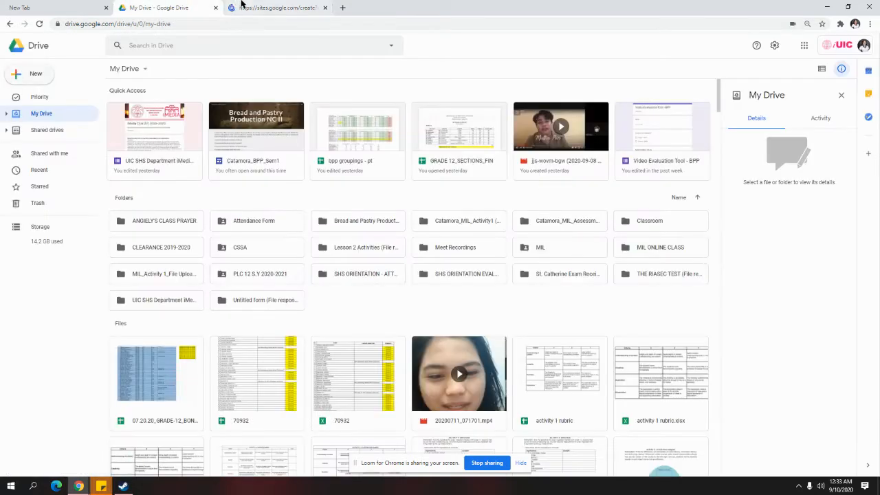
pyautogui.click(275, 7)
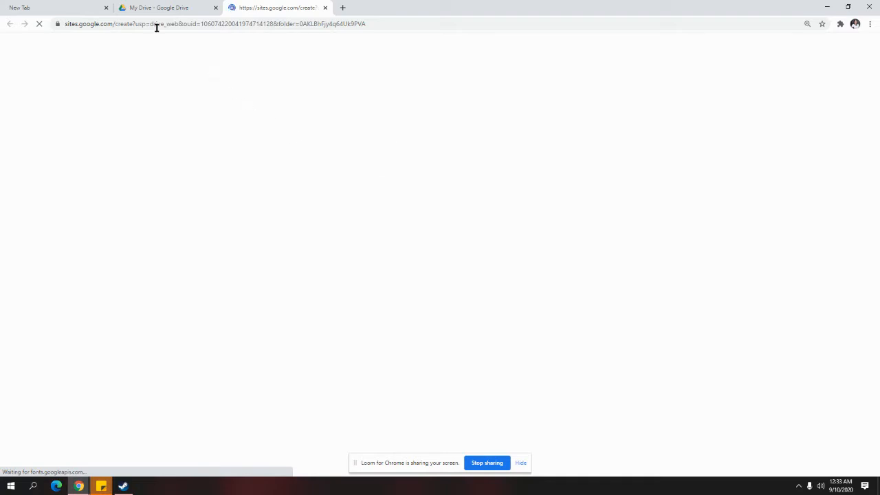
# Close the empty New Tab and return to the new site's editor tab
pyautogui.click(105, 9)
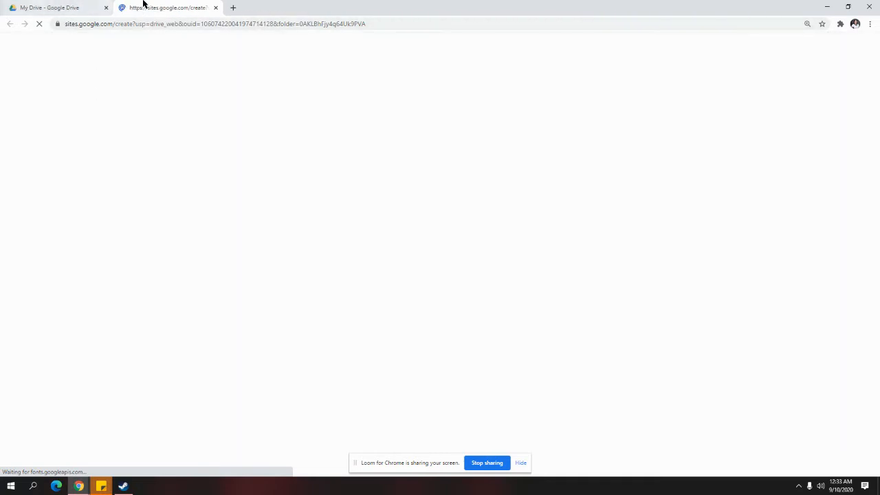
pyautogui.click(76, 3)
pyautogui.click(186, 4)
pyautogui.click(66, 3)
pyautogui.click(124, 6)
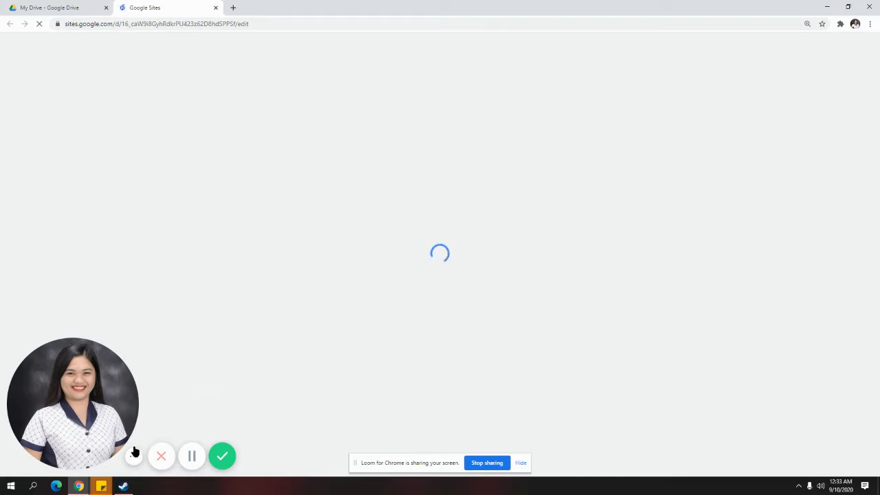
# Let the Untitled site finish loading, with its default 'Your page title' header
pyautogui.click(135, 457)
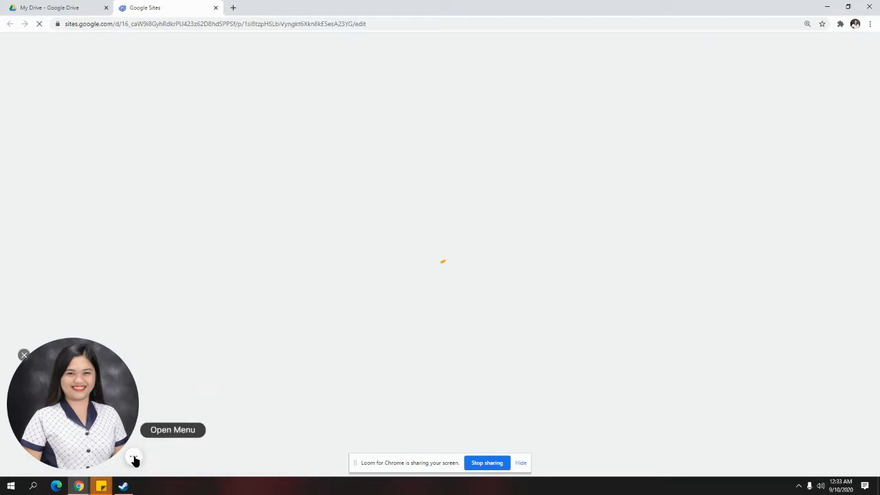
pyautogui.click(135, 458)
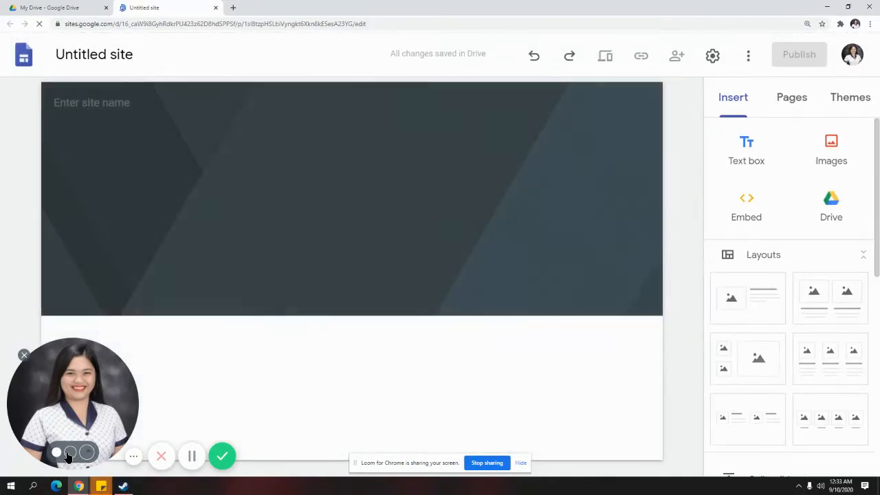
pyautogui.click(70, 453)
pyautogui.click(108, 452)
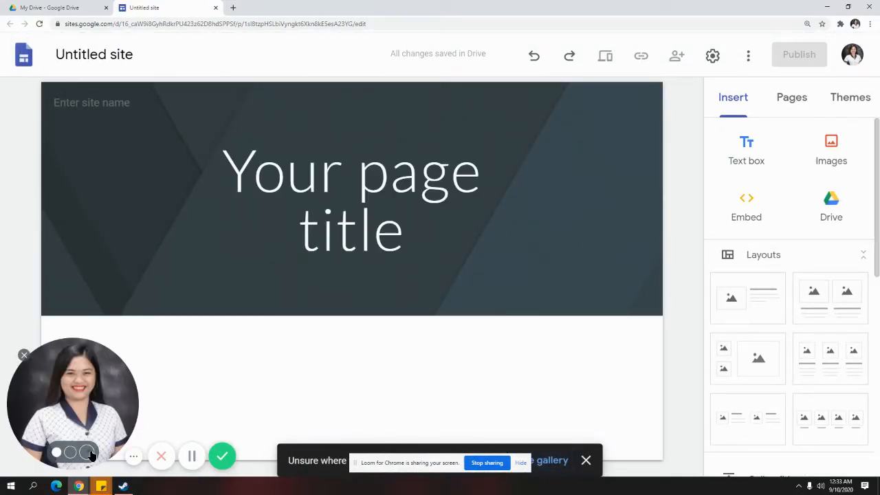
pyautogui.click(89, 452)
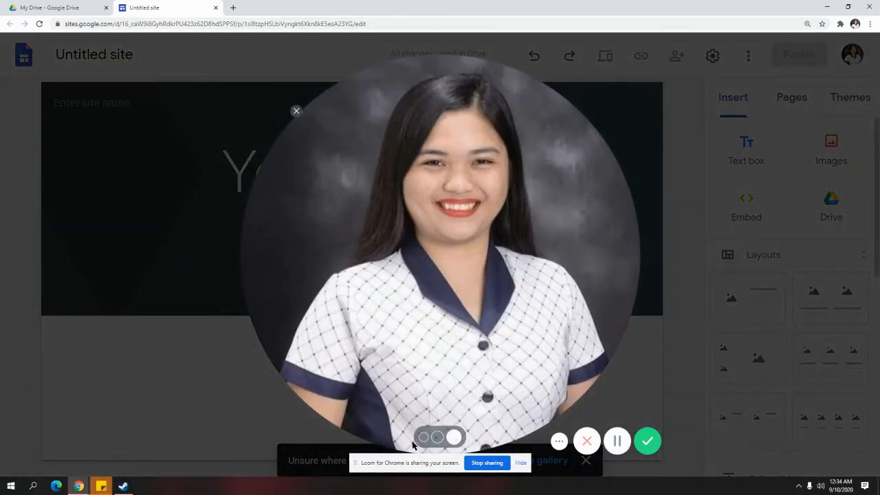
pyautogui.click(423, 437)
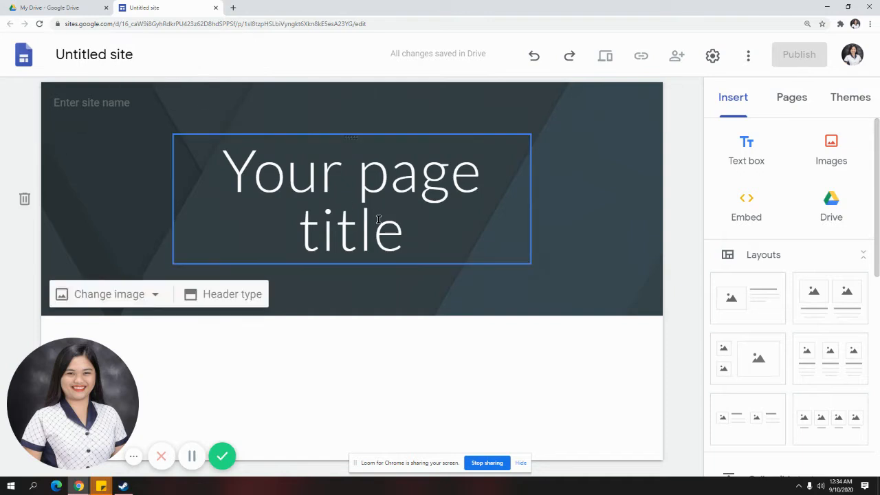
# Replace the page title 'Your page title' with 'ePortfolio'
pyautogui.moveTo(406, 238); pyautogui.dragTo(236, 169)
pyautogui.write('eP')
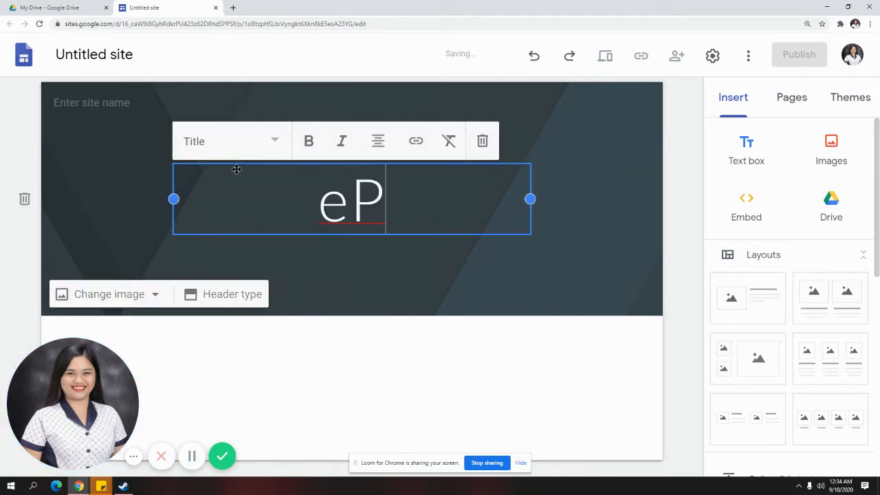
pyautogui.write('ortfolio')
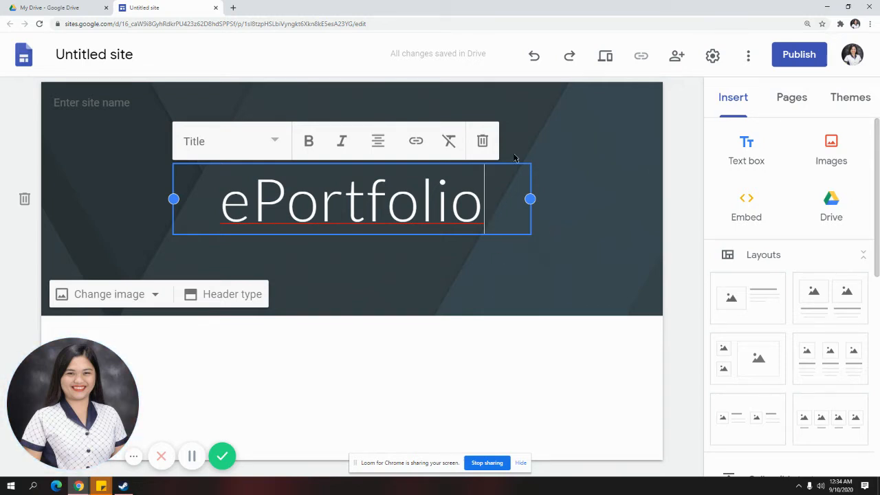
pyautogui.click(461, 302)
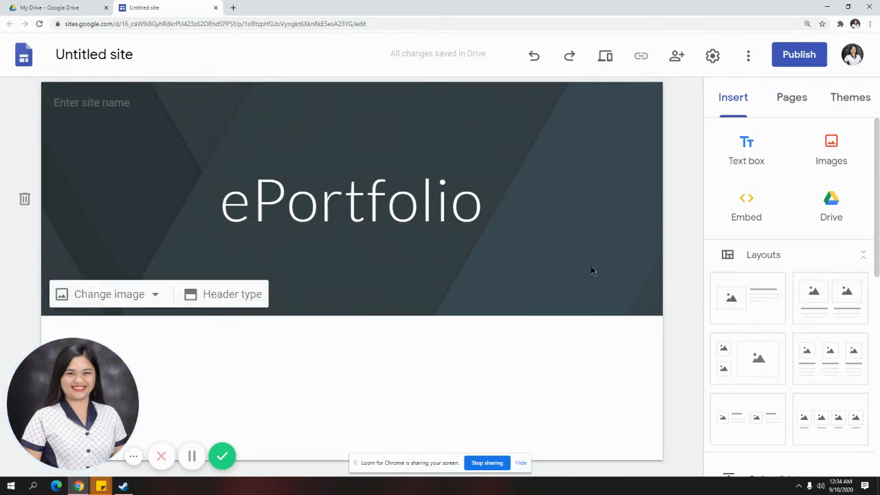
# Copy 'ePortfolio' from the page title and paste it in as the site name
pyautogui.click(92, 58)
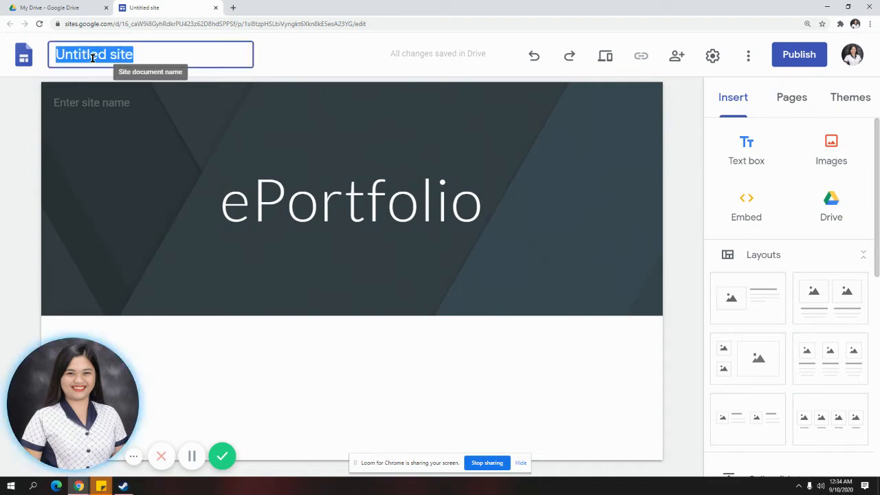
pyautogui.click(17, 160)
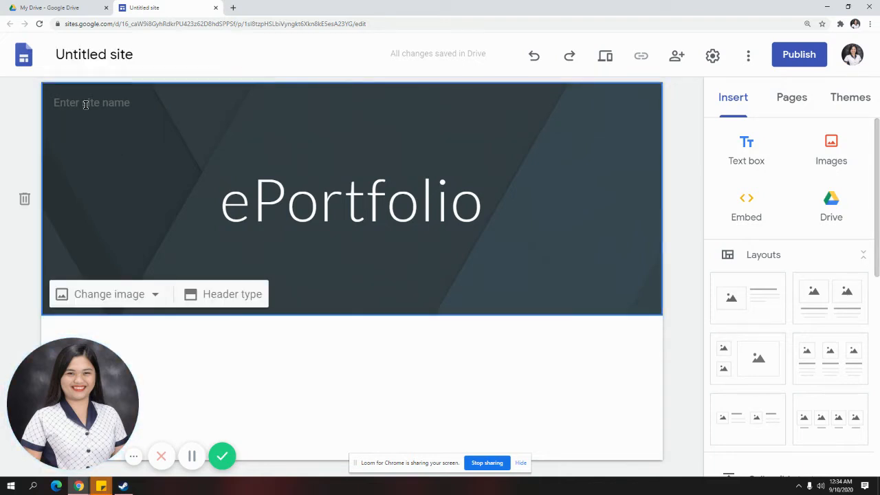
pyautogui.click(158, 60)
pyautogui.click(310, 57)
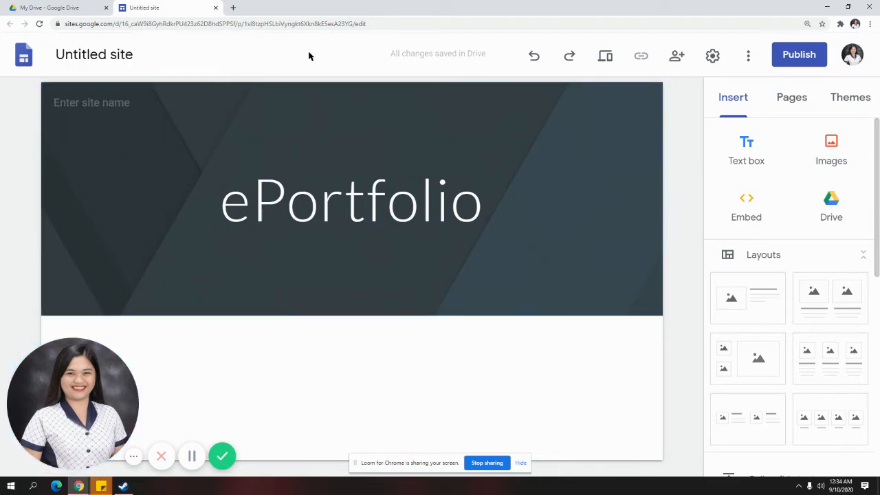
pyautogui.doubleClick(321, 196)
pyautogui.hotkey('ctrl', 'c')
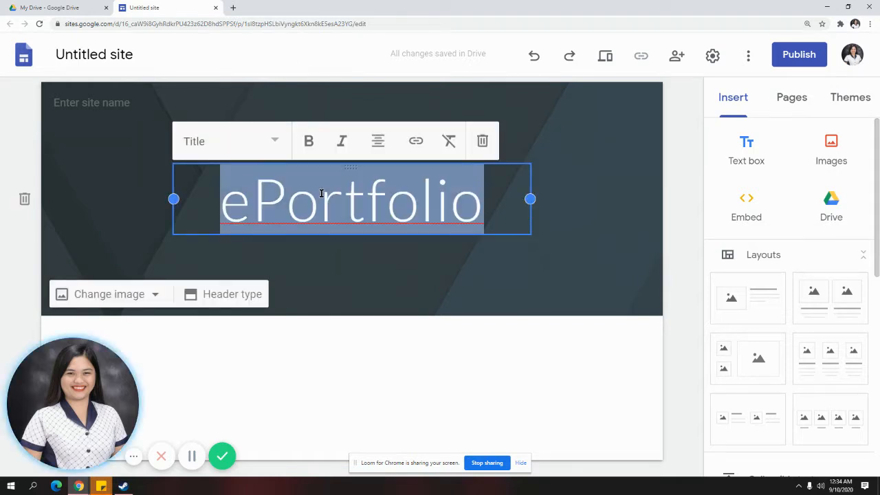
pyautogui.click(123, 54)
pyautogui.hotkey('ctrl', 'v')
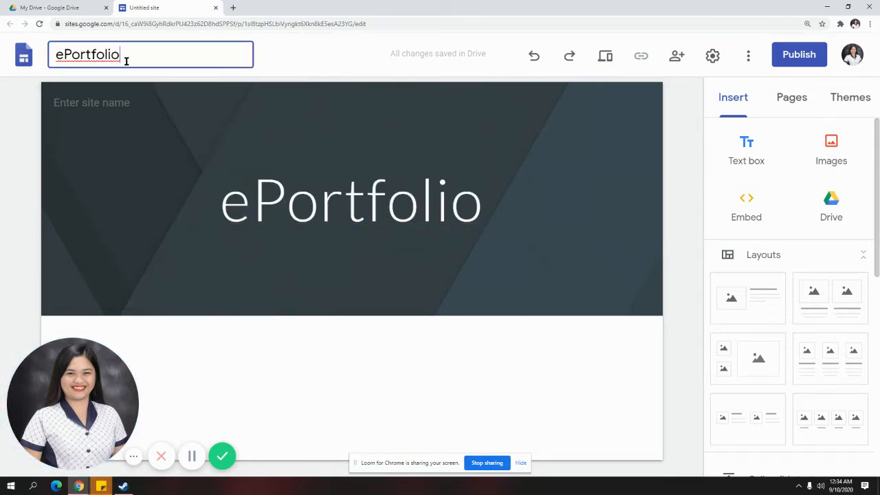
pyautogui.click(275, 48)
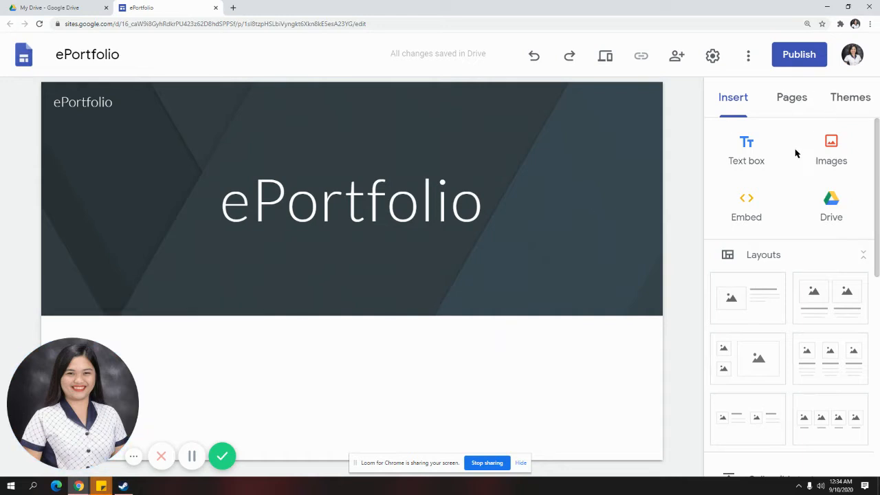
# Browse the theme list and preview the Impression theme
pyautogui.click(845, 107)
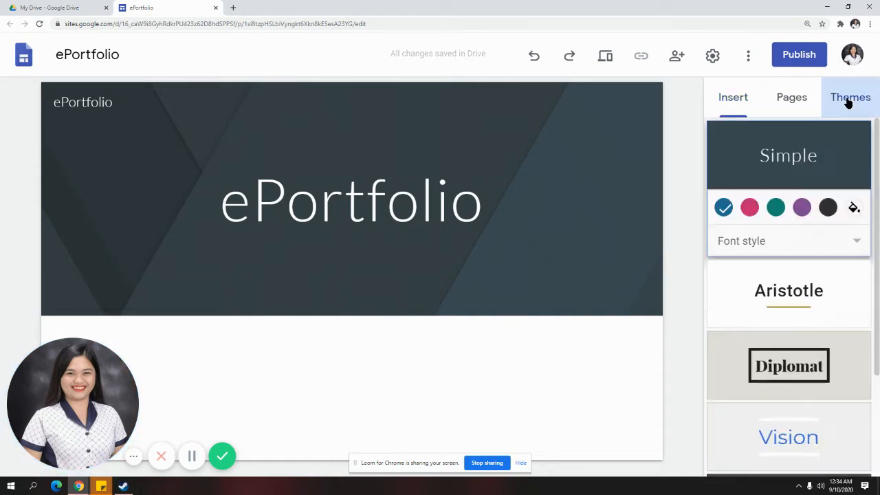
pyautogui.scroll(-2, 844, 254)
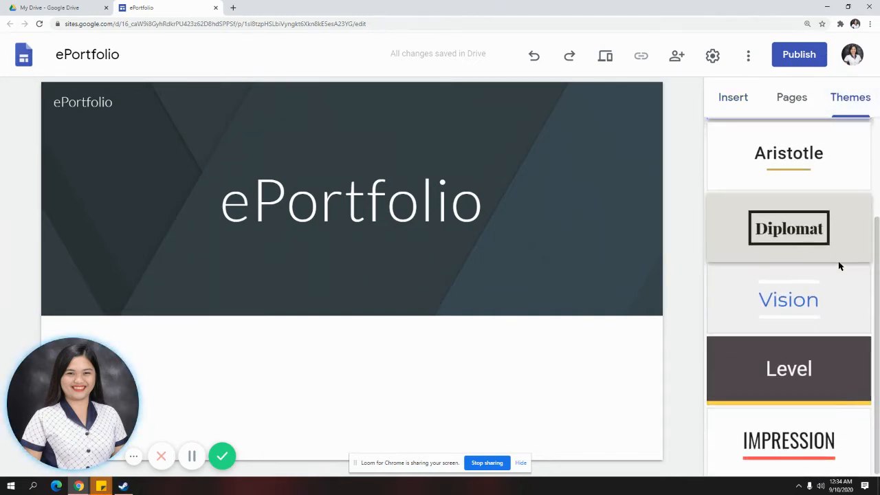
pyautogui.scroll(2, 834, 314)
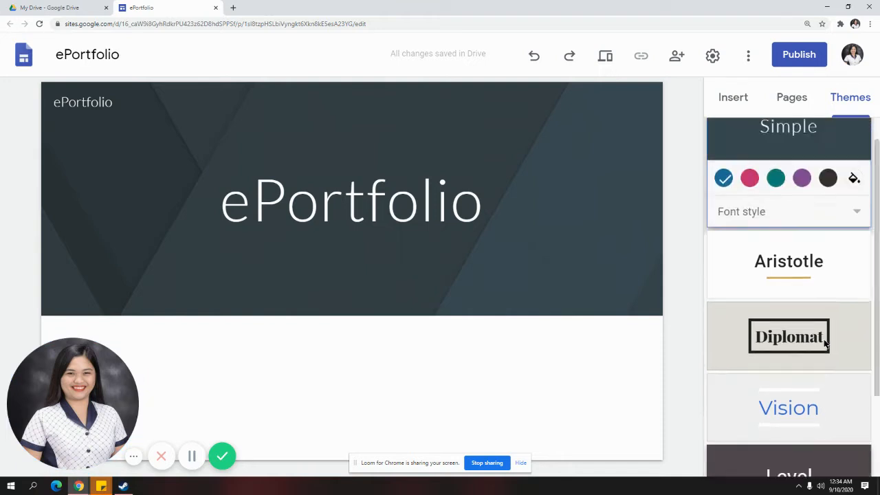
pyautogui.scroll(-2, 789, 338)
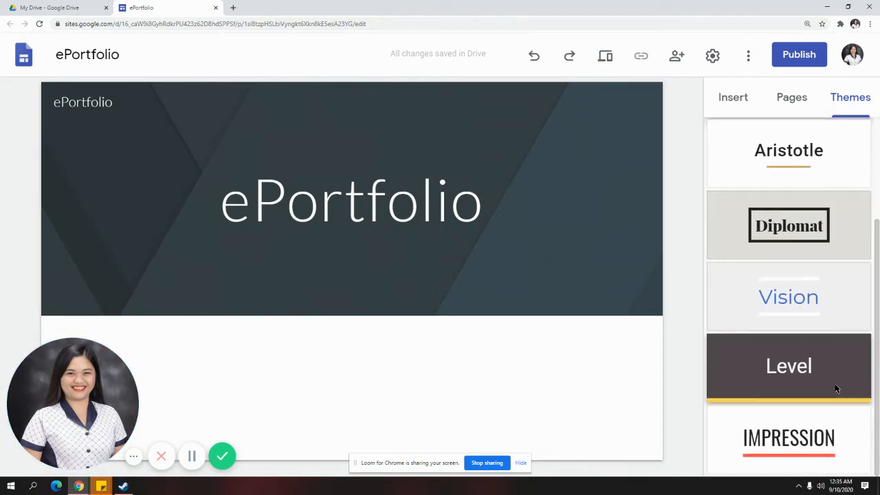
pyautogui.click(813, 450)
pyautogui.scroll(1, 803, 299)
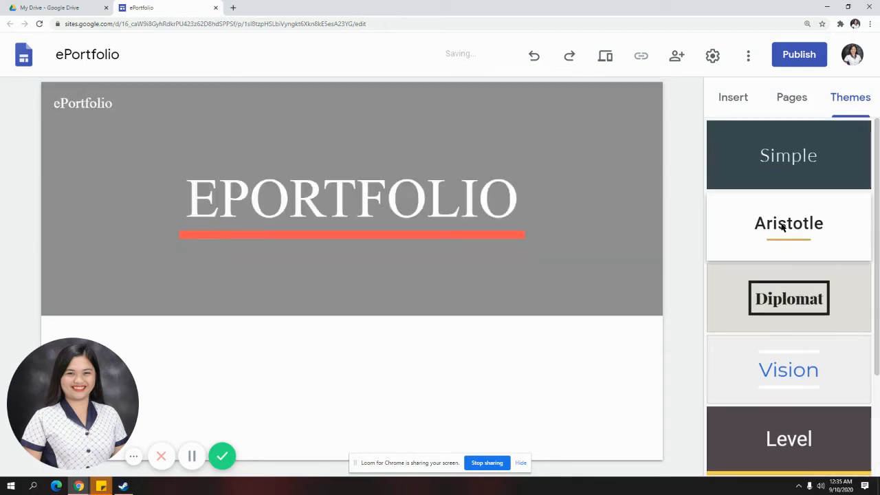
# Try the Simple, Aristotle, Diplomat, Vision and Level themes, then settle on Impression
pyautogui.click(799, 189)
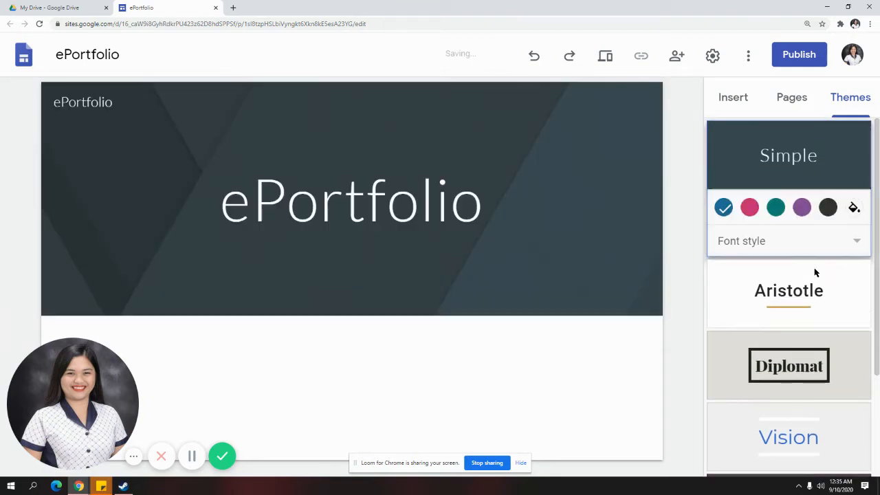
pyautogui.click(809, 290)
pyautogui.click(804, 350)
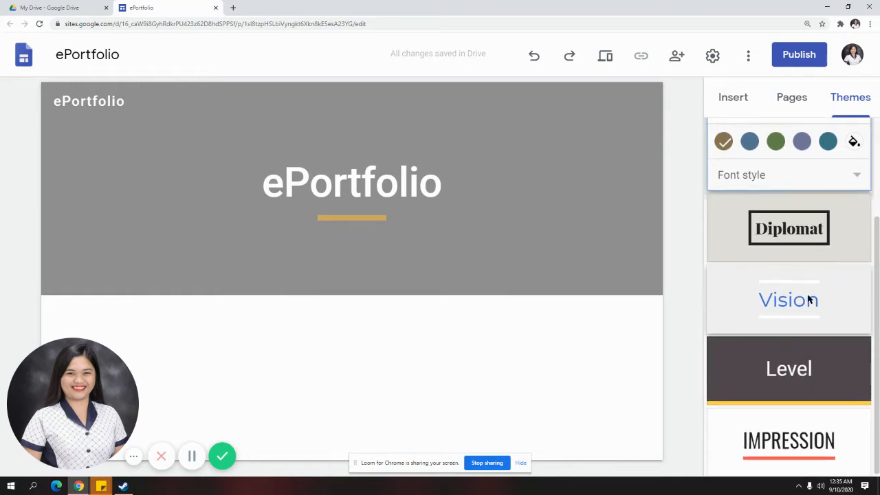
pyautogui.scroll(-1, 822, 323)
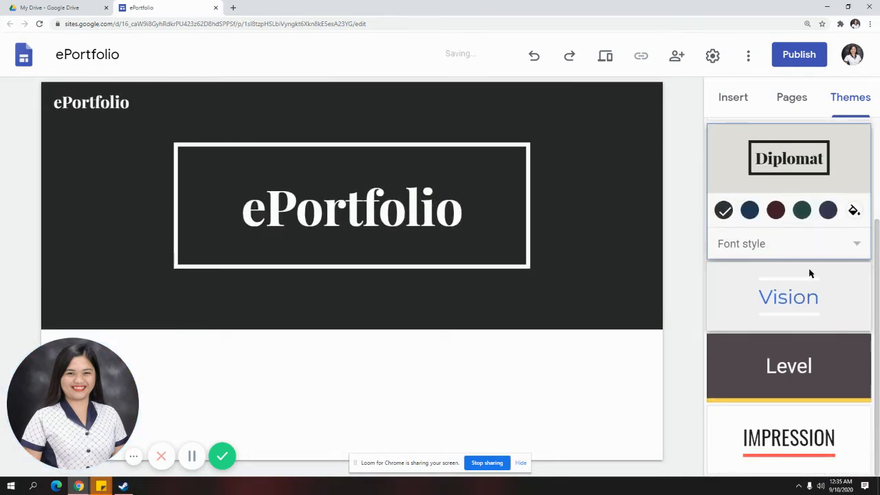
pyautogui.click(811, 302)
pyautogui.click(829, 365)
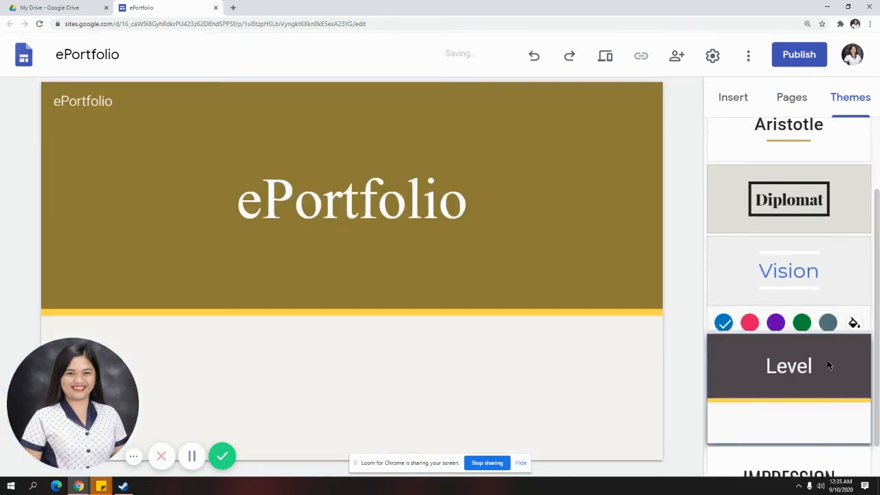
pyautogui.click(807, 412)
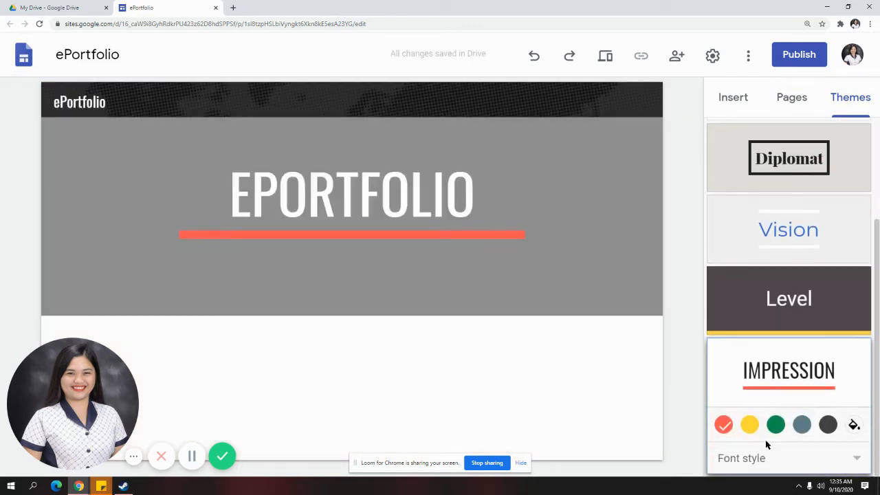
pyautogui.click(854, 425)
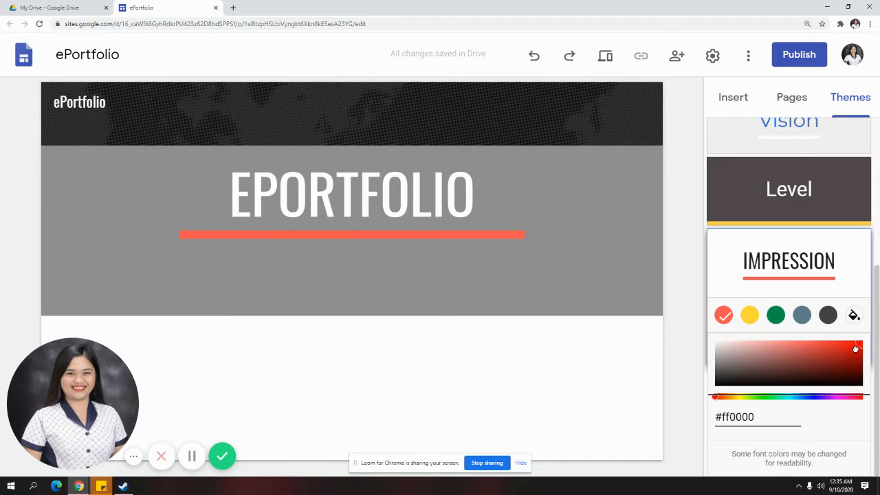
# Set the Impression theme's custom accent colour to dark red #940c24
pyautogui.click(849, 394)
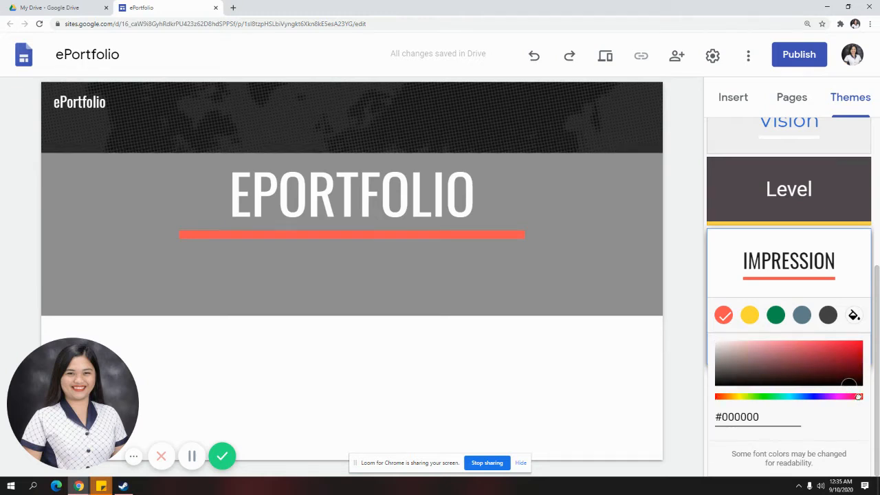
pyautogui.click(851, 360)
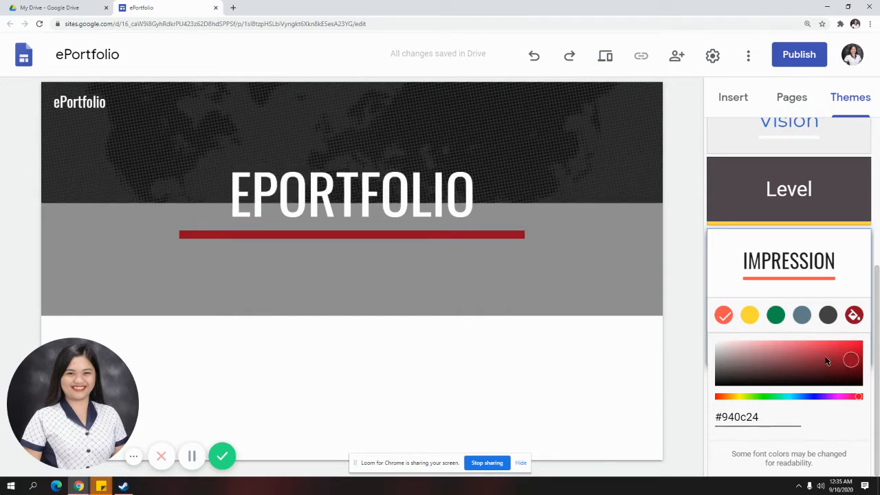
pyautogui.click(696, 285)
pyautogui.scroll(2, 786, 369)
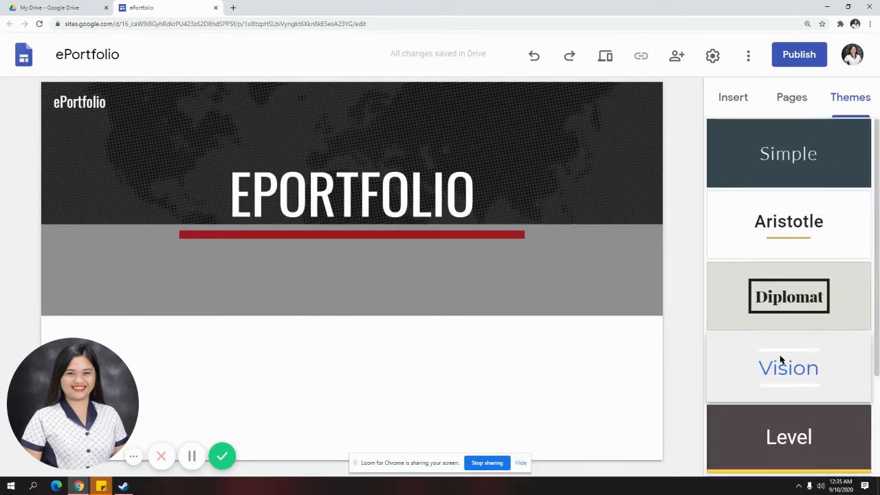
# Preview Diplomat, then switch to the Aristotle theme and view the Pages and Insert panels
pyautogui.click(790, 297)
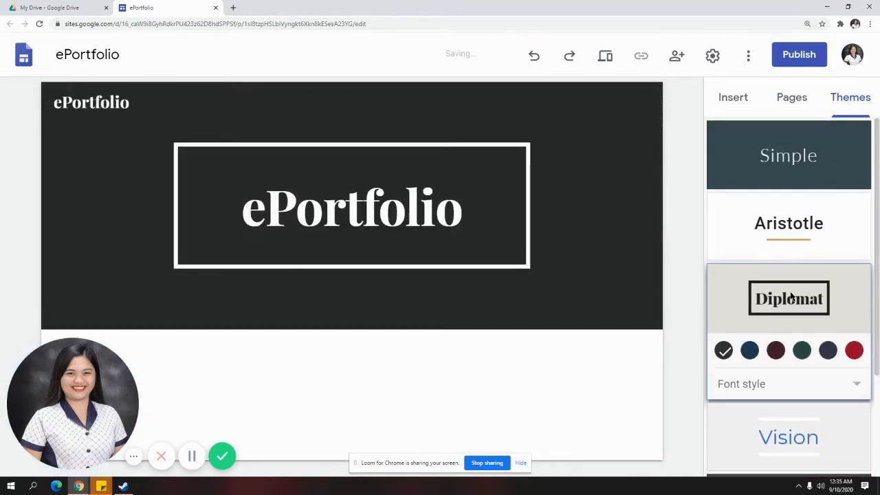
pyautogui.scroll(-2, 827, 359)
pyautogui.scroll(2, 808, 377)
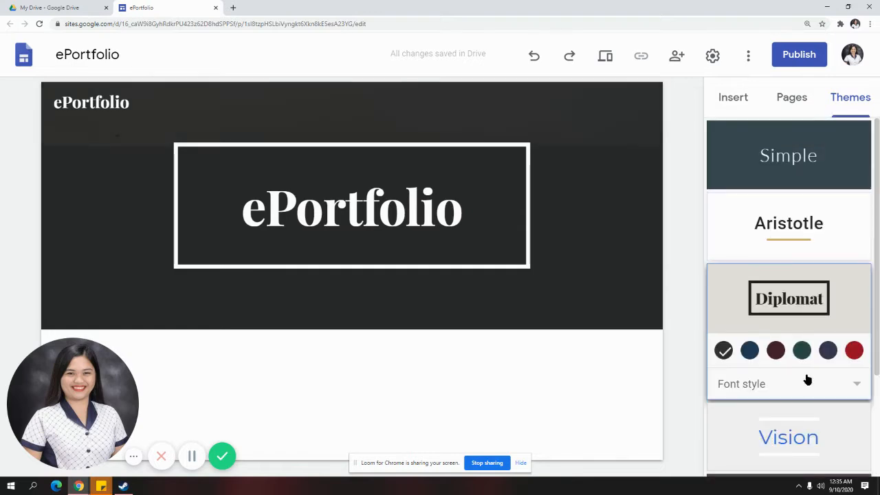
pyautogui.click(797, 218)
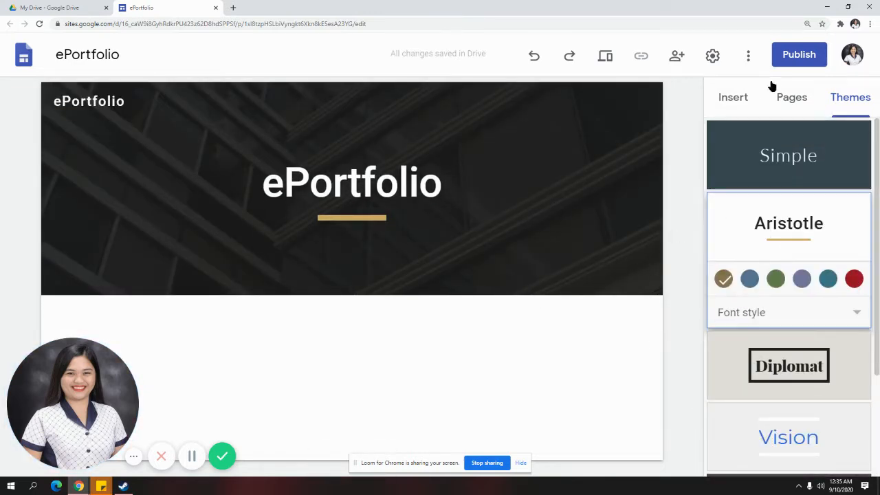
pyautogui.click(794, 99)
pyautogui.click(749, 107)
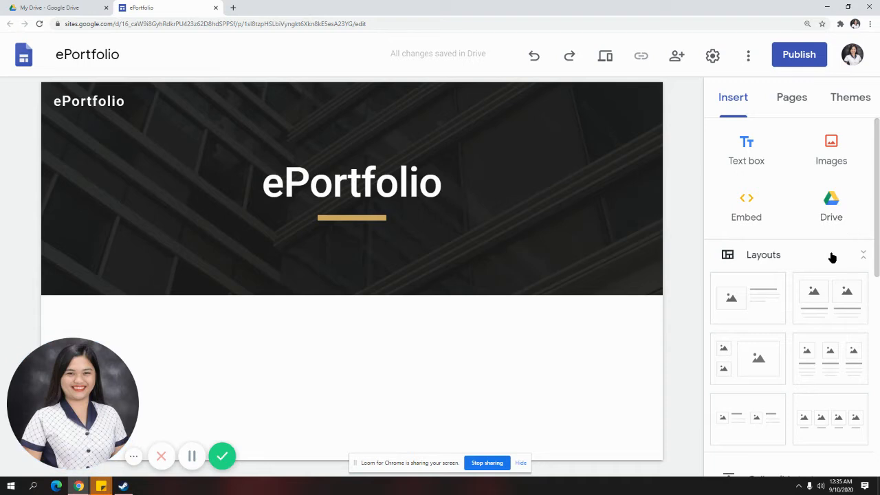
pyautogui.scroll(-1, 827, 257)
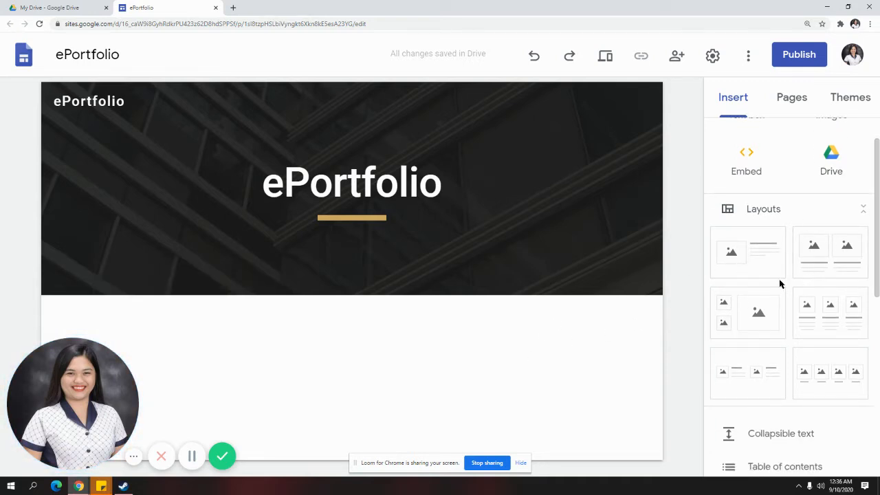
pyautogui.scroll(-1, 759, 281)
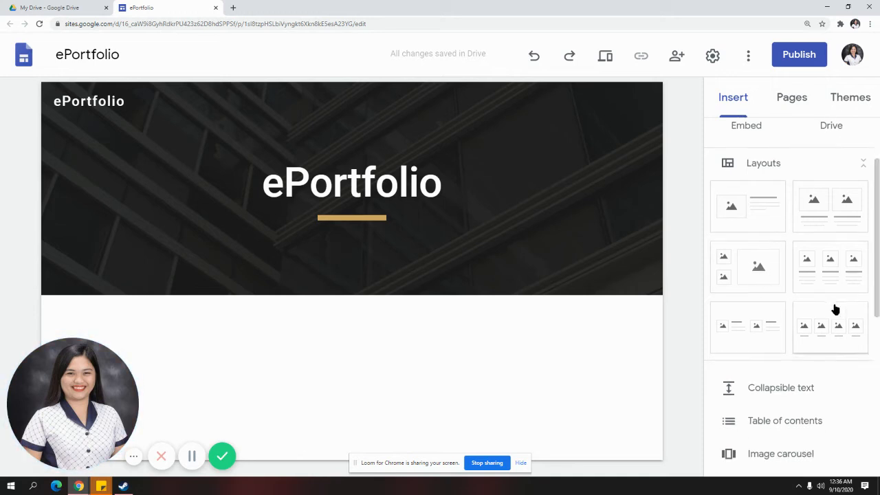
pyautogui.scroll(-1, 797, 287)
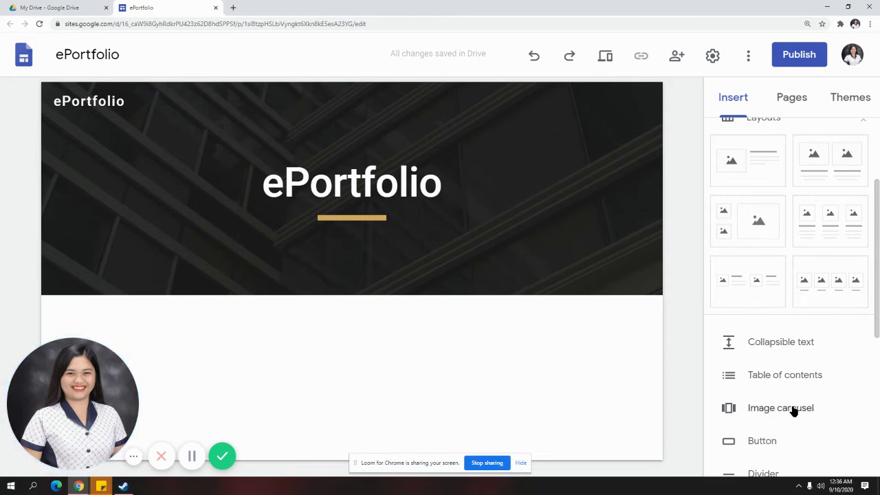
pyautogui.scroll(-1, 790, 412)
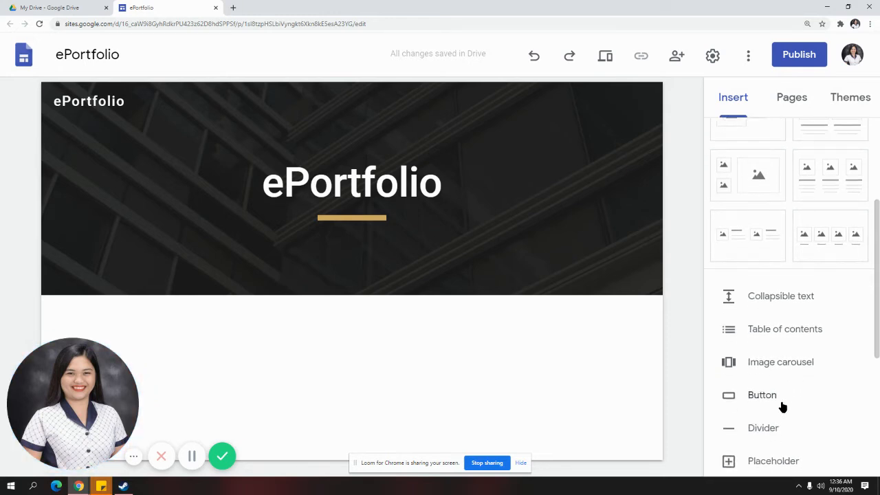
pyautogui.scroll(-1, 782, 407)
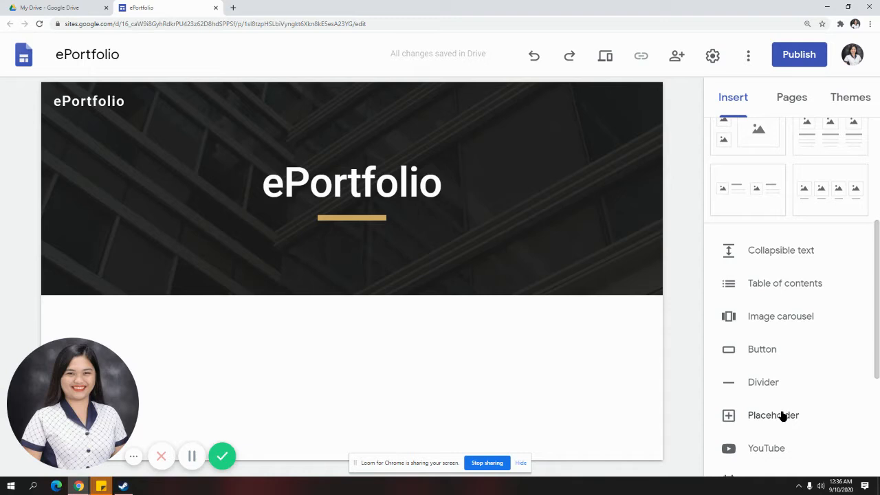
pyautogui.scroll(-1, 781, 415)
pyautogui.scroll(-1, 777, 445)
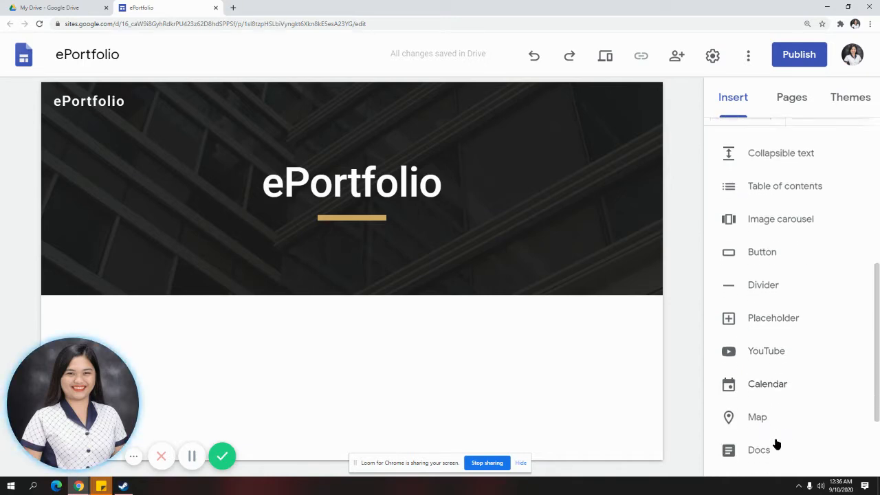
pyautogui.scroll(-1, 779, 426)
pyautogui.scroll(-1, 778, 455)
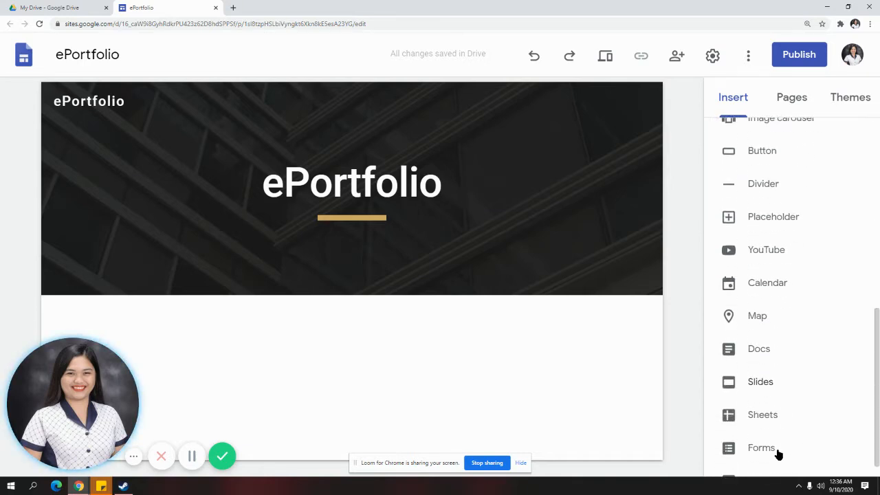
pyautogui.scroll(-1, 780, 440)
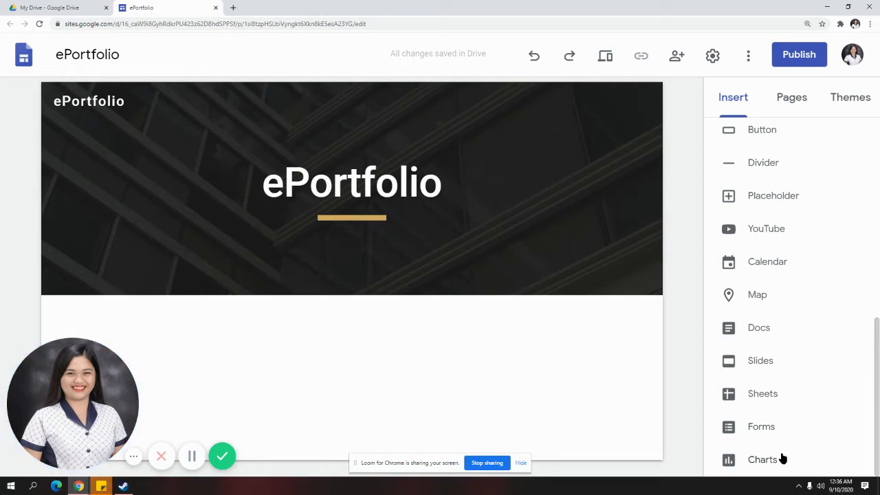
pyautogui.scroll(5, 782, 454)
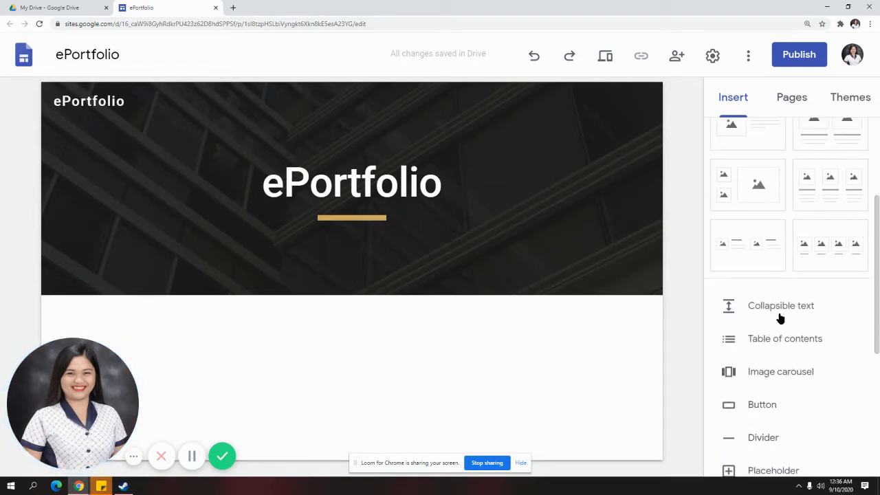
pyautogui.moveTo(878, 312); pyautogui.dragTo(878, 223)
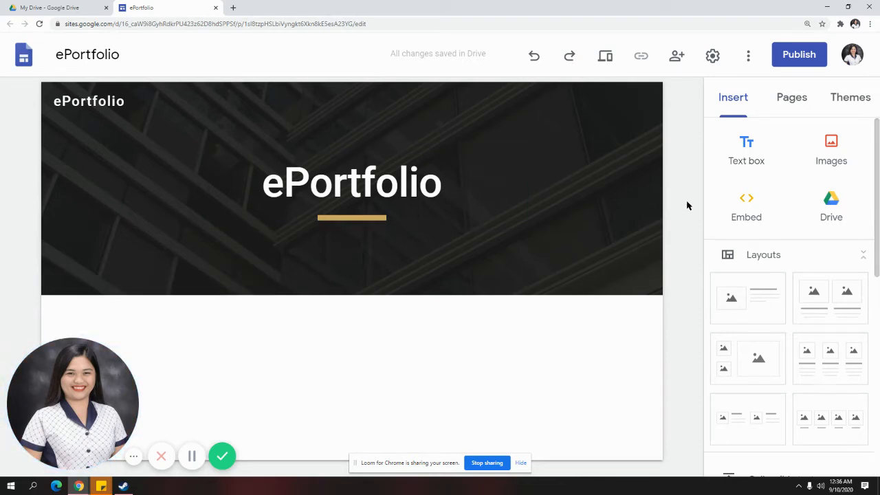
# Add a text box under the header reading 'Introduction' followed by a long dotted leader
pyautogui.click(743, 155)
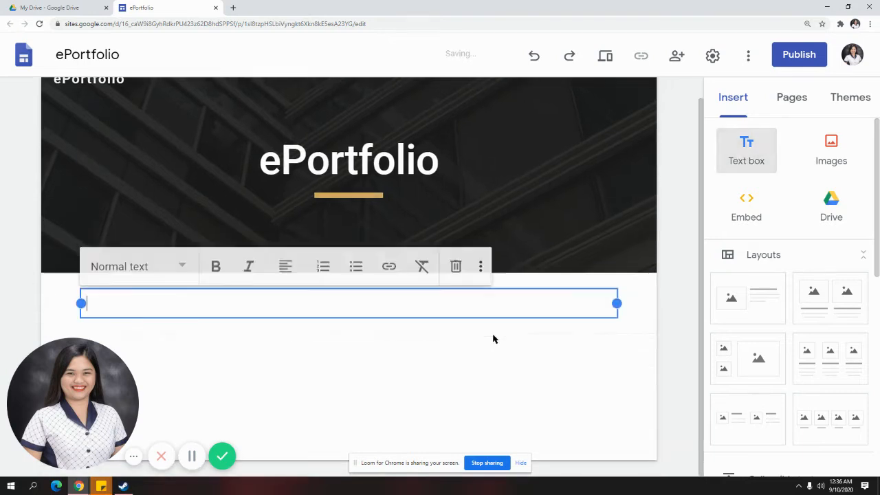
pyautogui.write('Introduction:')
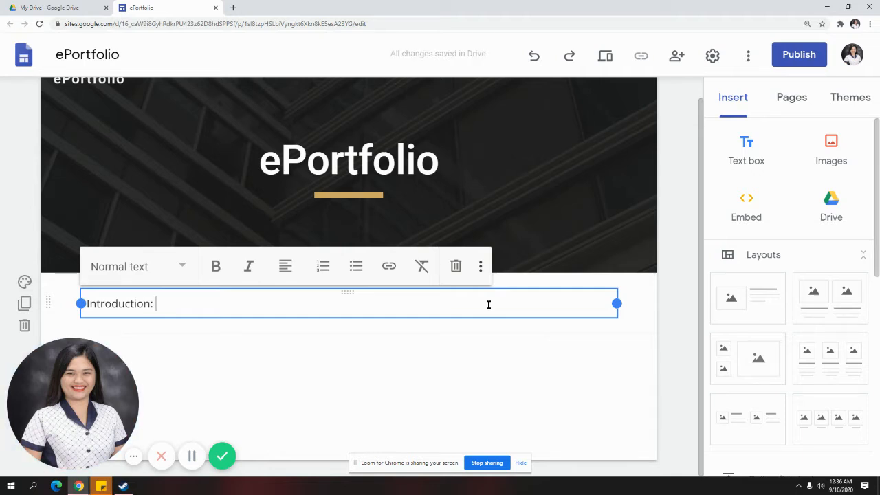
pyautogui.write('Introdu')
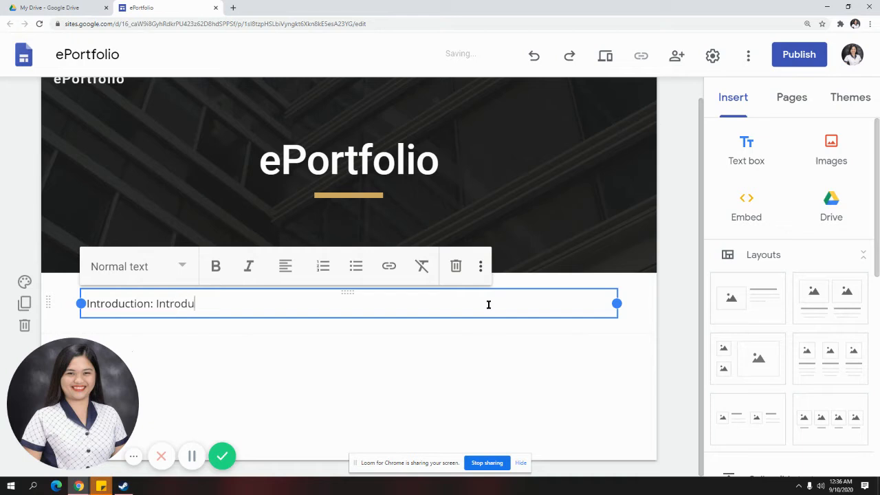
pyautogui.write('ction .........................................')
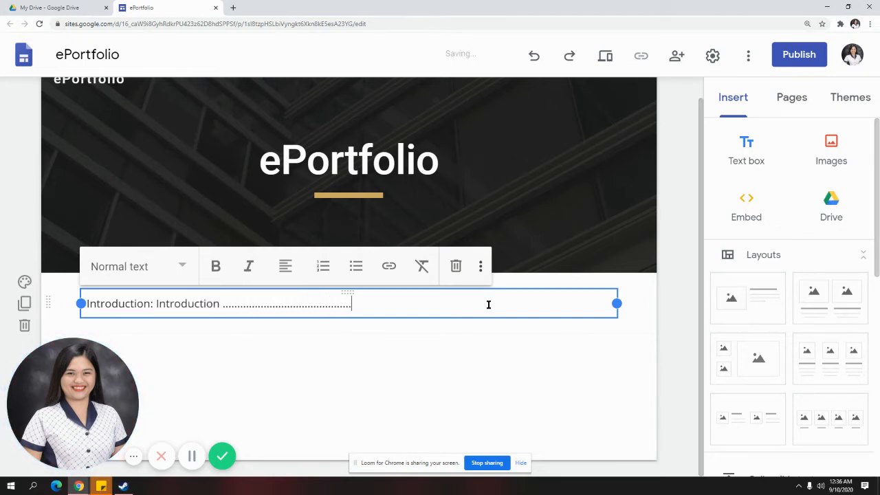
pyautogui.write('..................................')
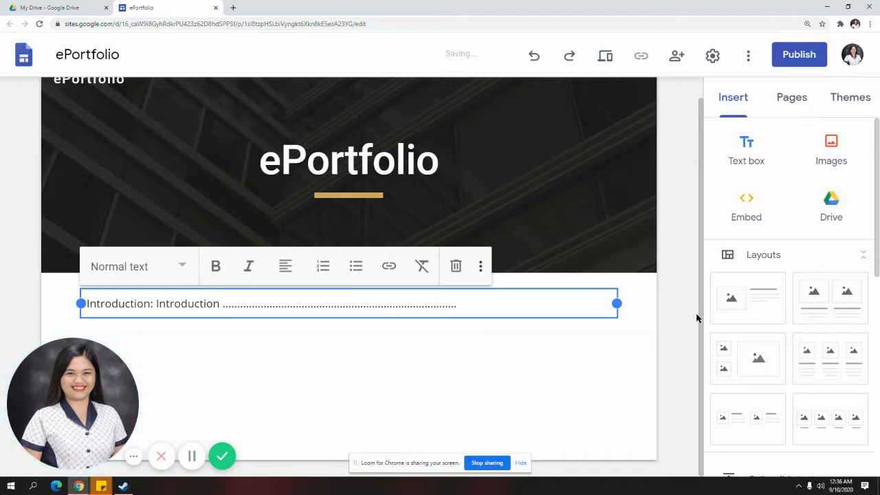
pyautogui.click(623, 329)
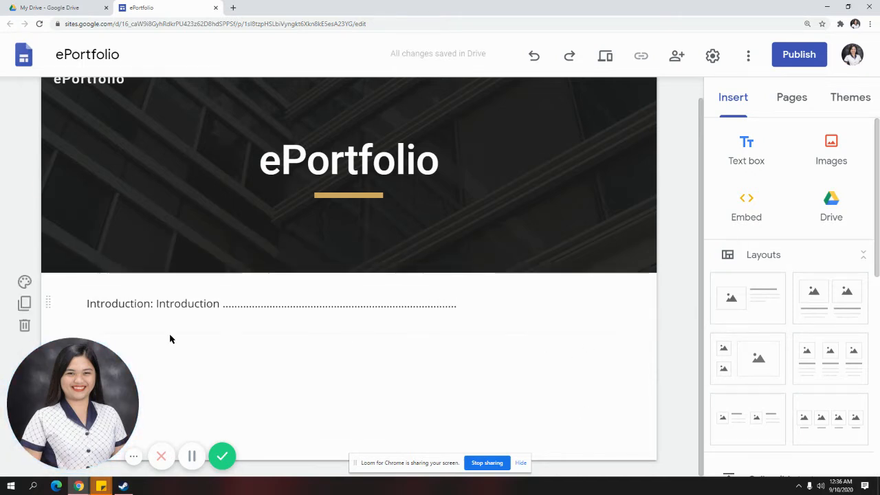
# Open the Introduction section's background options and choose to select a stock image
pyautogui.click(27, 282)
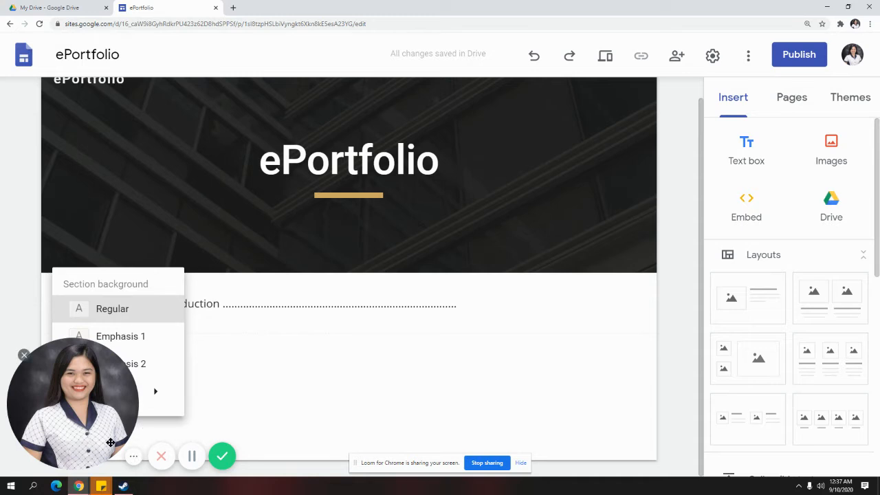
pyautogui.click(23, 360)
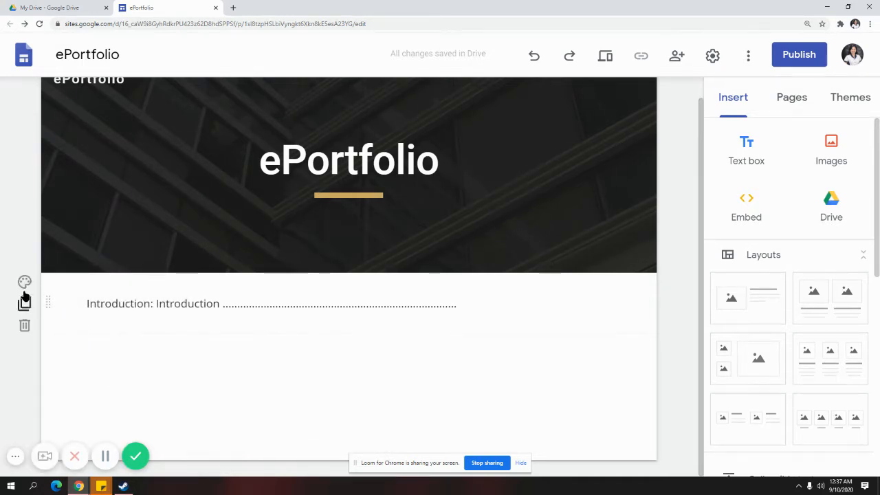
pyautogui.click(26, 282)
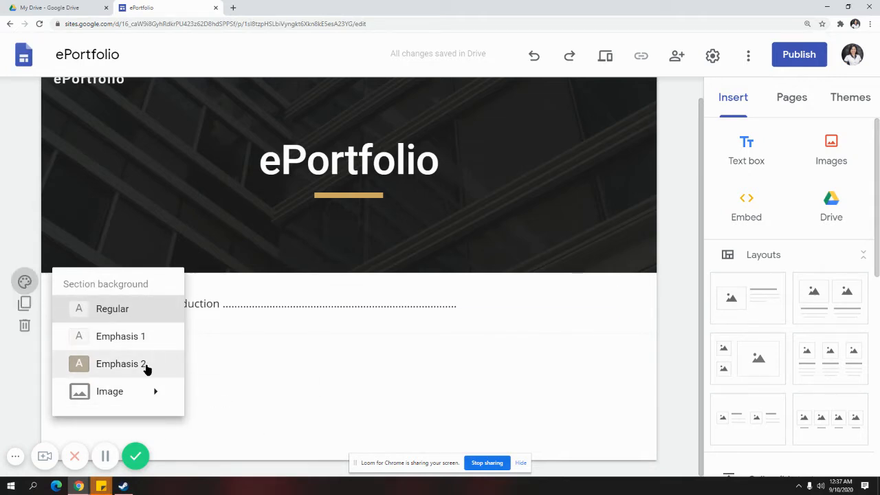
pyautogui.moveTo(141, 391)
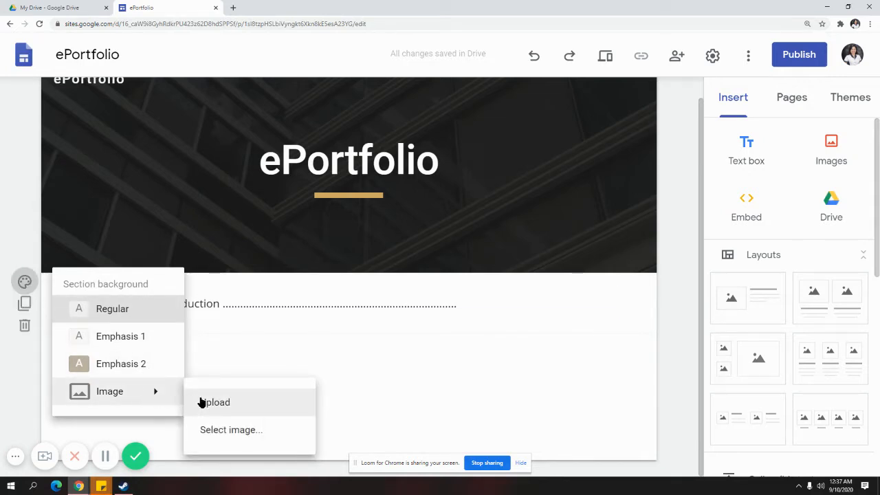
pyautogui.click(244, 431)
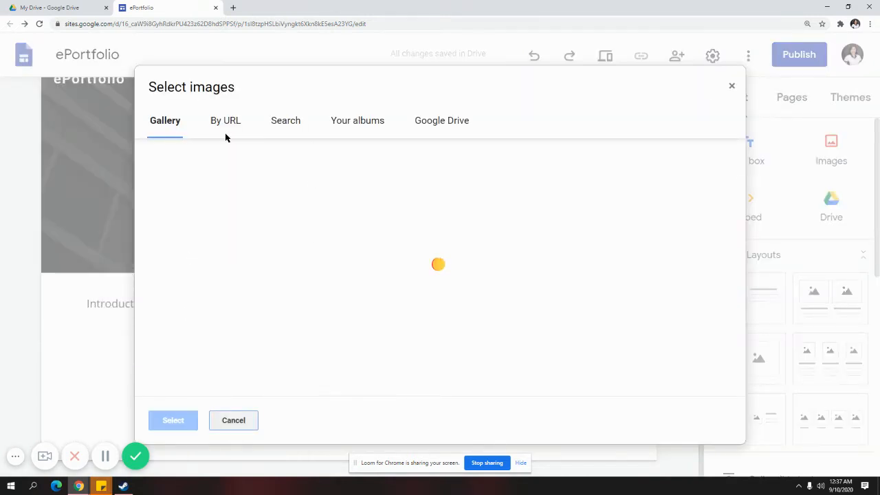
# Set the sunset horizon gallery photo as the section background
pyautogui.scroll(-2, 514, 289)
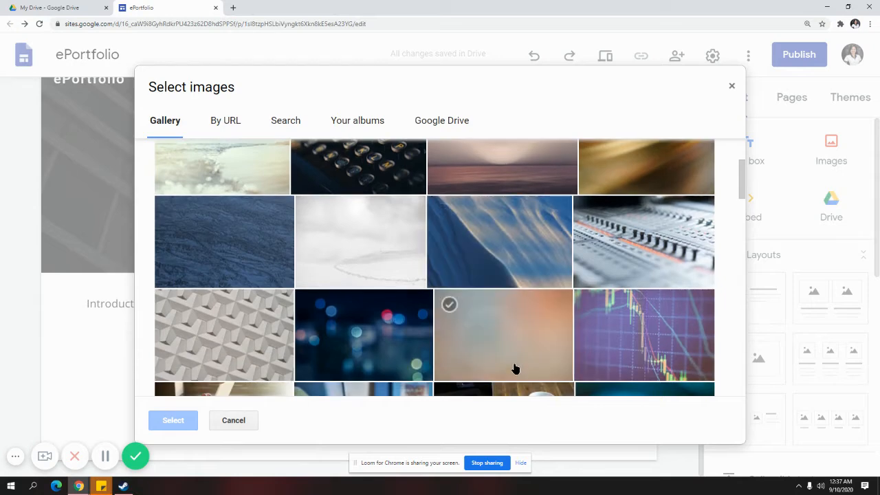
pyautogui.scroll(3, 514, 369)
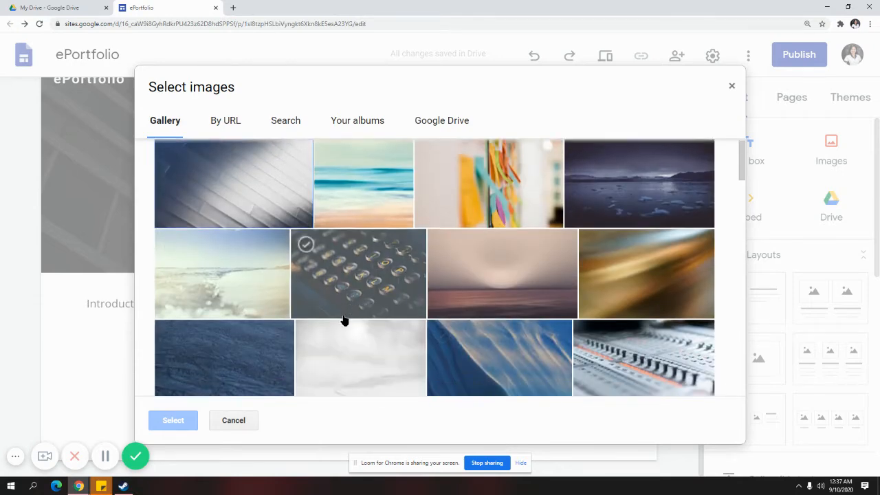
pyautogui.scroll(-6, 344, 321)
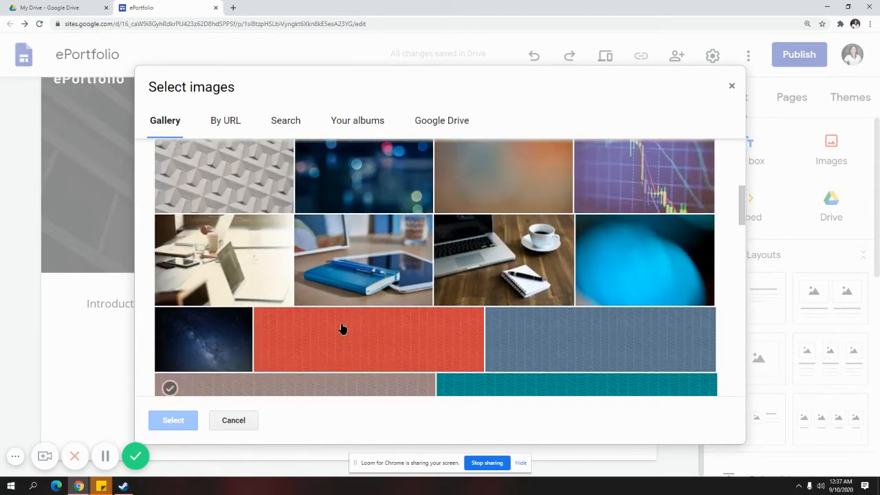
pyautogui.scroll(5, 342, 329)
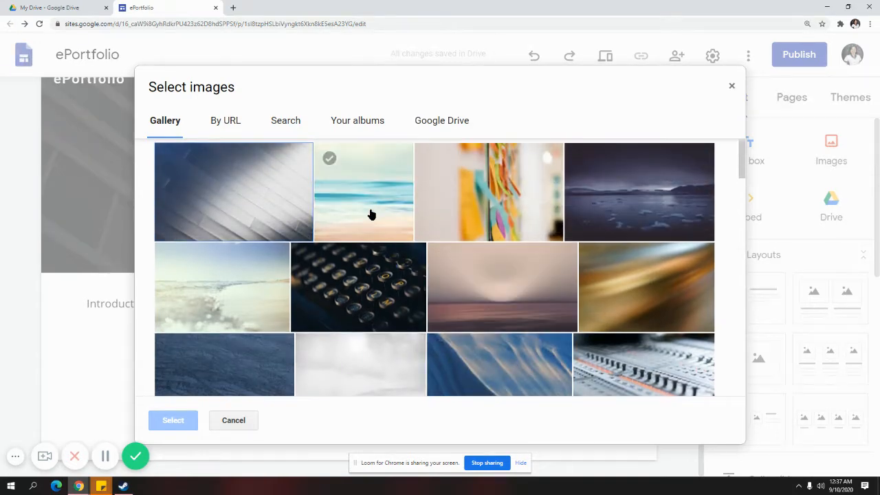
pyautogui.scroll(-7, 389, 281)
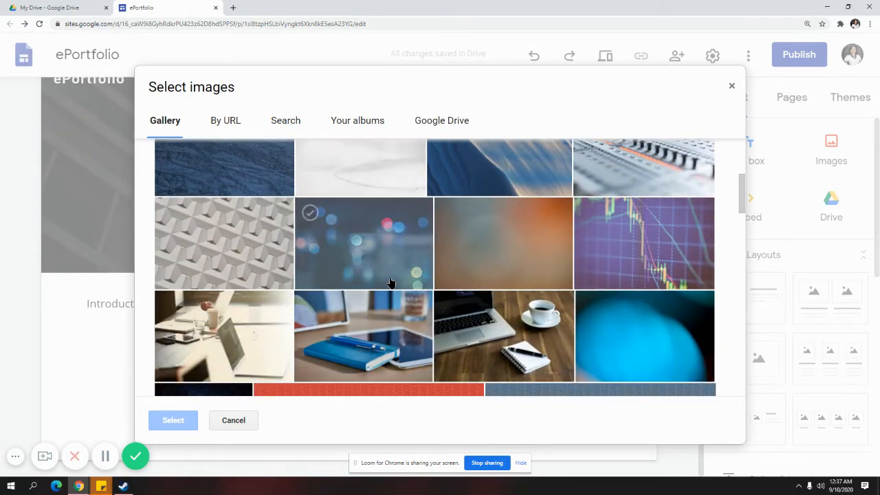
pyautogui.scroll(-3, 463, 281)
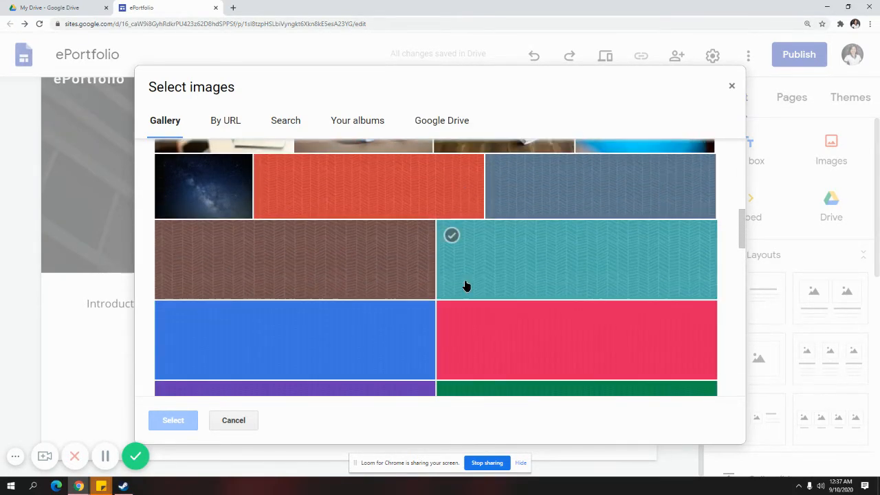
pyautogui.scroll(-10, 437, 322)
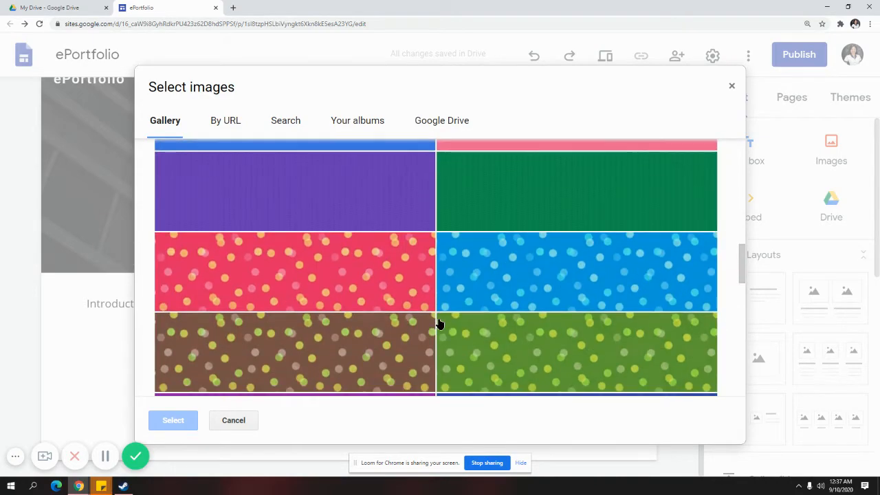
pyautogui.scroll(-3, 437, 323)
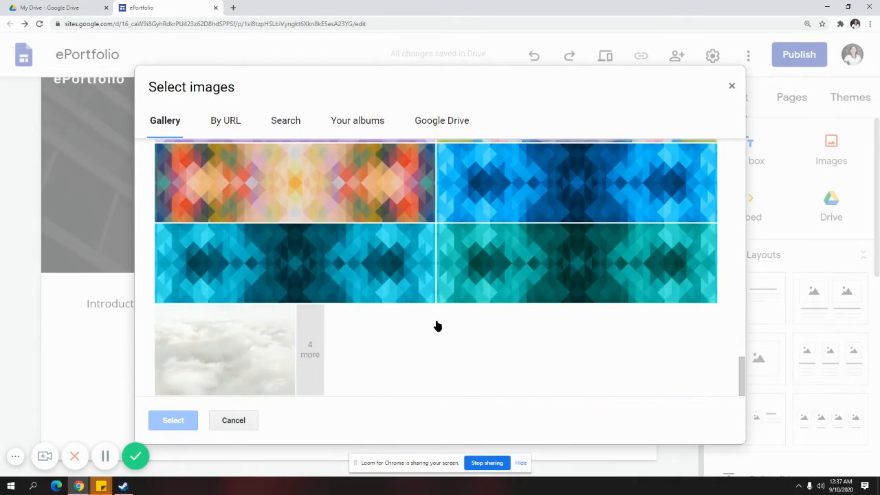
pyautogui.scroll(6, 435, 326)
pyautogui.scroll(10, 440, 330)
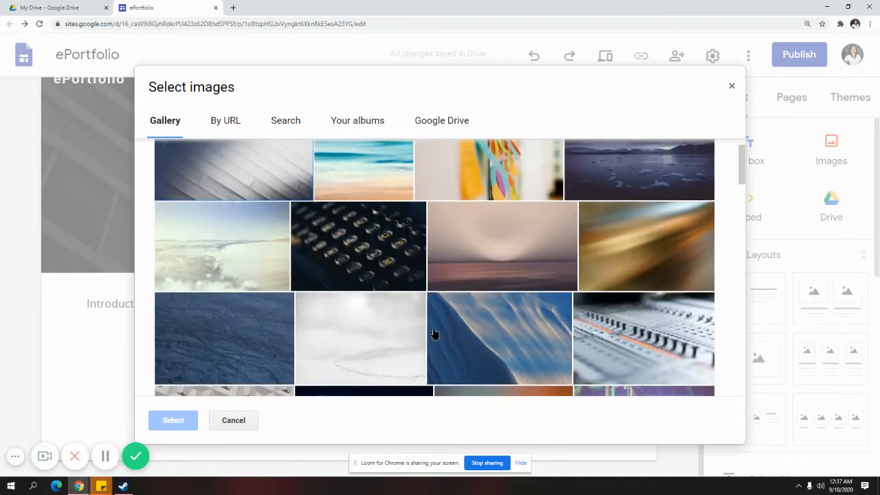
pyautogui.click(509, 282)
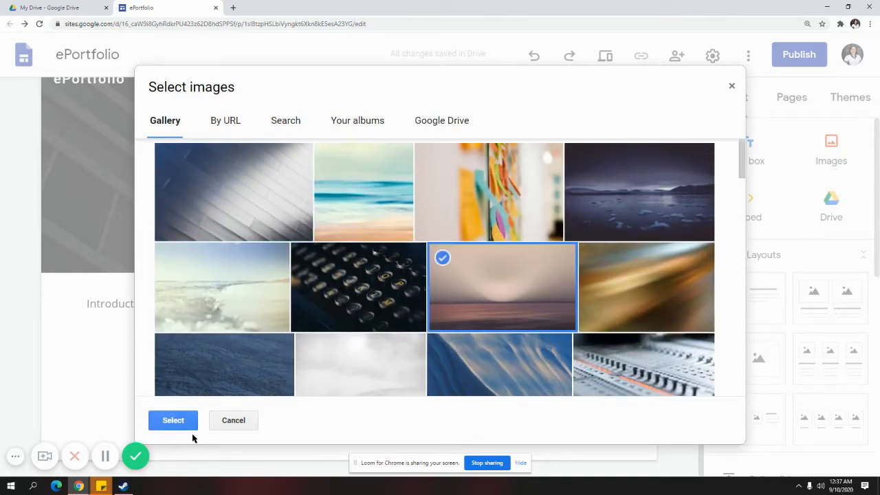
pyautogui.click(173, 420)
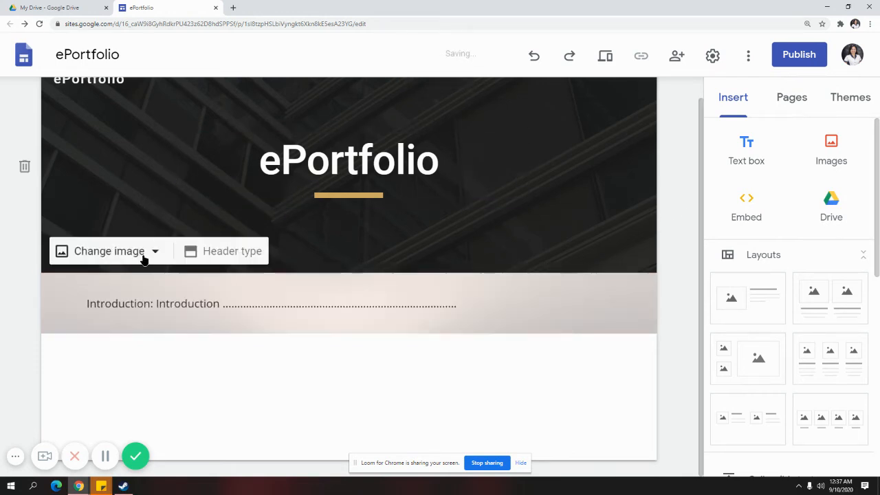
# Open the header's stock image picker, then close it without choosing
pyautogui.click(147, 255)
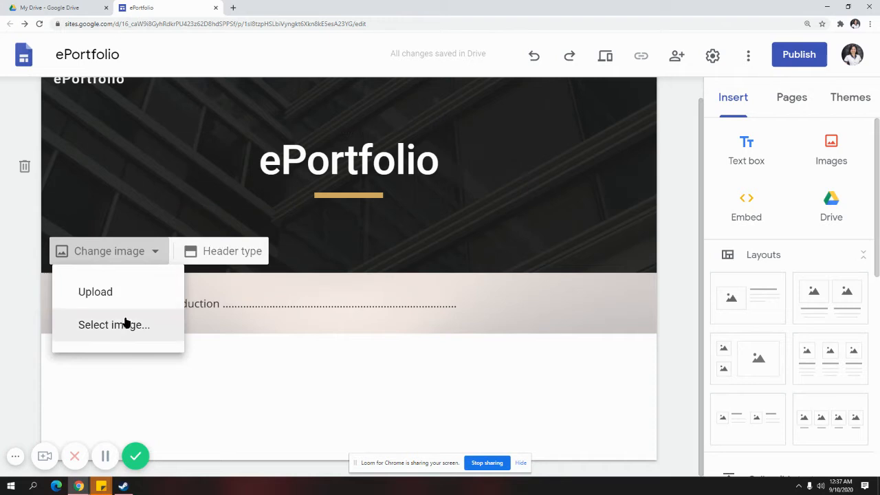
pyautogui.click(108, 341)
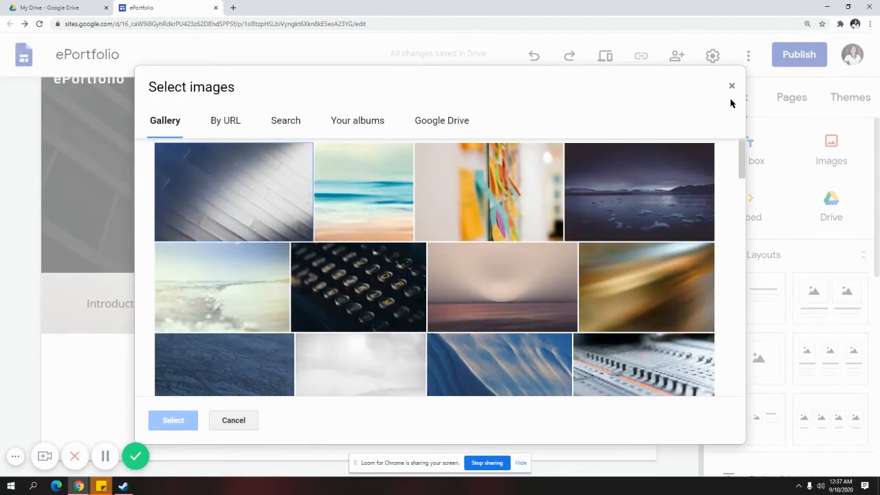
pyautogui.click(733, 88)
# Choose the orange herringbone pattern from the gallery as the header image
pyautogui.click(81, 253)
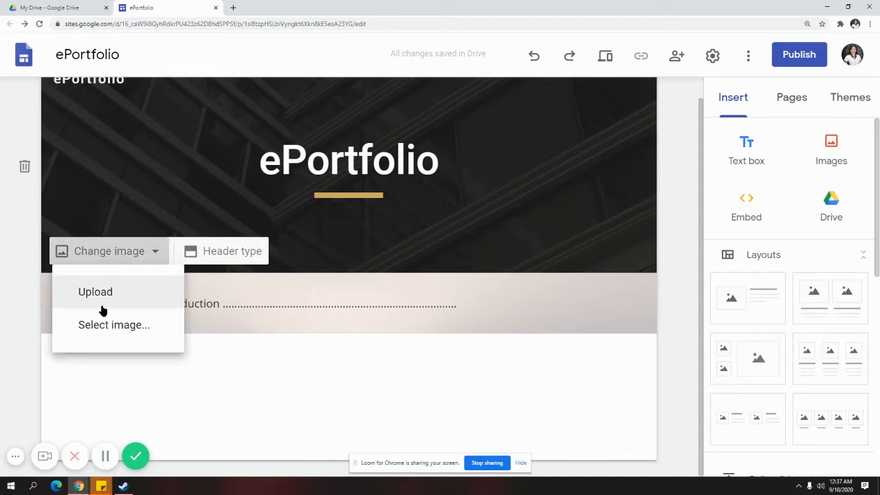
pyautogui.click(121, 331)
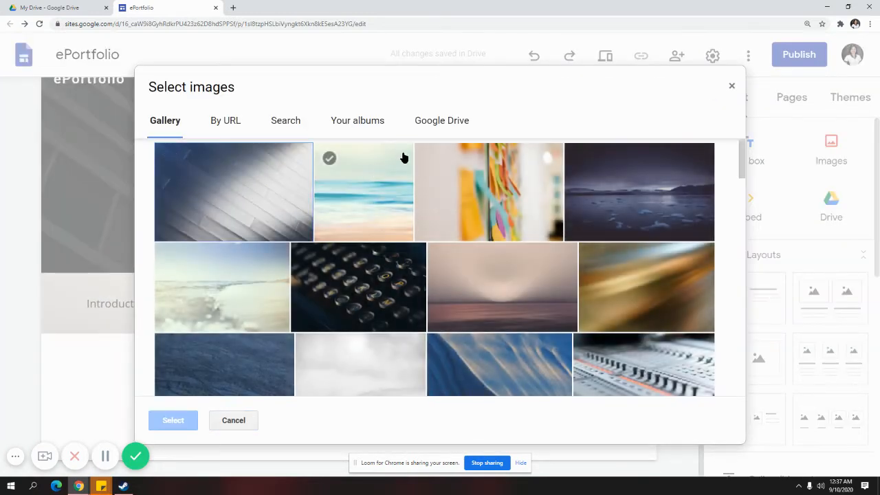
pyautogui.click(286, 125)
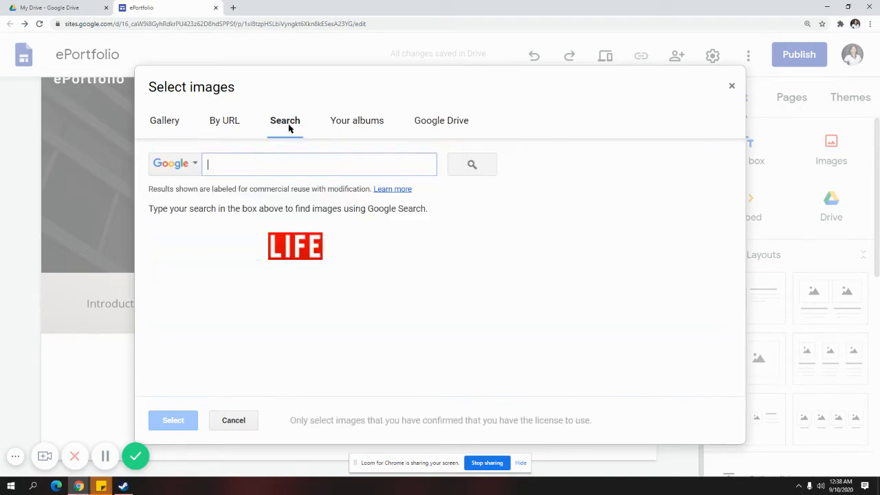
pyautogui.click(163, 118)
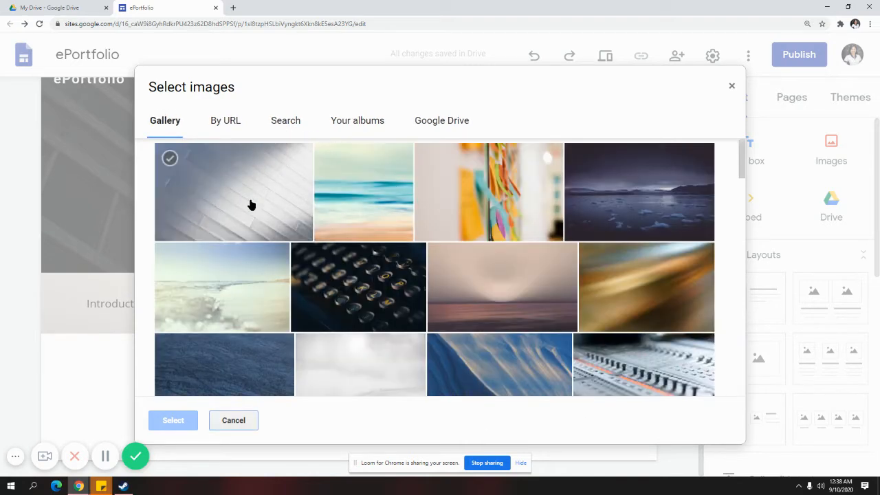
pyautogui.scroll(-5, 268, 226)
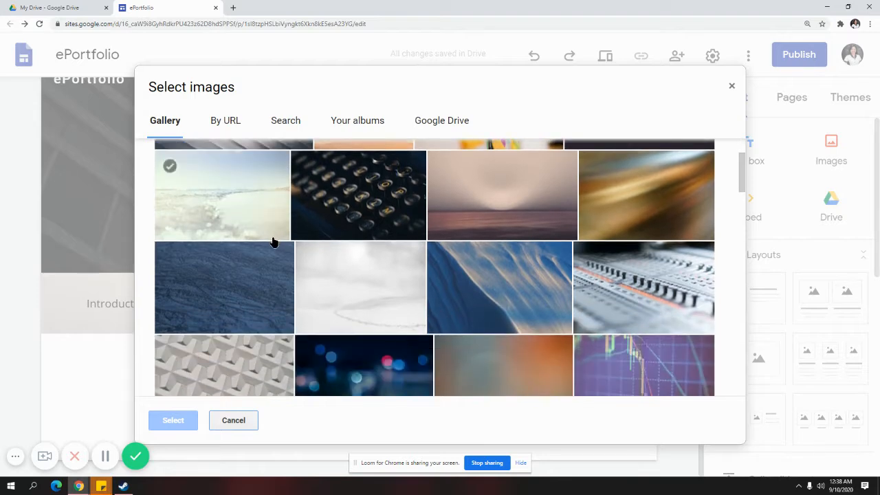
pyautogui.click(383, 271)
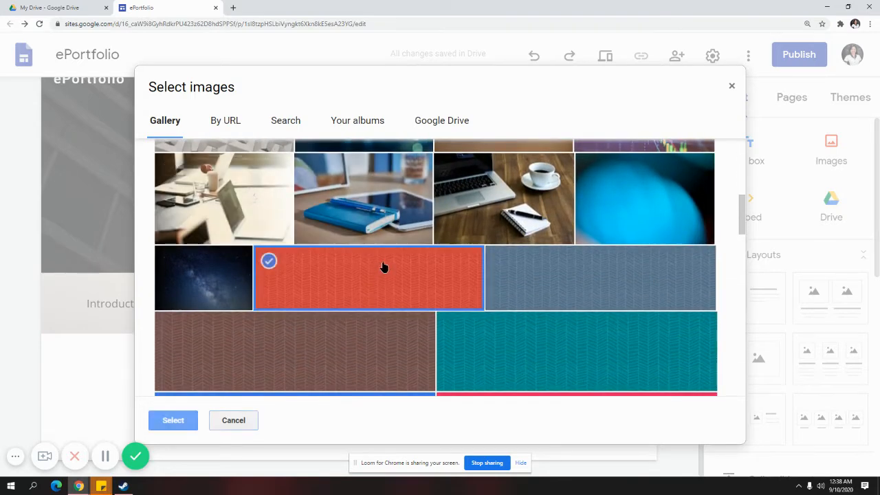
pyautogui.click(185, 418)
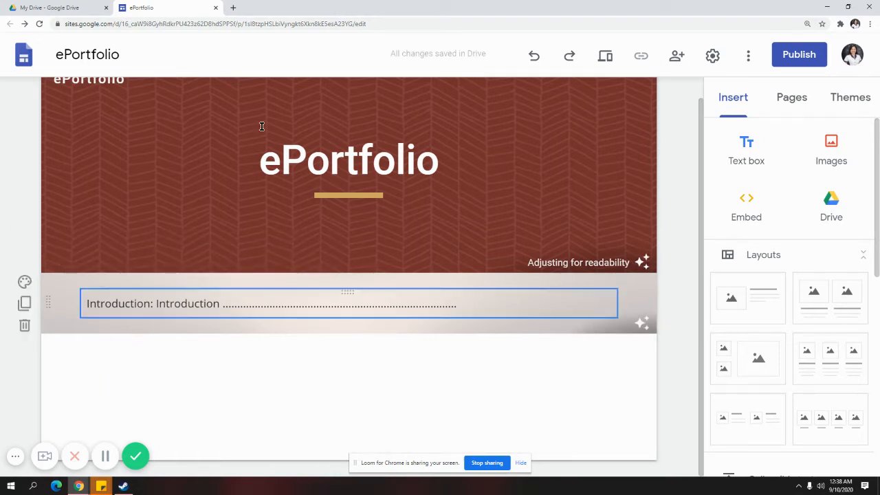
pyautogui.moveTo(244, 238)
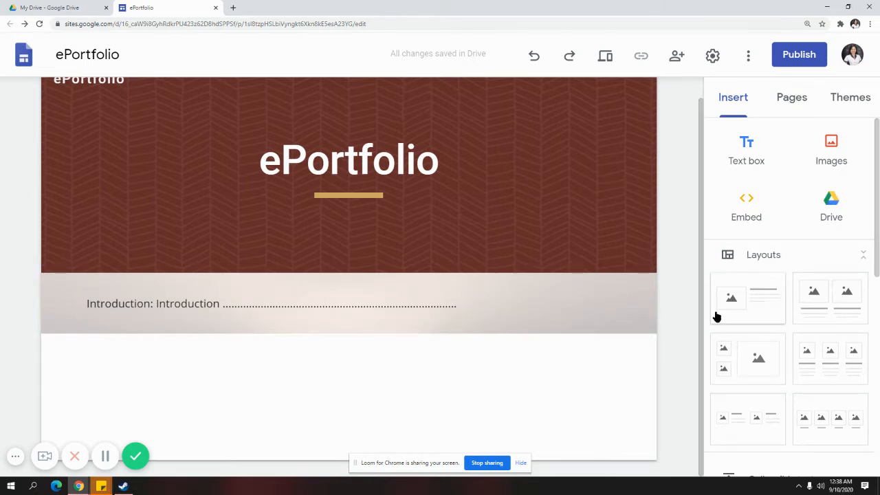
# Add a 'Members' text box below the Introduction and give it the Title style
pyautogui.click(755, 154)
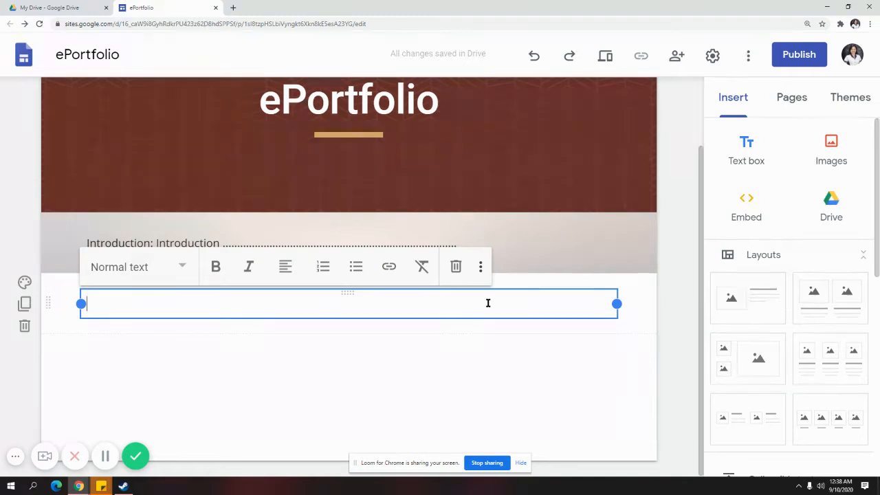
pyautogui.write('Members')
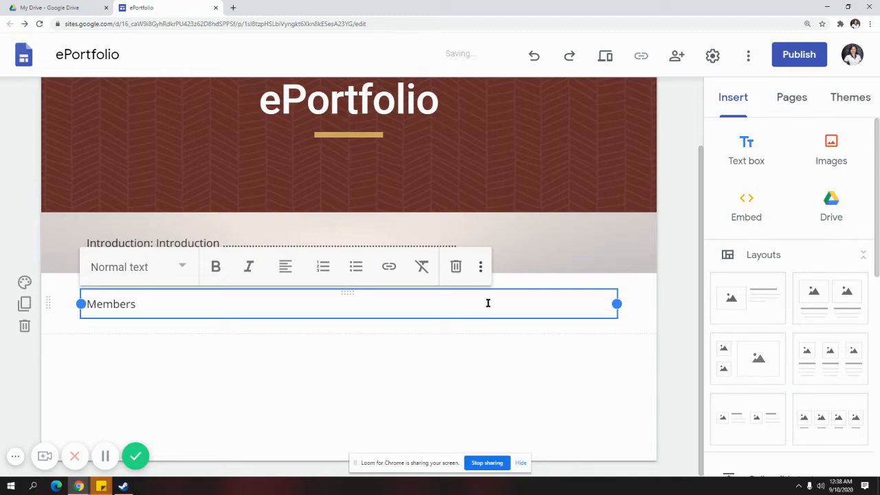
pyautogui.click(506, 383)
pyautogui.click(212, 296)
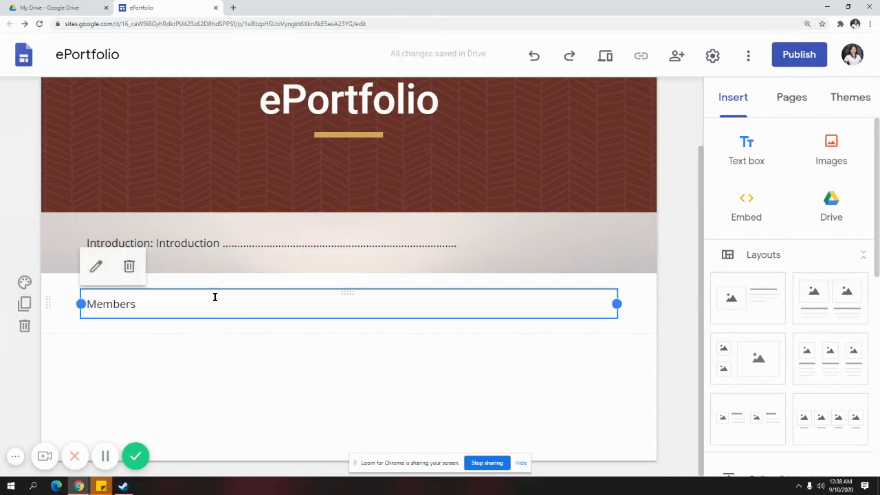
pyautogui.click(215, 297)
pyautogui.hotkey('ctrl', 'a')
pyautogui.click(185, 266)
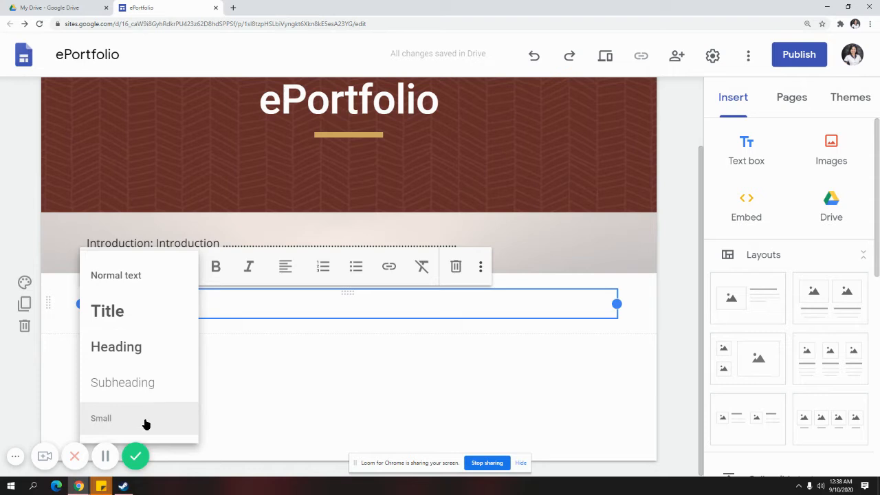
pyautogui.click(153, 318)
# Center the Members title and give its section the Emphasis 2 background
pyautogui.moveTo(192, 320); pyautogui.dragTo(93, 314)
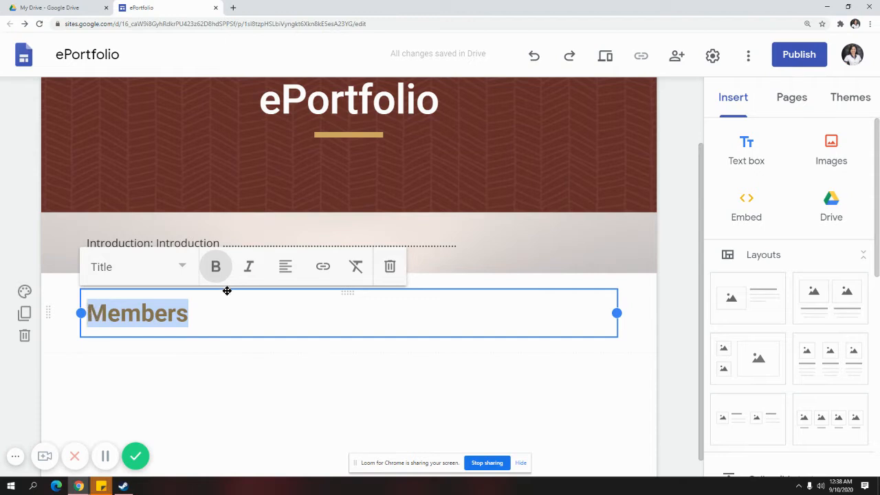
pyautogui.click(286, 268)
pyautogui.click(284, 310)
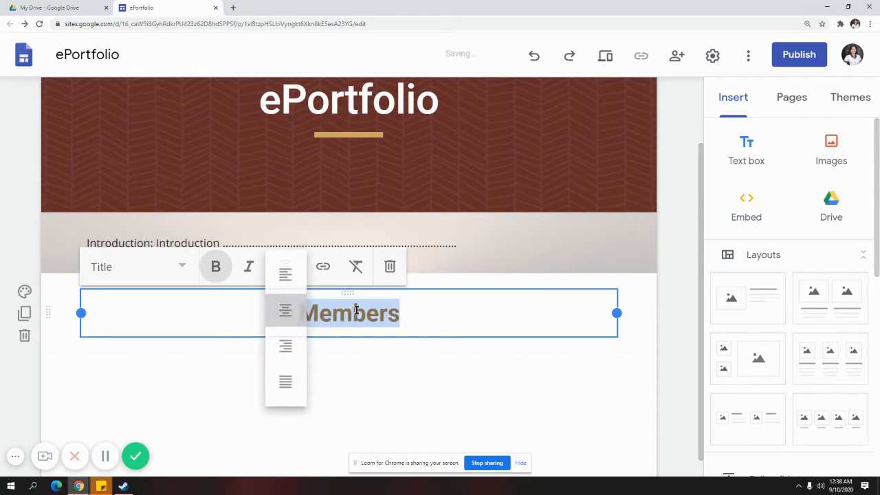
pyautogui.click(383, 387)
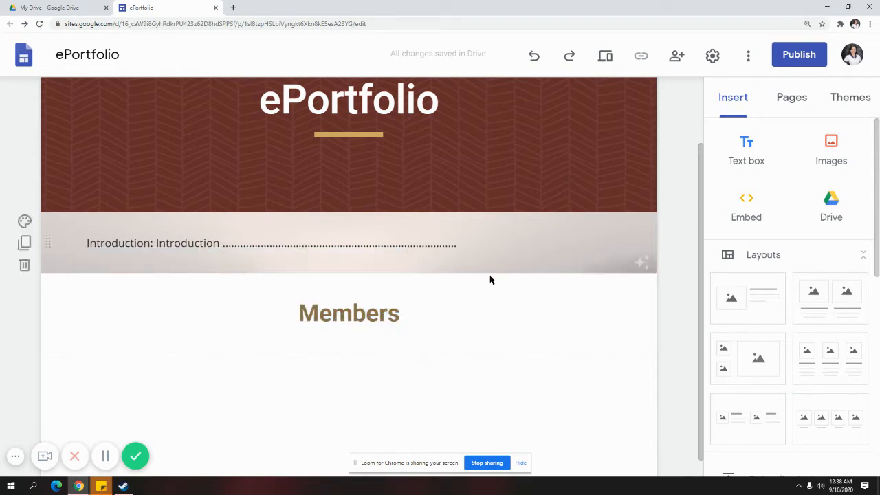
pyautogui.click(25, 293)
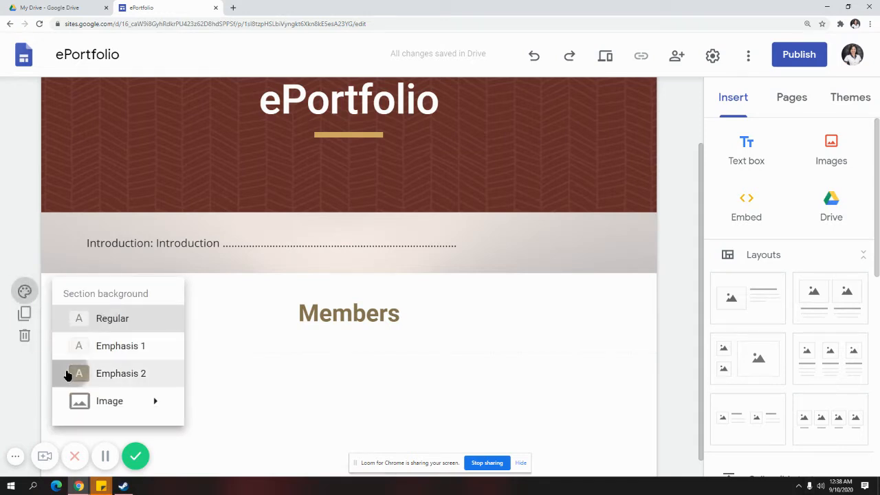
pyautogui.click(73, 371)
# Insert an image-and-text layout below Members and title it with the member's full name
pyautogui.scroll(1, 621, 304)
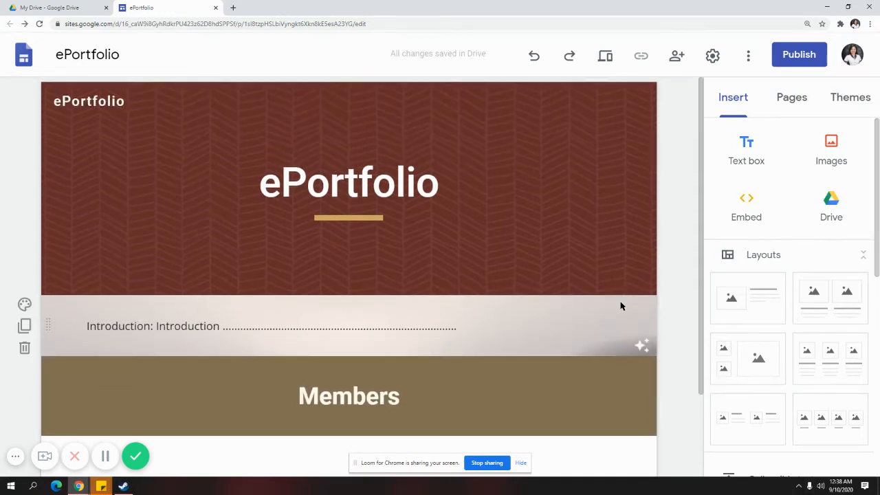
pyautogui.scroll(-2, 625, 303)
pyautogui.scroll(-1, 828, 299)
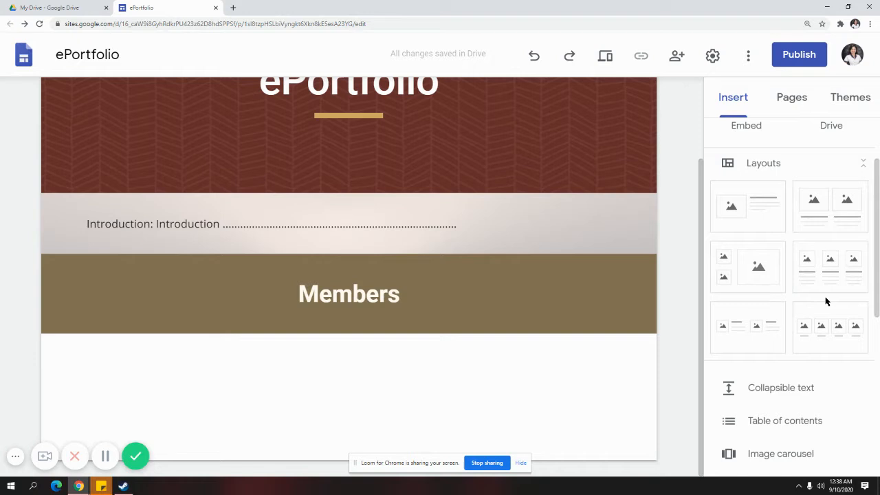
pyautogui.click(748, 225)
pyautogui.click(405, 225)
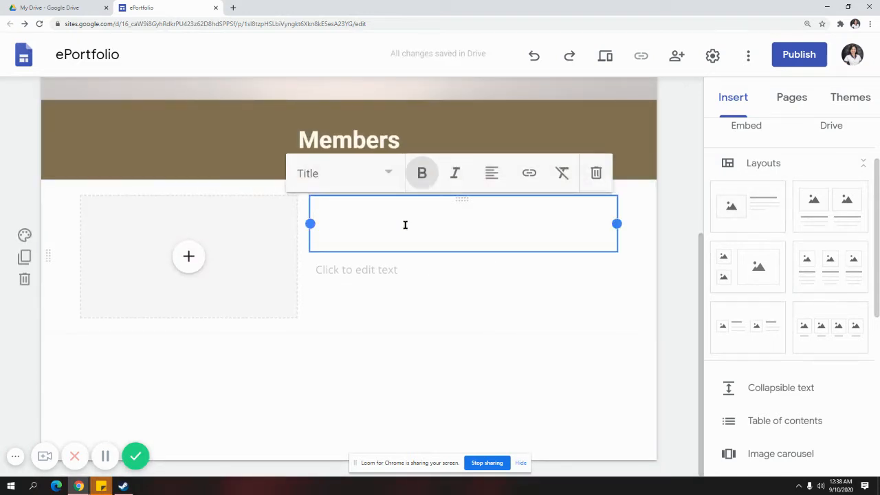
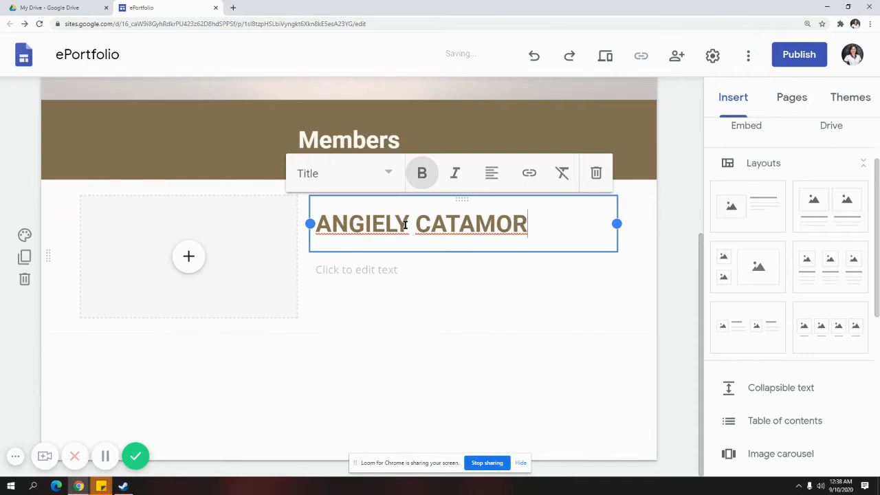
# Write "I like to travel." as the layout's description text
pyautogui.click(410, 267)
pyautogui.click(188, 256)
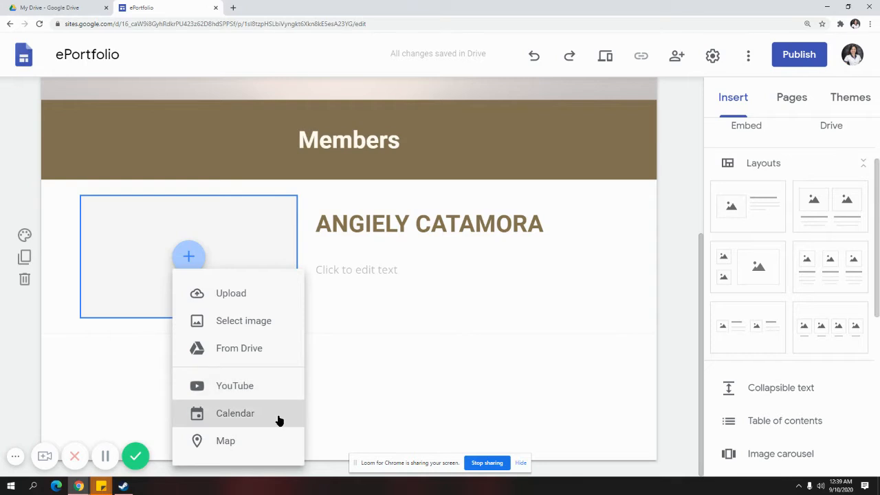
pyautogui.click(330, 264)
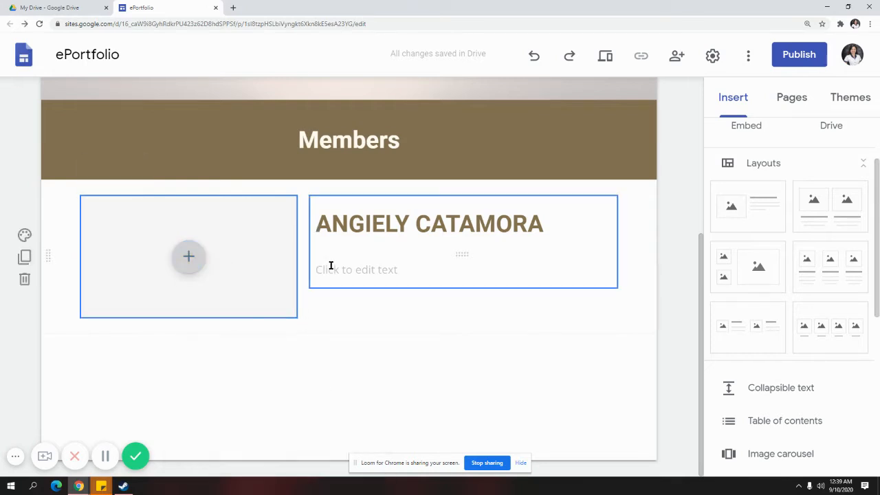
pyautogui.click(330, 265)
pyautogui.write('I')
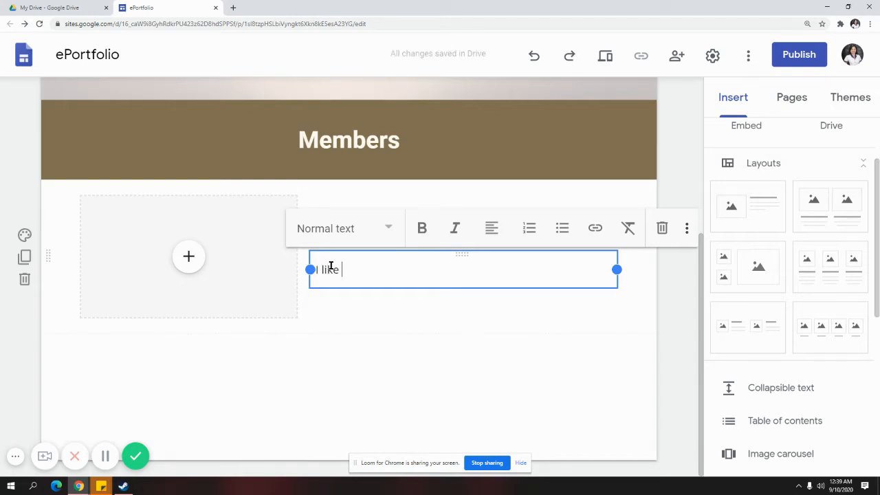
pyautogui.write('like co')
pyautogui.write('to tera')
pyautogui.press('Return')
pyautogui.press('BackSpace')
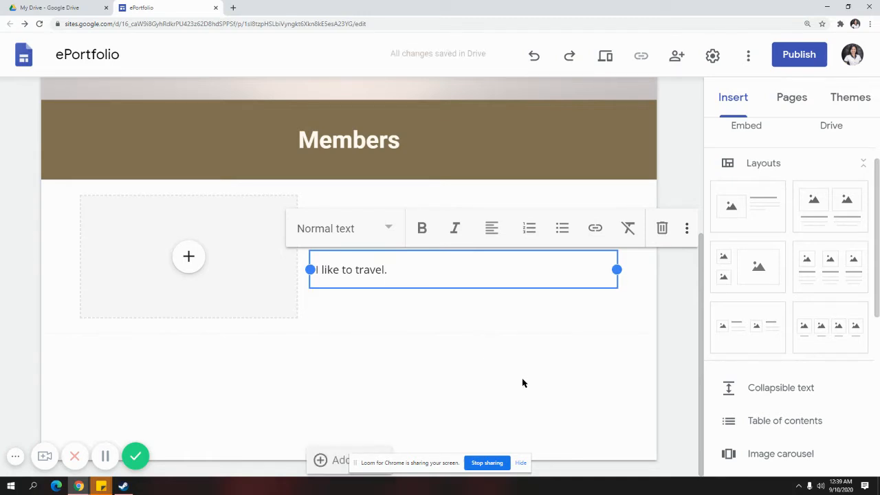
pyautogui.click(501, 296)
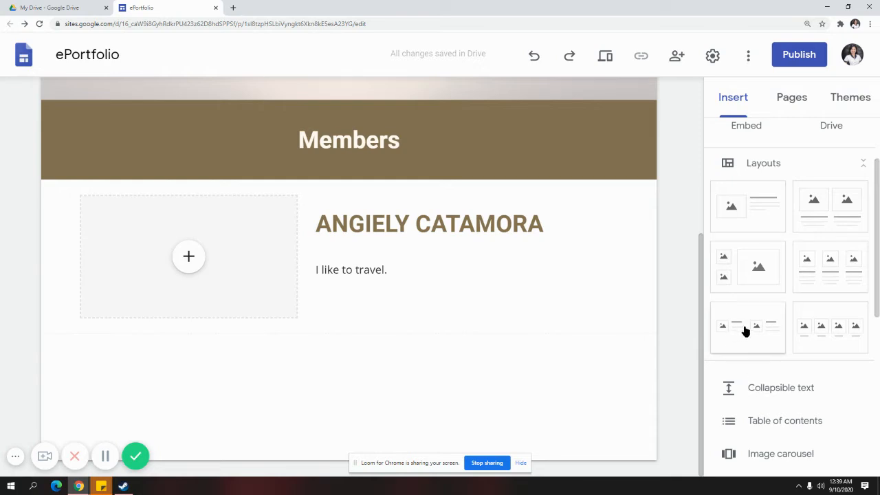
# Insert a two-column image-and-text layout, then delete it again
pyautogui.scroll(3, 585, 411)
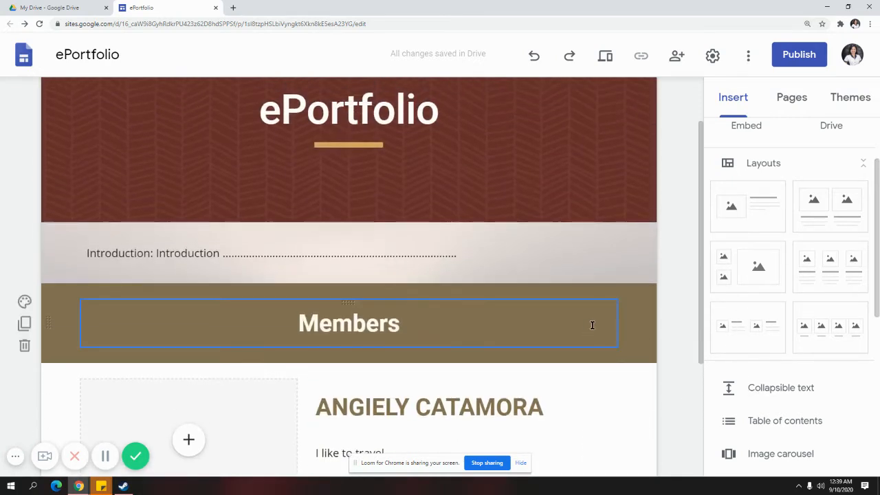
pyautogui.scroll(-3, 624, 328)
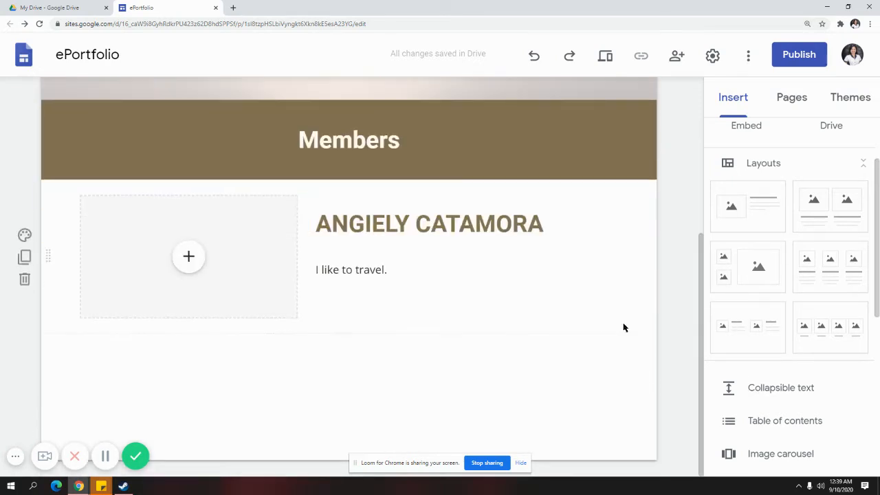
pyautogui.click(808, 211)
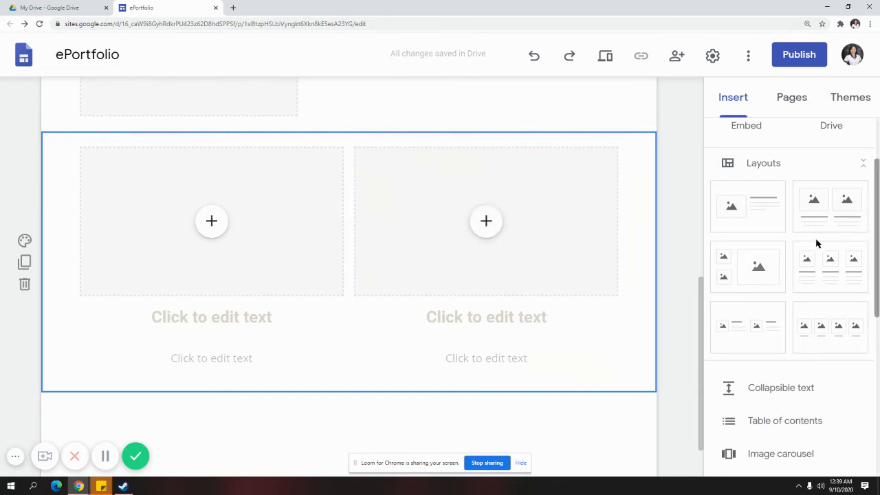
pyautogui.click(24, 286)
# Start adding an image carousel from the Insert panel
pyautogui.scroll(-2, 794, 292)
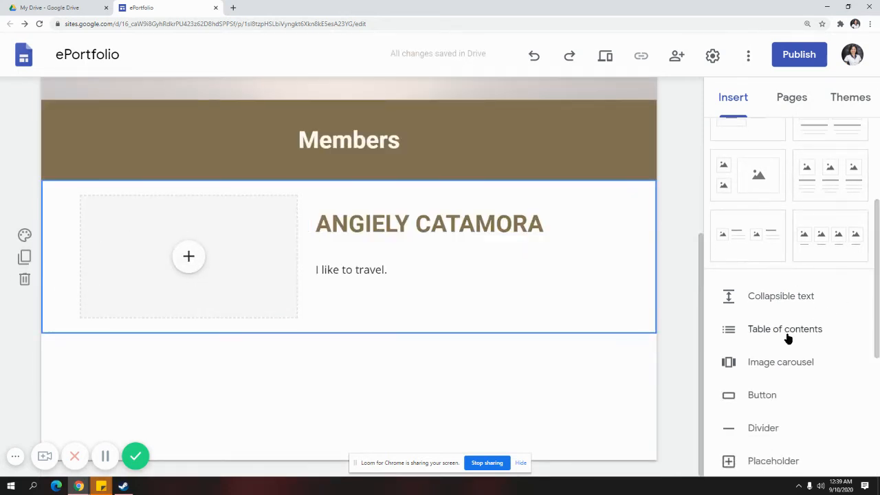
pyautogui.scroll(-1, 754, 378)
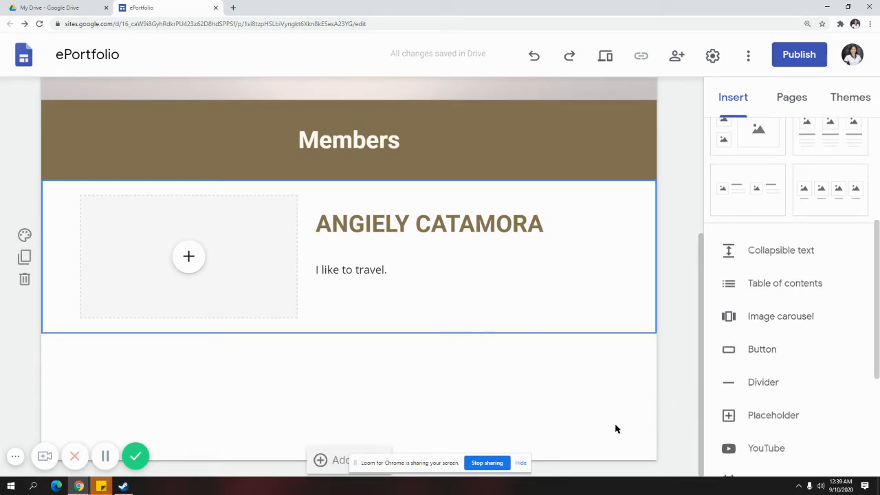
pyautogui.click(758, 320)
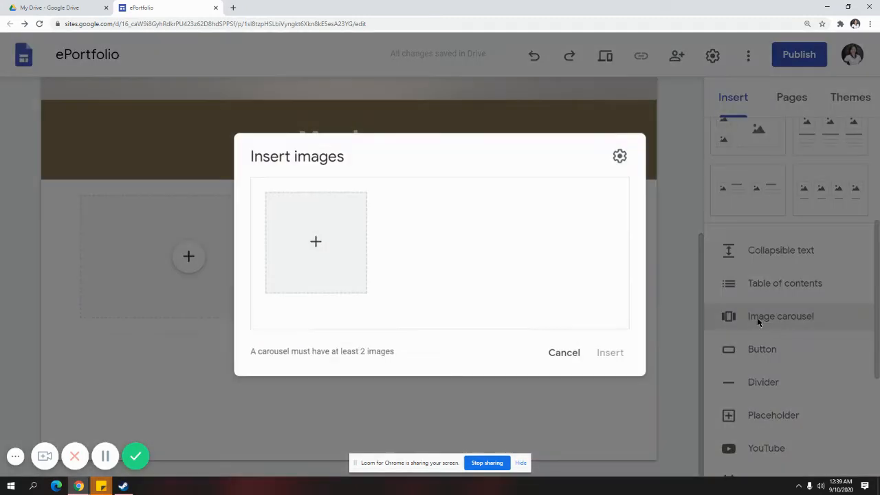
# Upload a VR headset photo, a virtual-reality image and the MMORPG image for the carousel
pyautogui.click(321, 242)
pyautogui.click(479, 261)
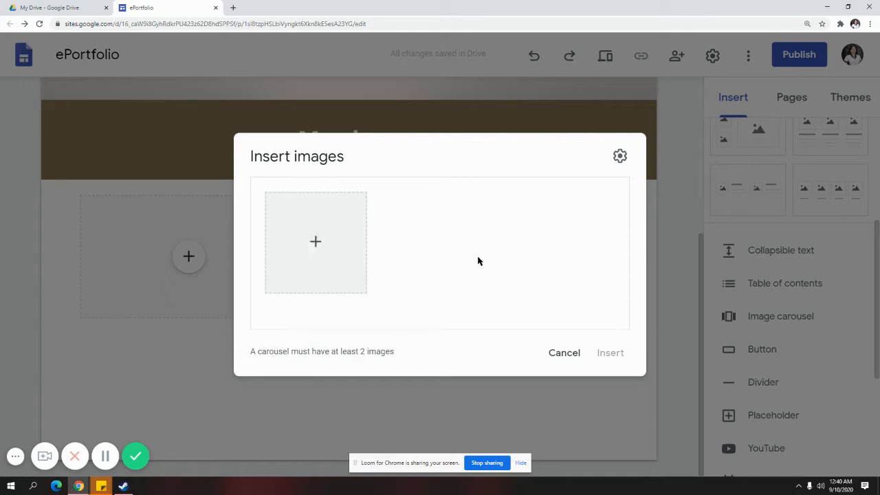
pyautogui.click(299, 244)
pyautogui.click(514, 202)
pyautogui.click(316, 242)
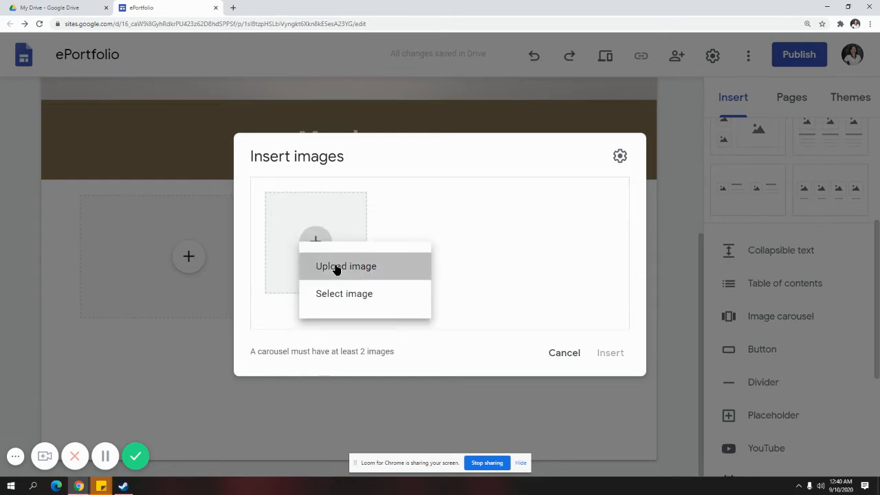
pyautogui.click(336, 268)
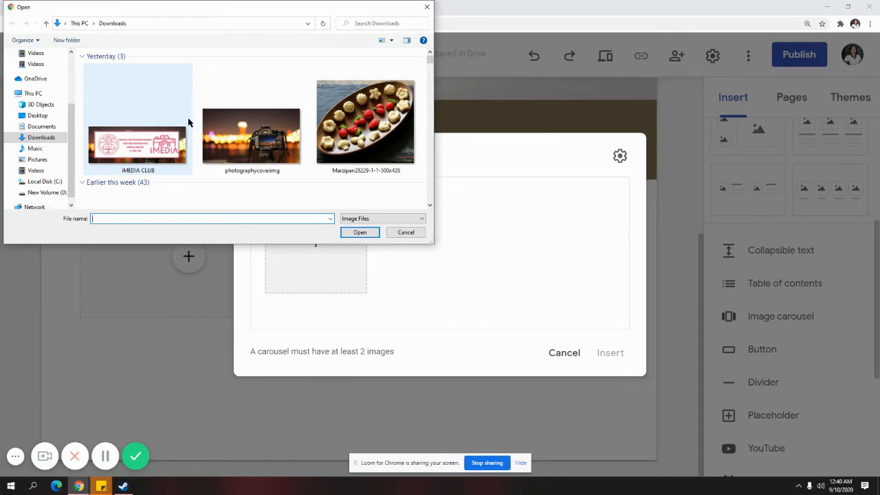
pyautogui.scroll(-2, 282, 144)
pyautogui.scroll(2, 282, 144)
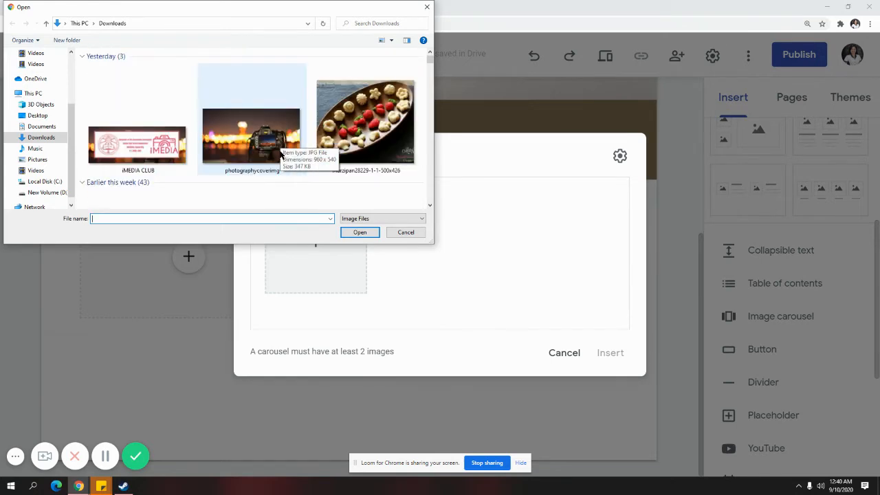
pyautogui.scroll(-2, 280, 154)
pyautogui.click(169, 189)
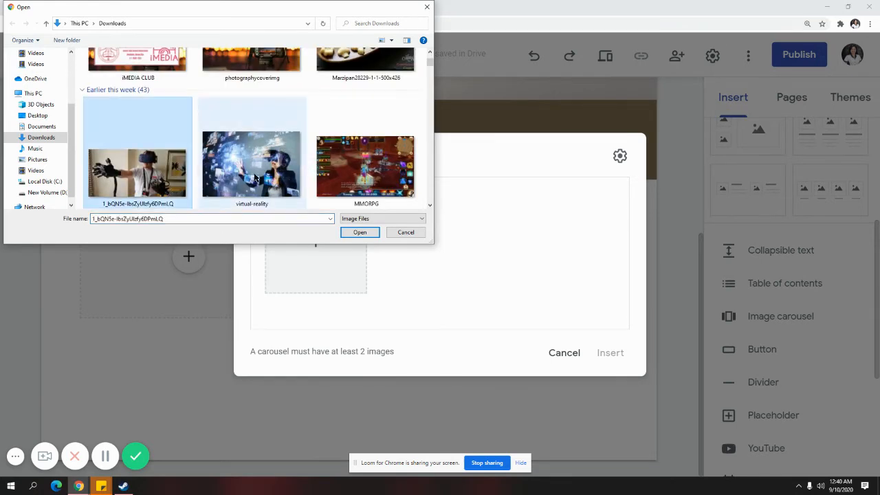
pyautogui.keyDown('ctrl'); pyautogui.click(251, 165); pyautogui.keyUp('ctrl')
pyautogui.keyDown('ctrl'); pyautogui.click(364, 180); pyautogui.keyUp('ctrl')
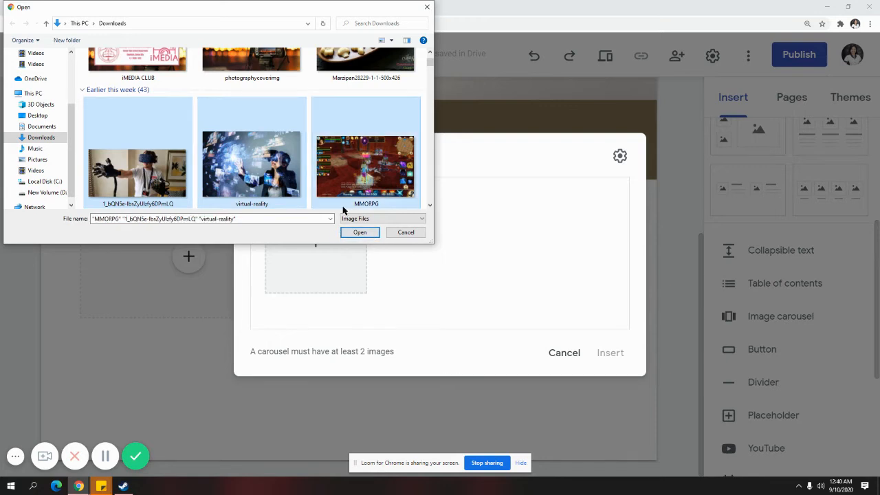
pyautogui.click(359, 231)
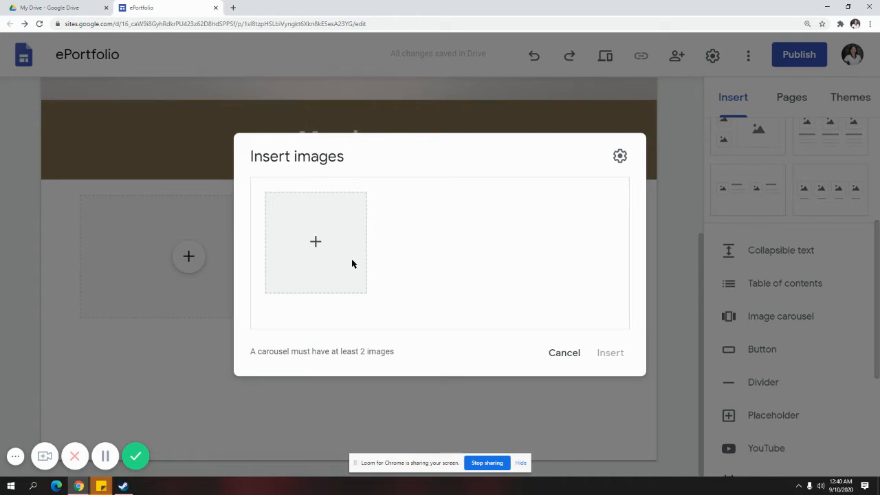
# Pick the VR-glove photo, virtual-reality image and MMORPG screenshot again and upload them
pyautogui.click(315, 241)
pyautogui.click(328, 265)
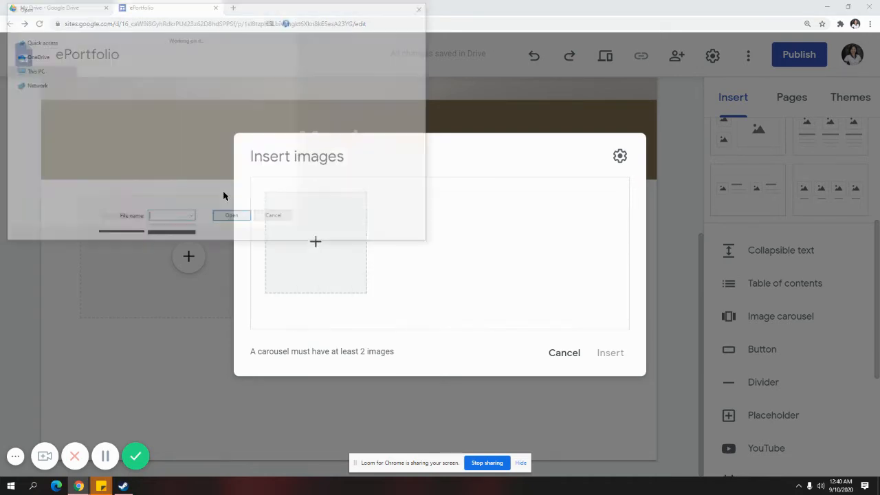
pyautogui.scroll(-2, 214, 138)
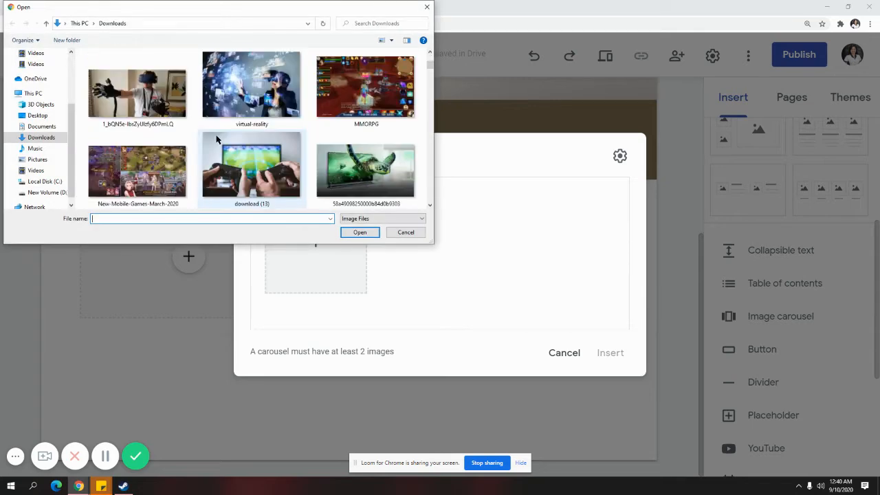
pyautogui.click(145, 109)
pyautogui.keyDown('ctrl'); pyautogui.click(251, 117); pyautogui.keyUp('ctrl')
pyautogui.keyDown('ctrl'); pyautogui.click(364, 116); pyautogui.keyUp('ctrl')
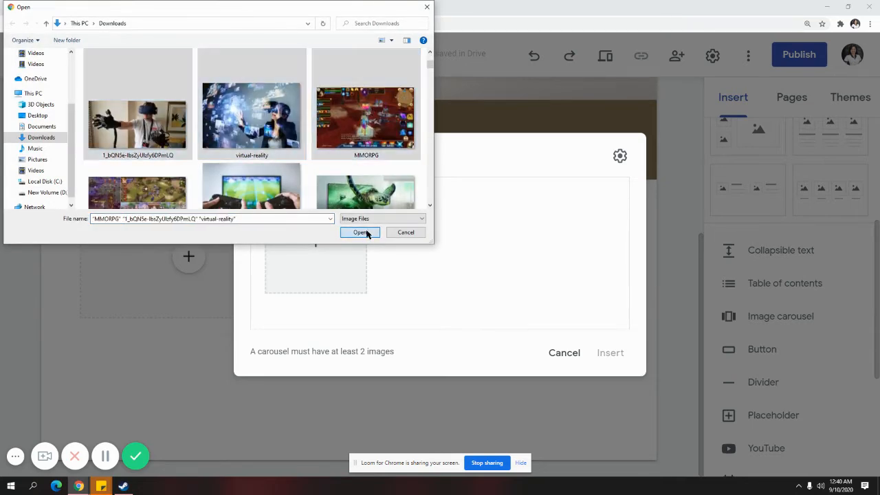
pyautogui.click(362, 232)
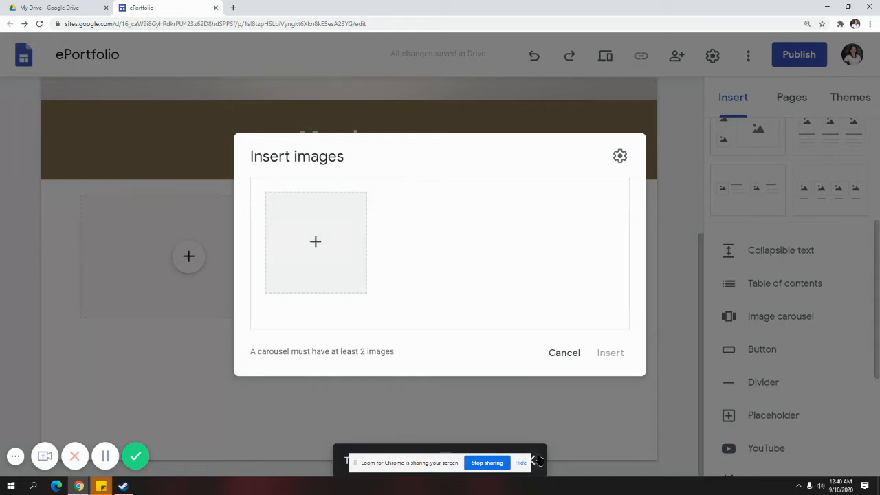
# Upload just the VR-glove photo and the MMORPG screenshot to the carousel
pyautogui.click(311, 235)
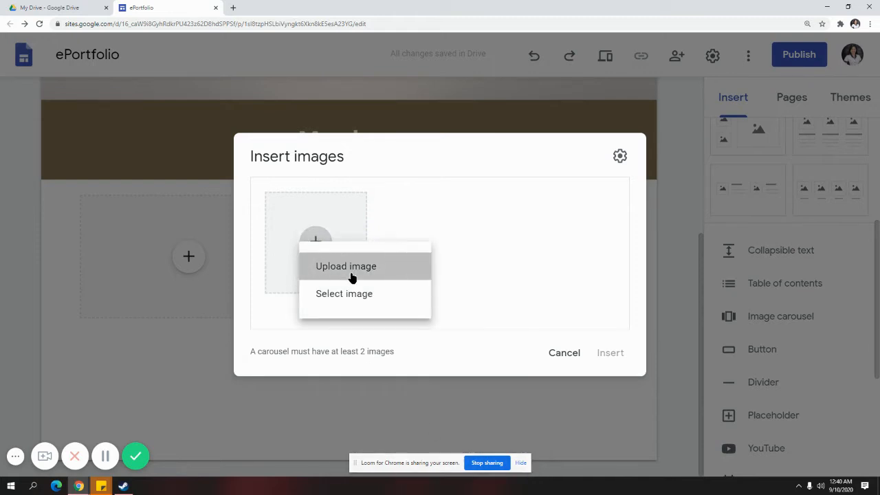
pyautogui.click(349, 272)
pyautogui.scroll(-1, 178, 147)
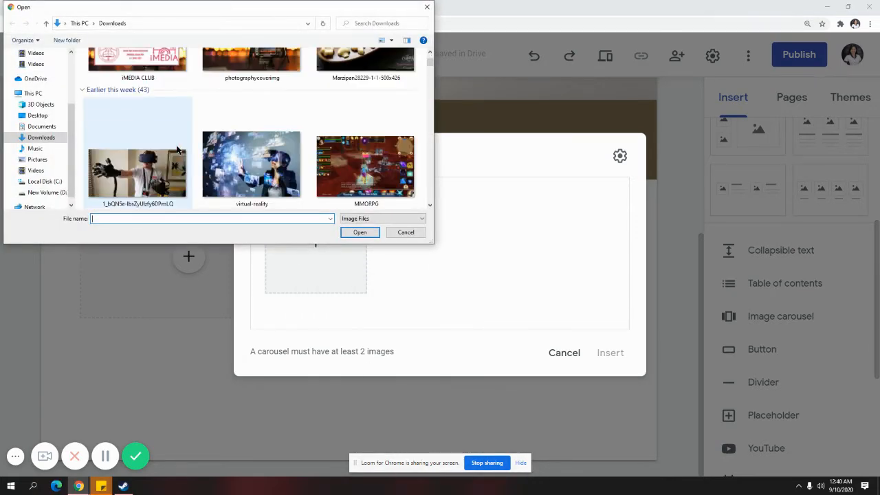
pyautogui.click(182, 164)
pyautogui.keyDown('ctrl'); pyautogui.click(255, 169); pyautogui.keyUp('ctrl')
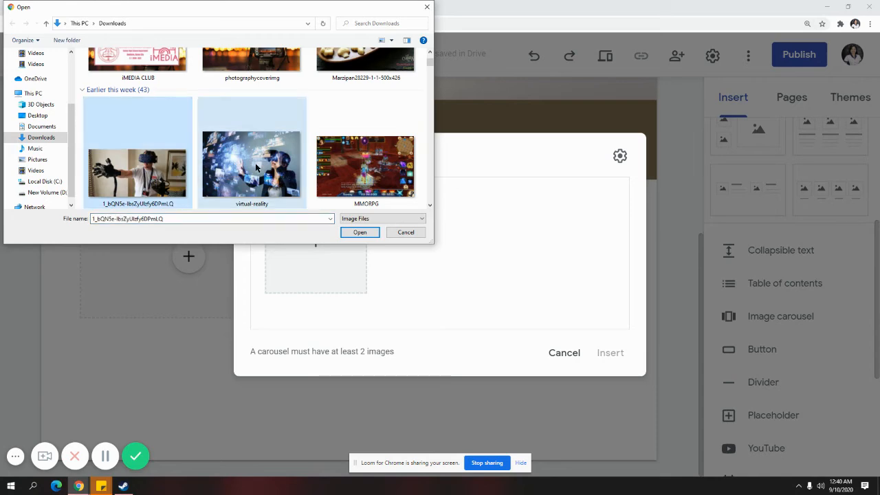
pyautogui.keyDown('ctrl'); pyautogui.click(357, 168); pyautogui.keyUp('ctrl')
pyautogui.click(292, 172)
pyautogui.click(172, 171)
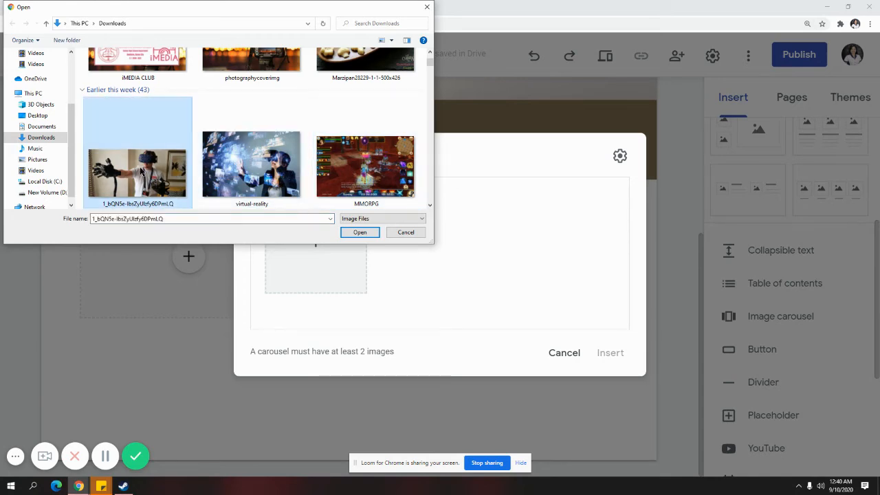
pyautogui.keyDown('ctrl'); pyautogui.click(332, 176); pyautogui.keyUp('ctrl')
pyautogui.click(356, 232)
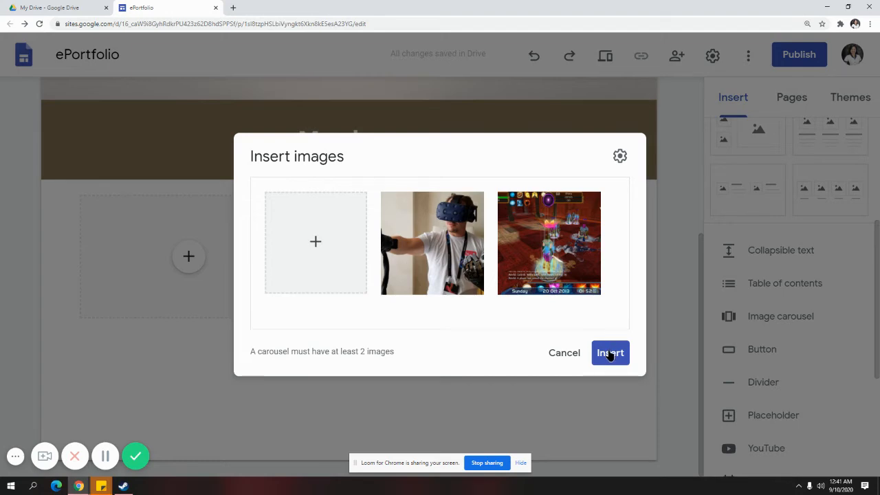
# Insert the two-image carousel and resize it narrower and taller
pyautogui.click(609, 353)
pyautogui.scroll(-2, 332, 310)
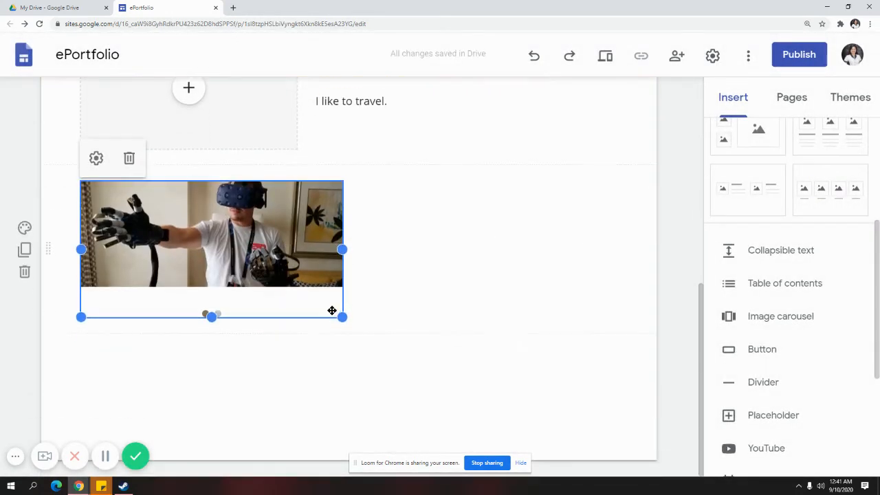
pyautogui.moveTo(344, 316); pyautogui.dragTo(327, 338)
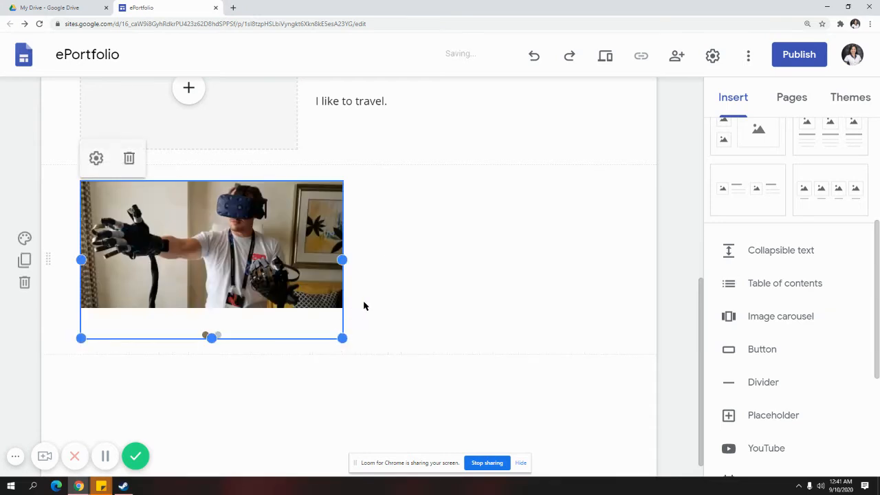
pyautogui.scroll(2, 367, 321)
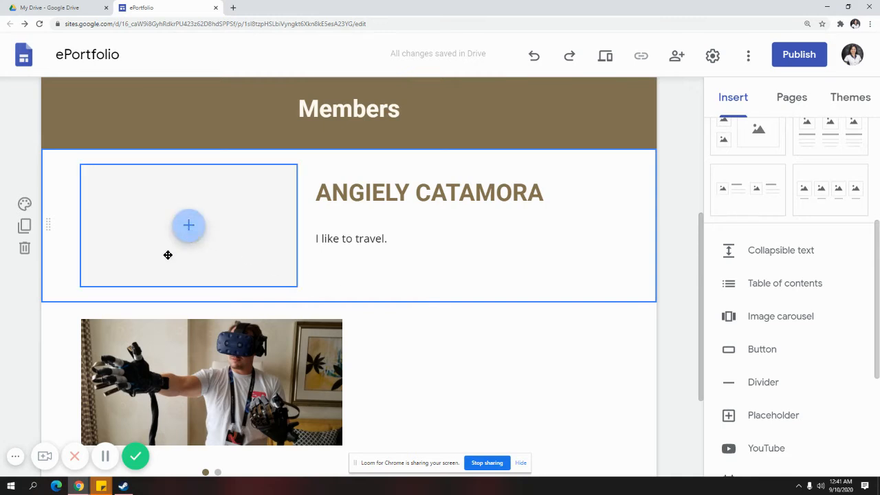
# Delete the empty image placeholder and move the carousel beside the member's name and bio
pyautogui.click(274, 282)
pyautogui.click(129, 142)
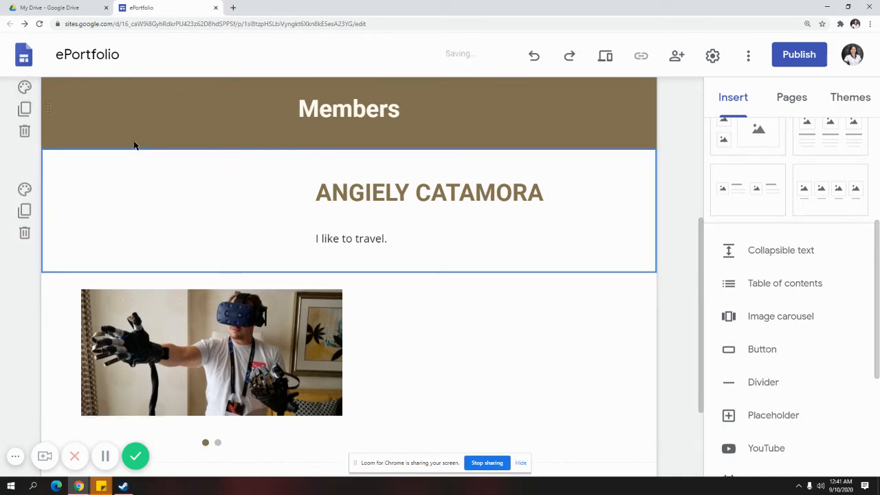
pyautogui.click(275, 318)
pyautogui.moveTo(275, 318); pyautogui.dragTo(127, 176)
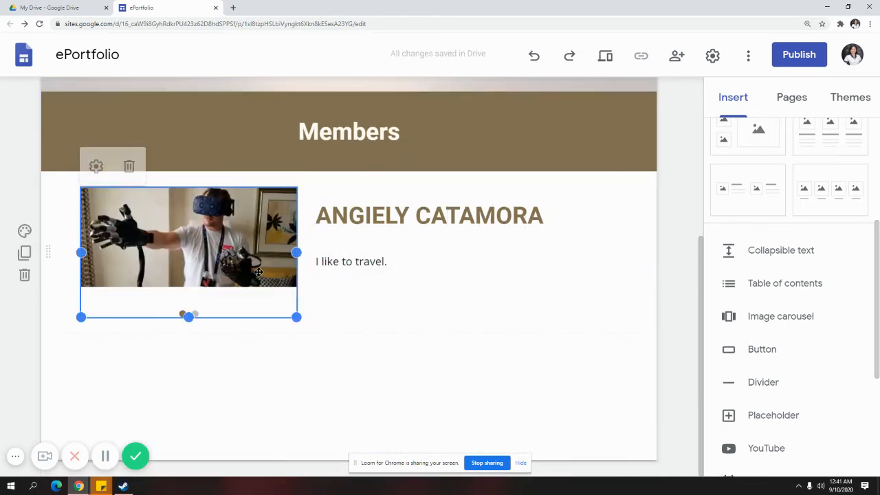
pyautogui.click(355, 373)
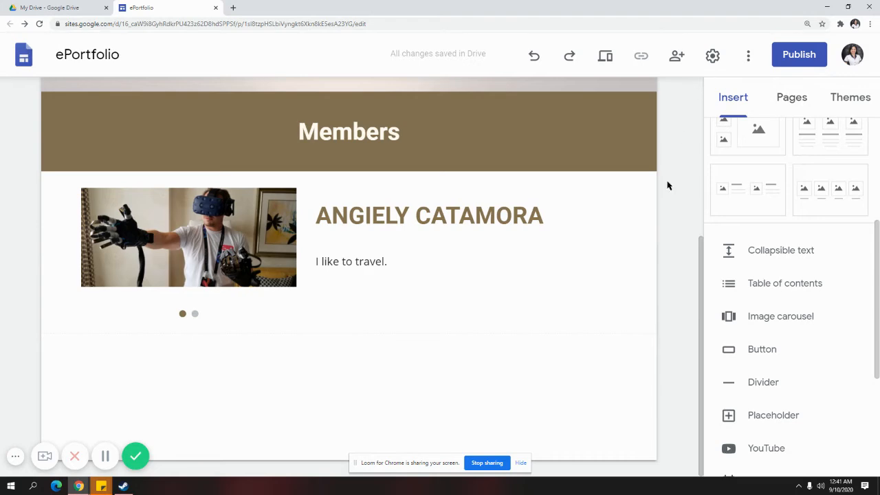
pyautogui.scroll(3, 677, 227)
pyautogui.scroll(-2, 619, 282)
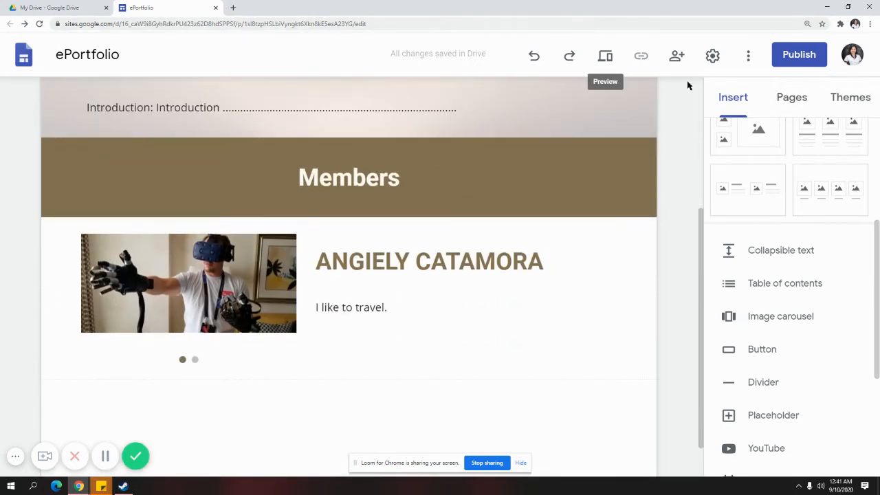
# Preview the site and flip the Members carousel between the game screenshot and VR-glove photo
pyautogui.click(608, 60)
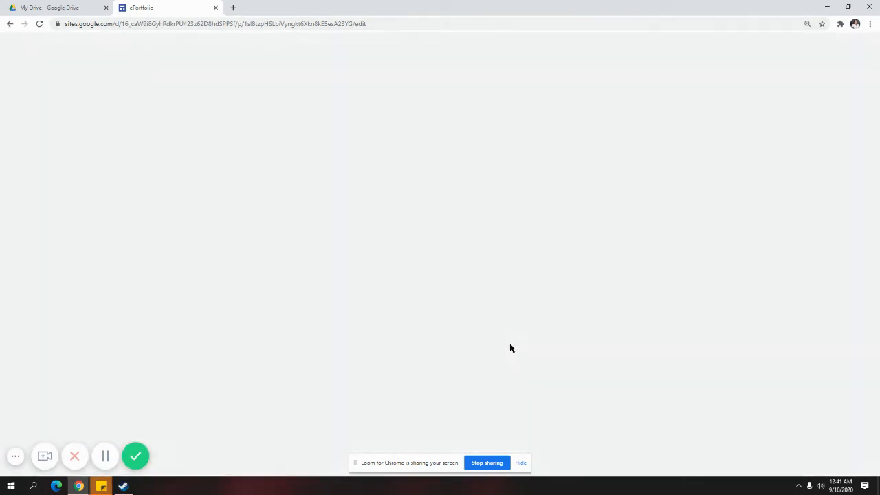
pyautogui.scroll(-3, 489, 411)
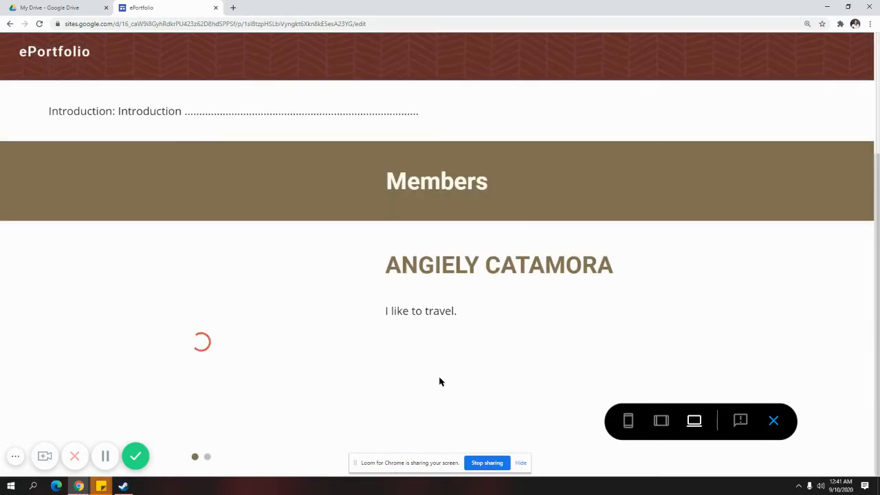
pyautogui.scroll(3, 337, 341)
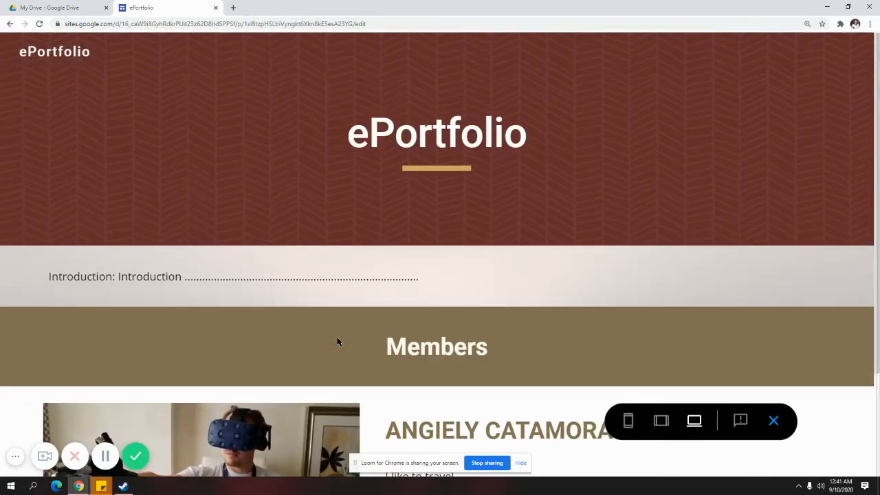
pyautogui.scroll(-2, 302, 303)
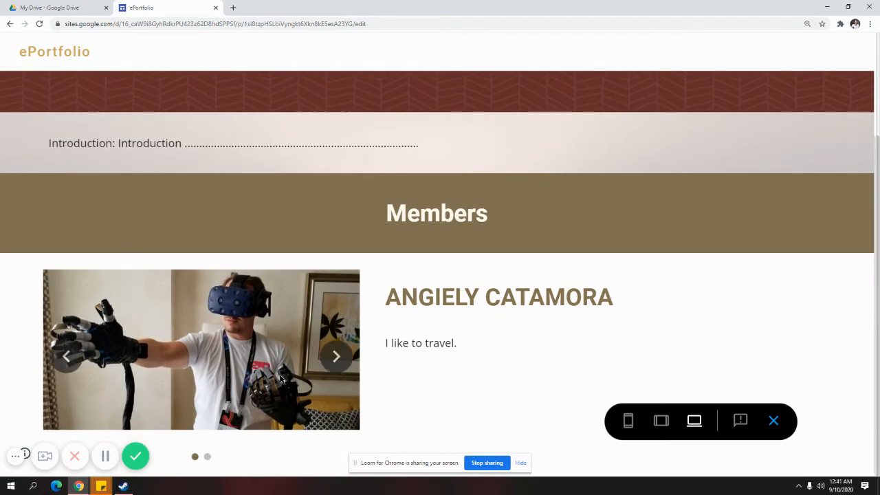
pyautogui.click(336, 359)
pyautogui.click(336, 359)
# Leave the preview and insert a three-column image-and-text layout below the Members carousel
pyautogui.click(776, 429)
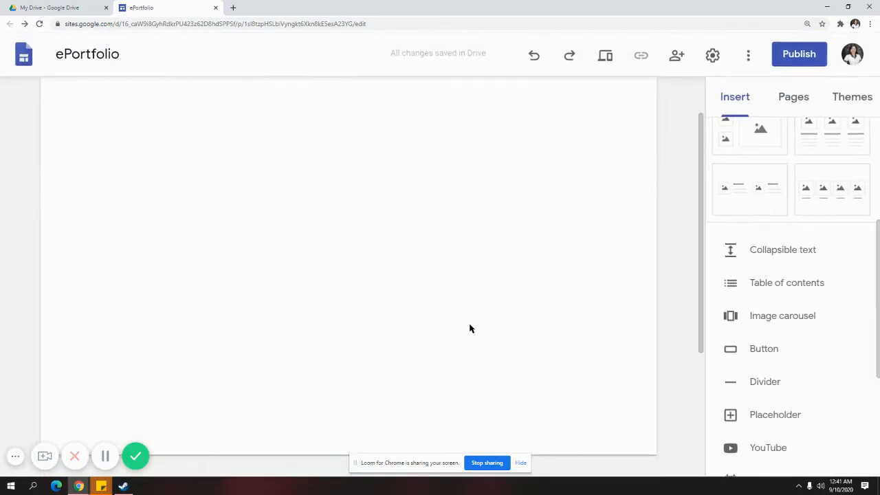
pyautogui.scroll(-3, 633, 347)
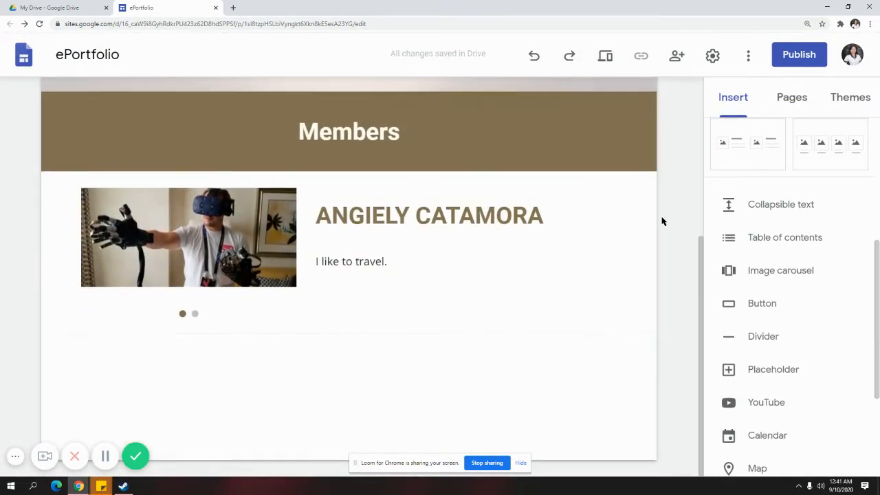
pyautogui.scroll(2, 761, 270)
pyautogui.scroll(1, 783, 251)
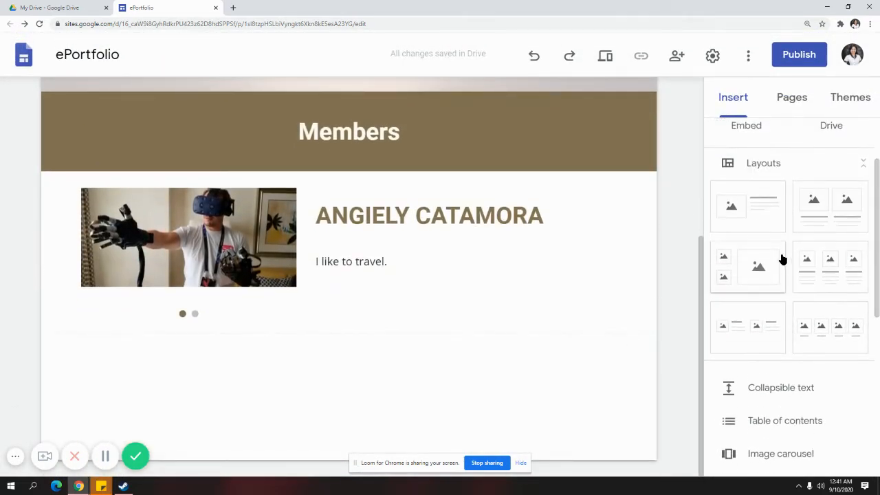
pyautogui.click(817, 277)
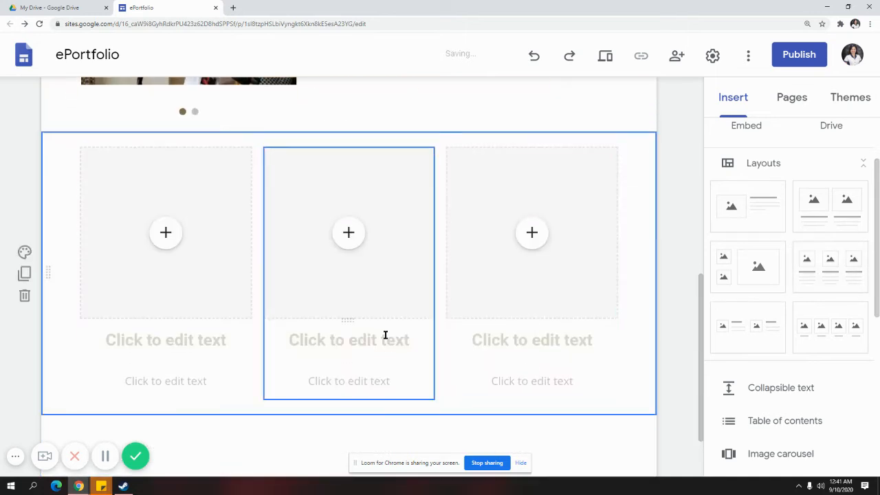
pyautogui.scroll(-1, 462, 384)
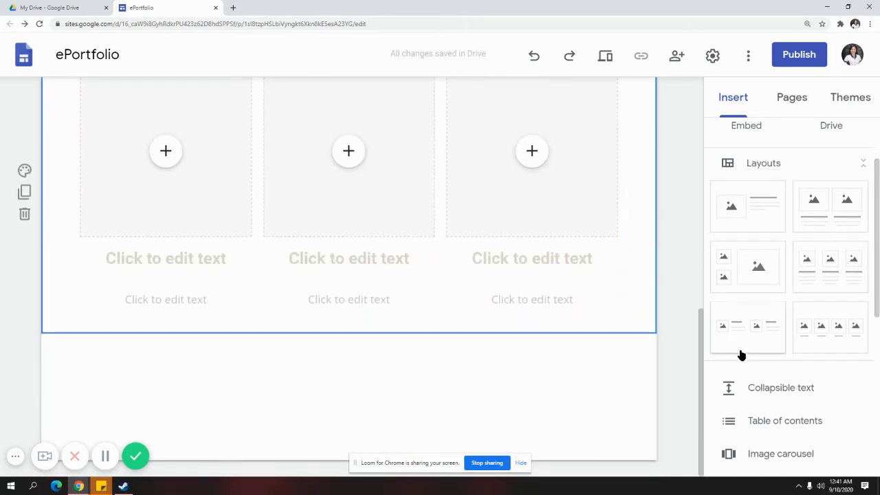
# Add a collapsible text block headed "Members"
pyautogui.scroll(1, 739, 330)
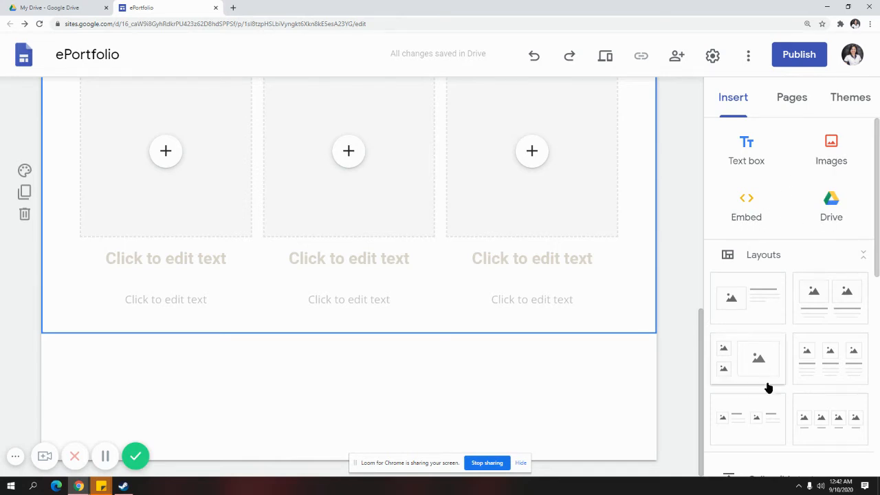
pyautogui.scroll(-1, 770, 384)
pyautogui.scroll(-1, 774, 382)
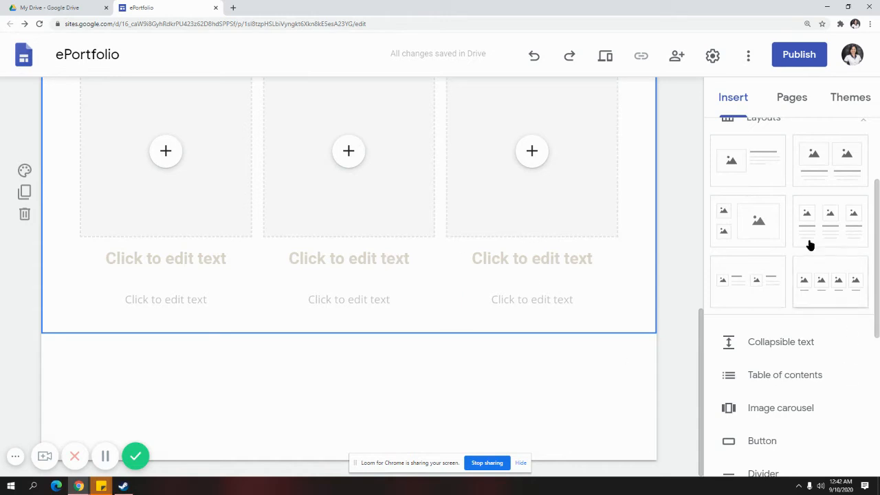
pyautogui.scroll(-1, 762, 343)
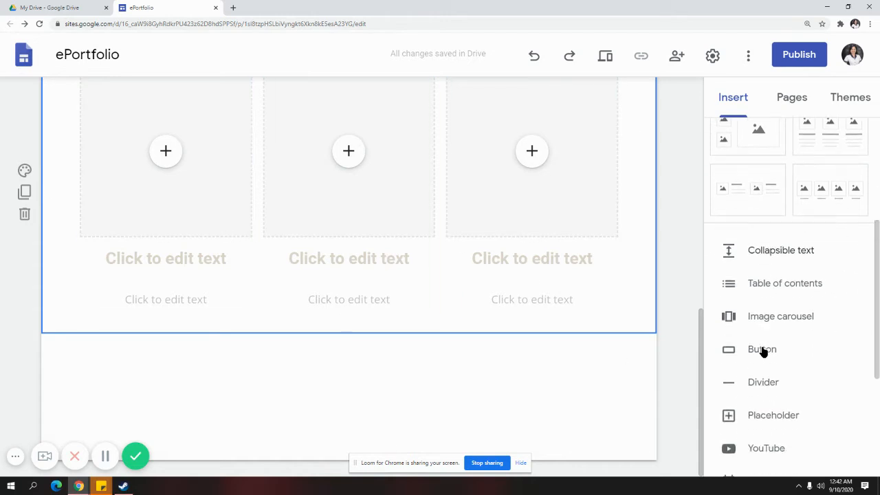
pyautogui.click(798, 252)
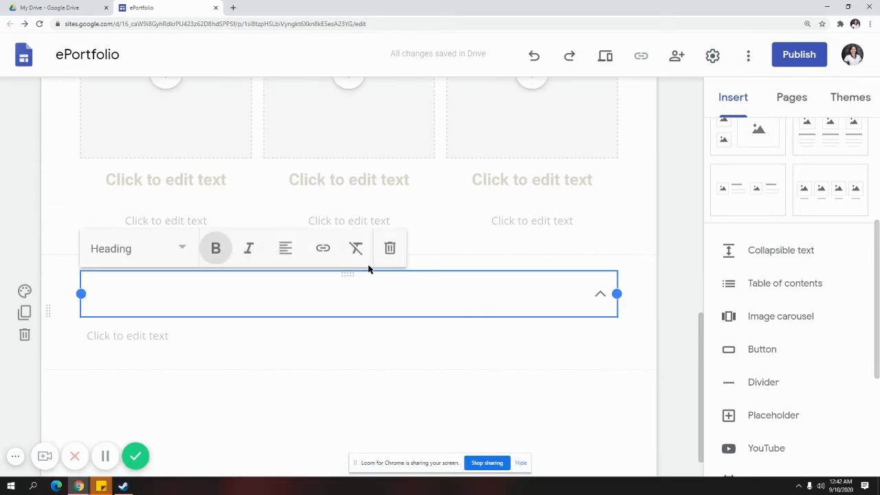
pyautogui.write('Mmw')
pyautogui.press('BackSpace')
pyautogui.press('BackSpace')
pyautogui.write('emeb')
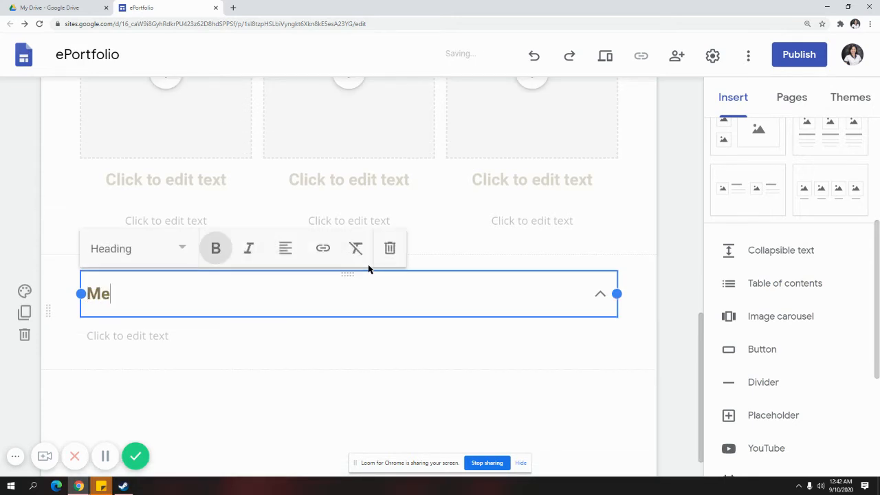
pyautogui.press('BackSpace')
pyautogui.press('BackSpace')
pyautogui.write('ber')
# Fill its body with a numbered list of four member first names
pyautogui.click(353, 335)
pyautogui.write('1')
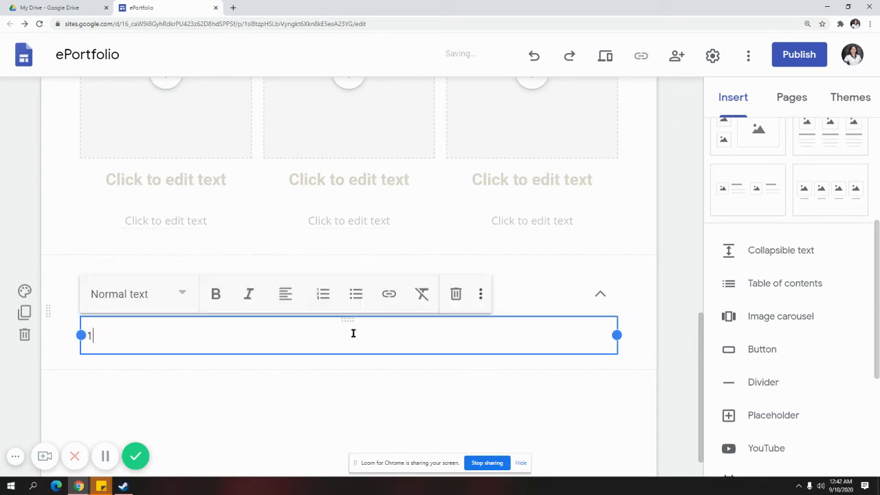
pyautogui.write('. Angel')
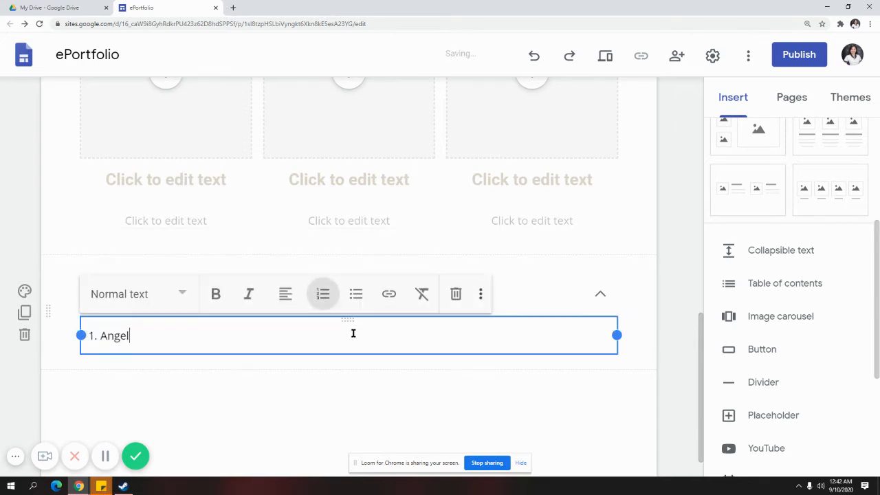
pyautogui.press('Return')
pyautogui.write('Sheila')
pyautogui.press('Return')
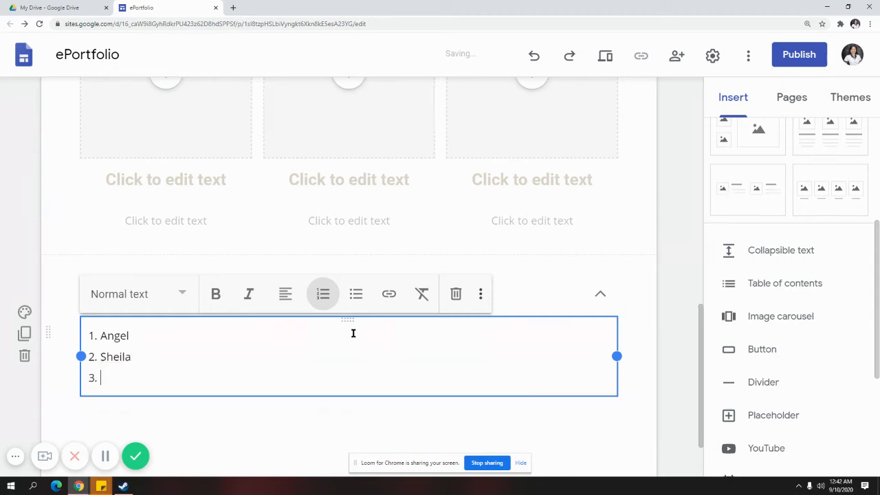
pyautogui.write('Mike')
pyautogui.press('Return')
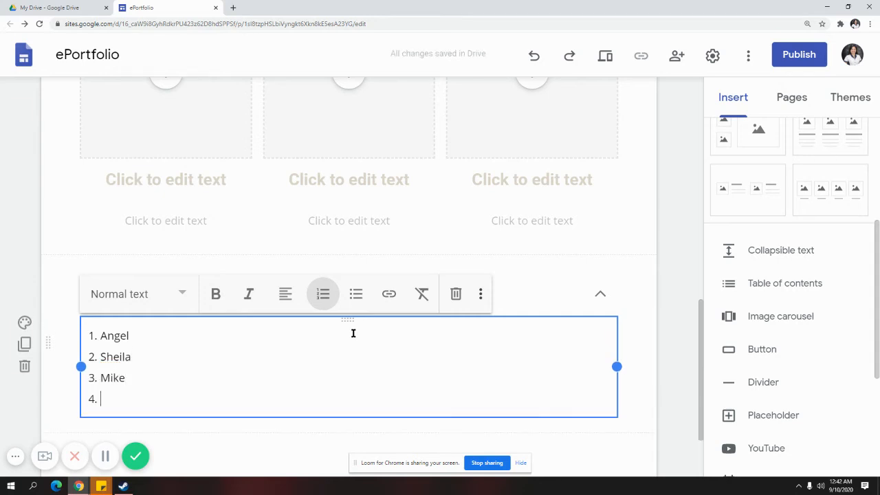
pyautogui.write('Angelo')
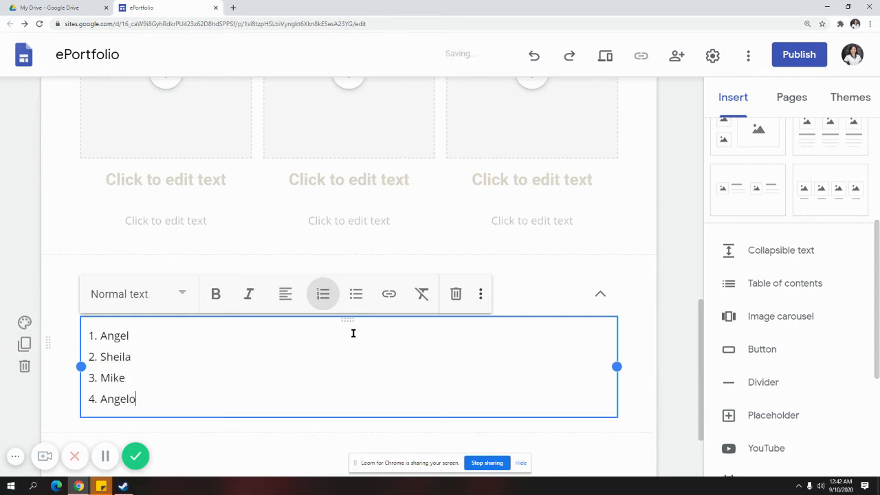
pyautogui.click(254, 442)
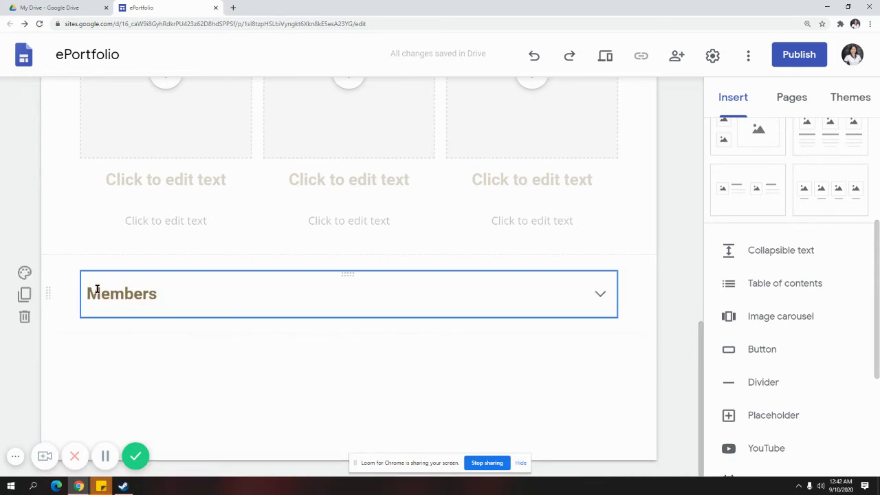
pyautogui.click(605, 55)
pyautogui.scroll(-7, 320, 413)
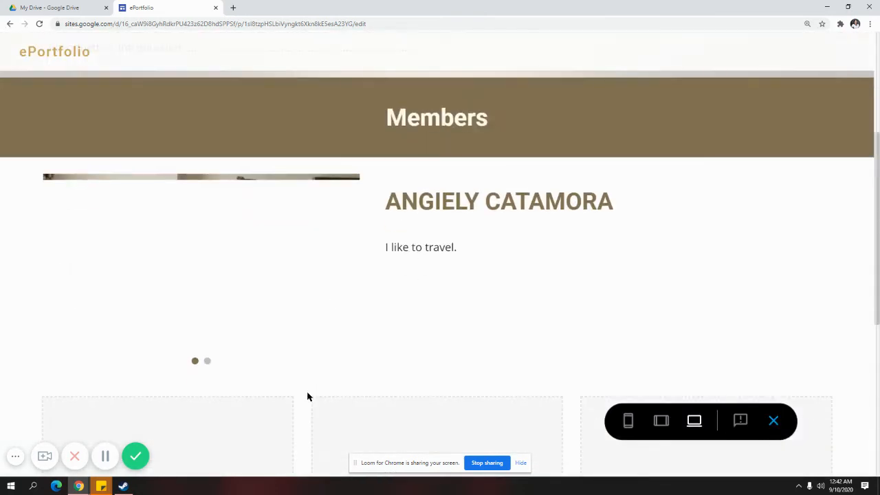
pyautogui.scroll(-2, 307, 396)
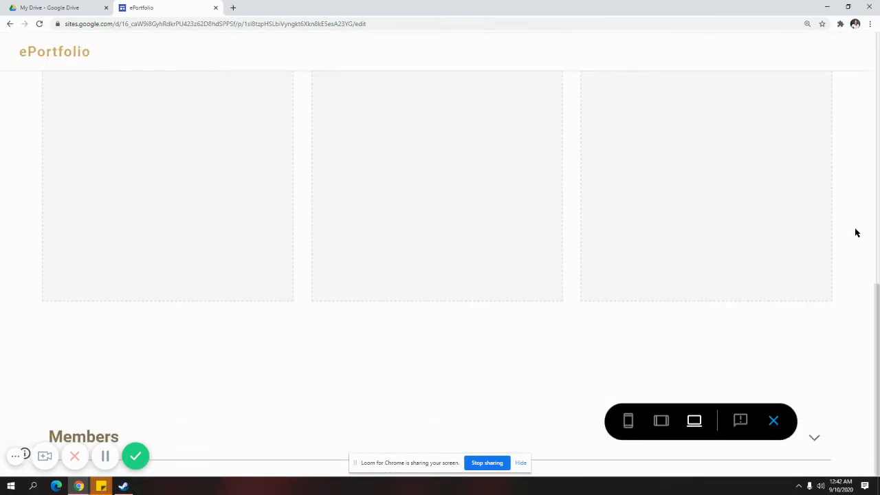
pyautogui.click(122, 435)
pyautogui.scroll(-2, 202, 414)
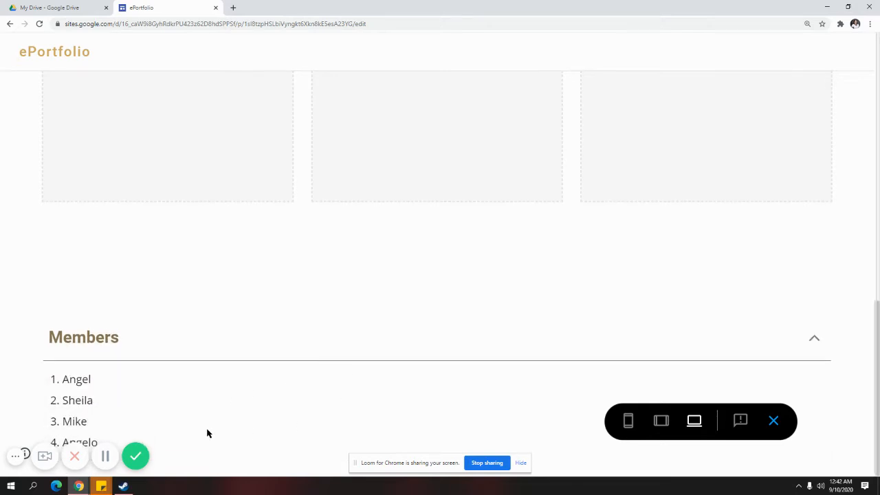
pyautogui.click(125, 350)
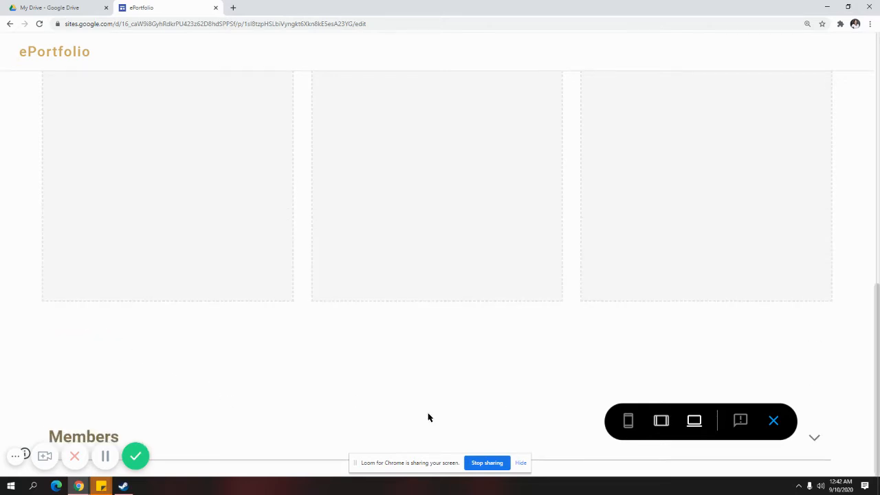
pyautogui.click(160, 440)
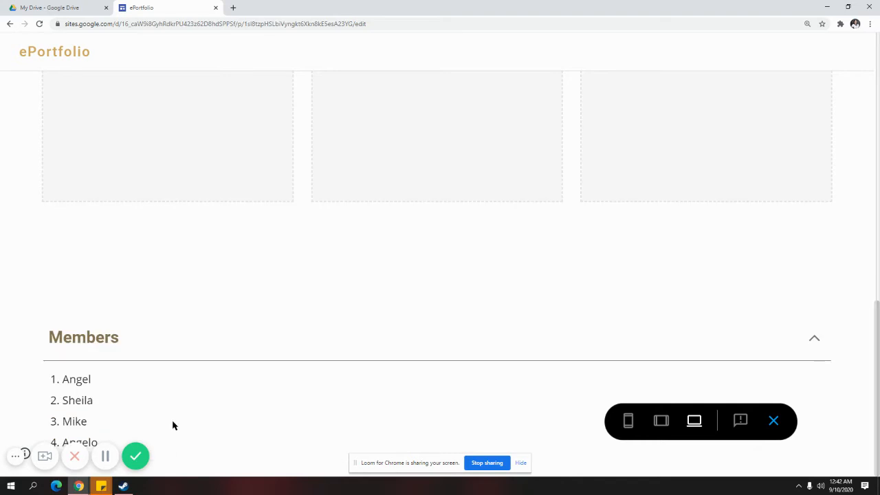
pyautogui.click(253, 342)
pyautogui.click(773, 421)
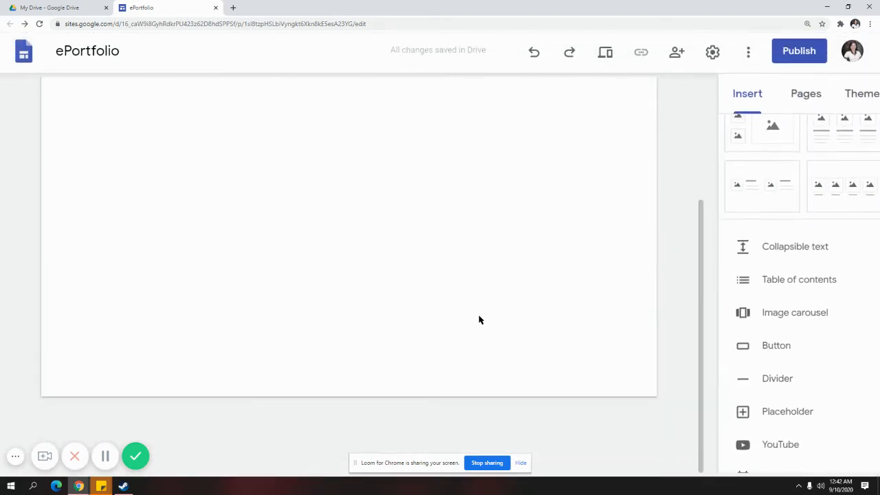
# Add a Members subpage under Home in the Pages list
pyautogui.scroll(-1, 845, 357)
pyautogui.scroll(-9, 689, 335)
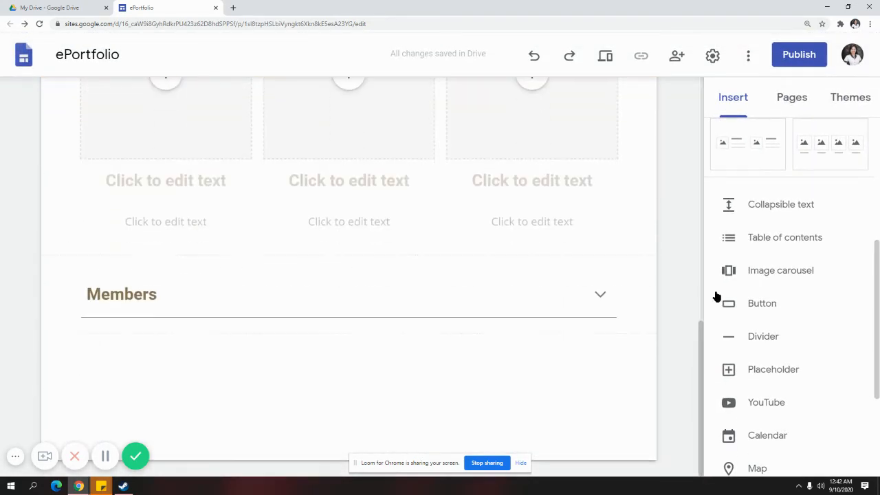
pyautogui.scroll(10, 678, 291)
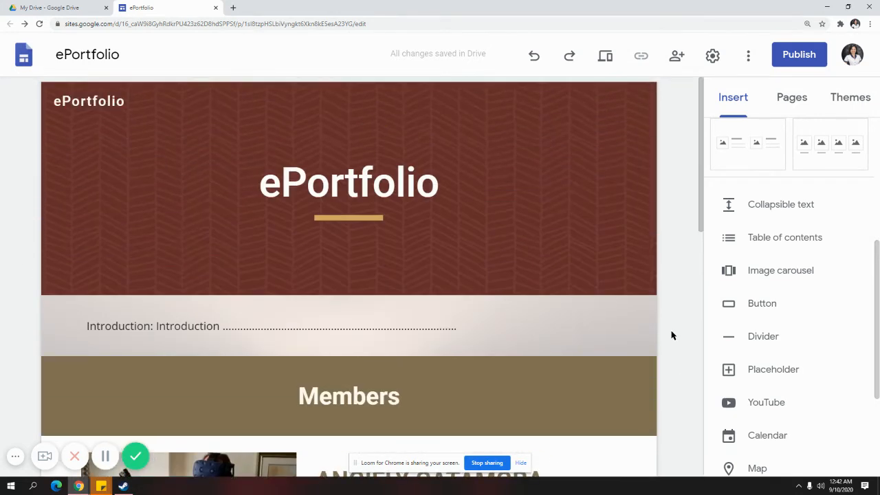
pyautogui.moveTo(156, 278)
pyautogui.click(795, 105)
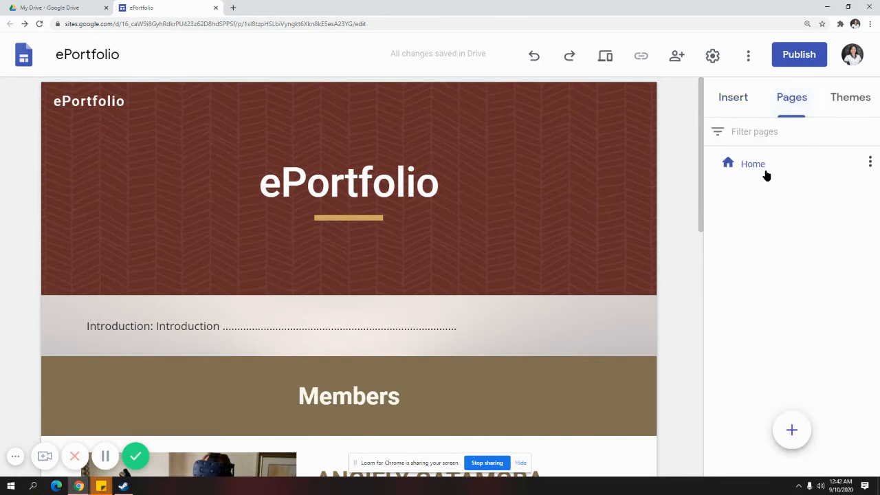
pyautogui.click(870, 163)
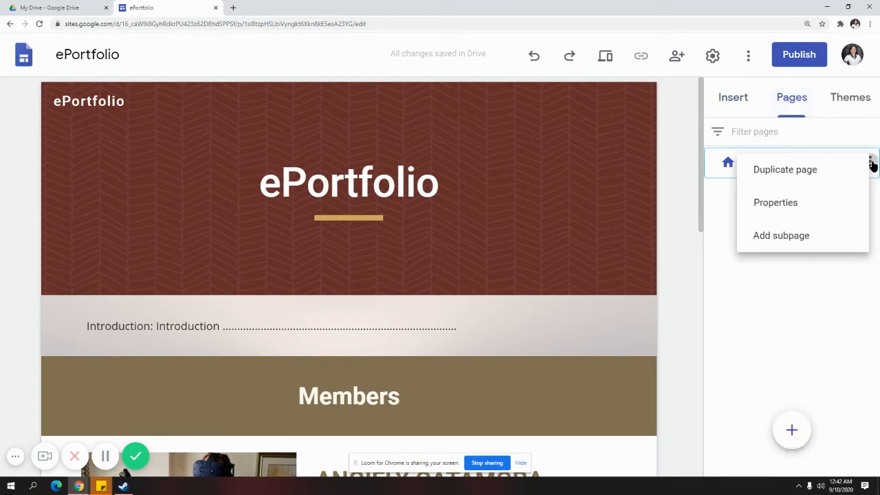
pyautogui.click(808, 246)
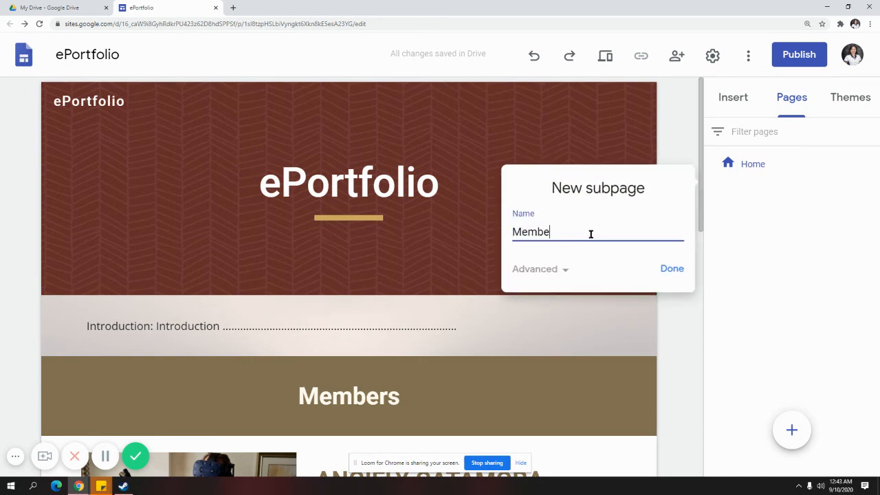
pyautogui.click(670, 270)
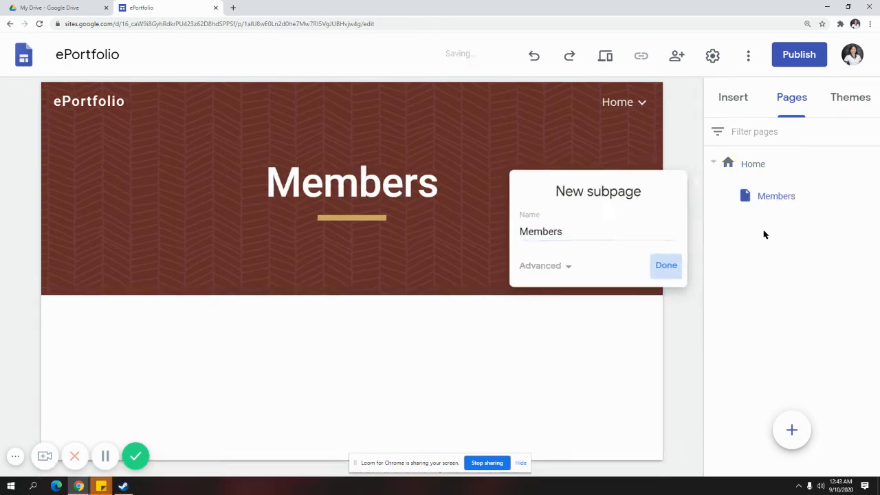
# Add Content and References subpages under Home, then return to the Home page
pyautogui.click(870, 162)
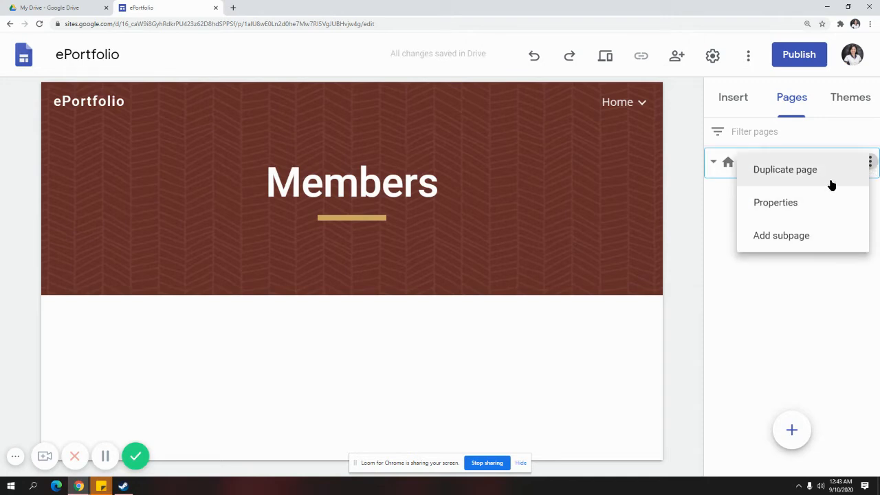
pyautogui.click(824, 234)
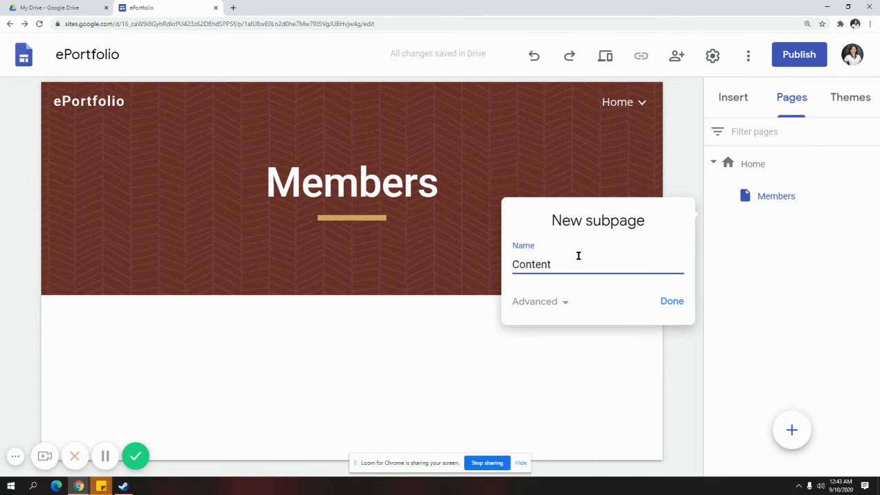
pyautogui.press('Return')
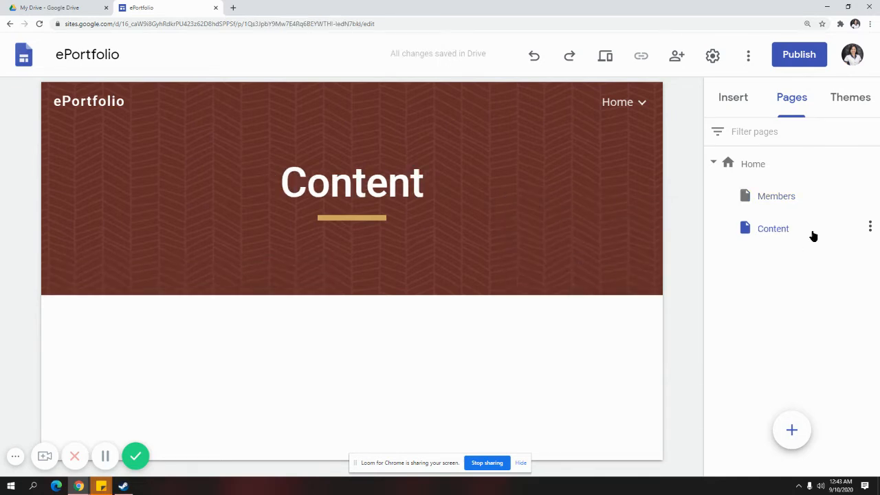
pyautogui.click(869, 163)
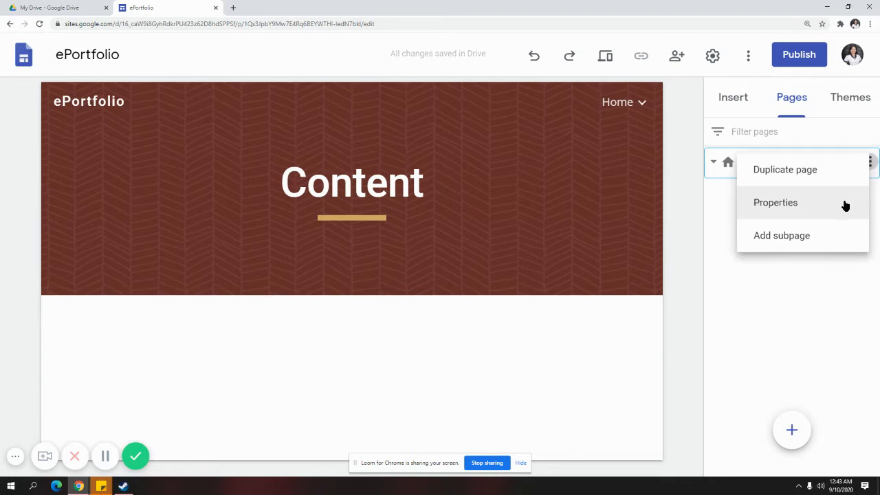
pyautogui.click(821, 239)
pyautogui.write('References')
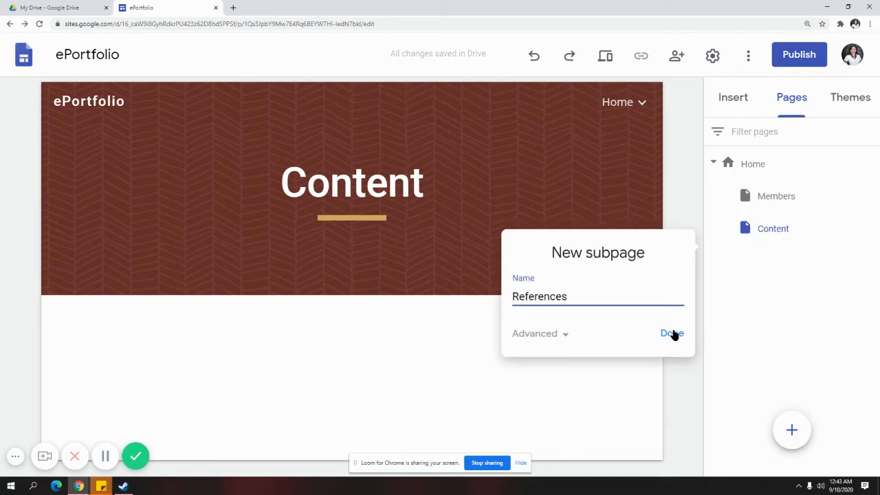
pyautogui.click(671, 333)
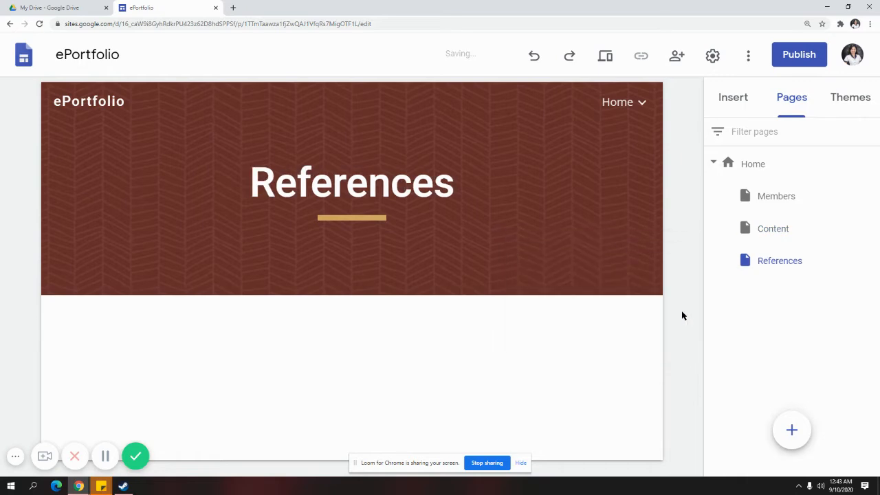
pyautogui.click(773, 173)
# Delete the carousel, empty placeholder, Members banner and old Members collapsible sections from Home
pyautogui.scroll(-3, 608, 269)
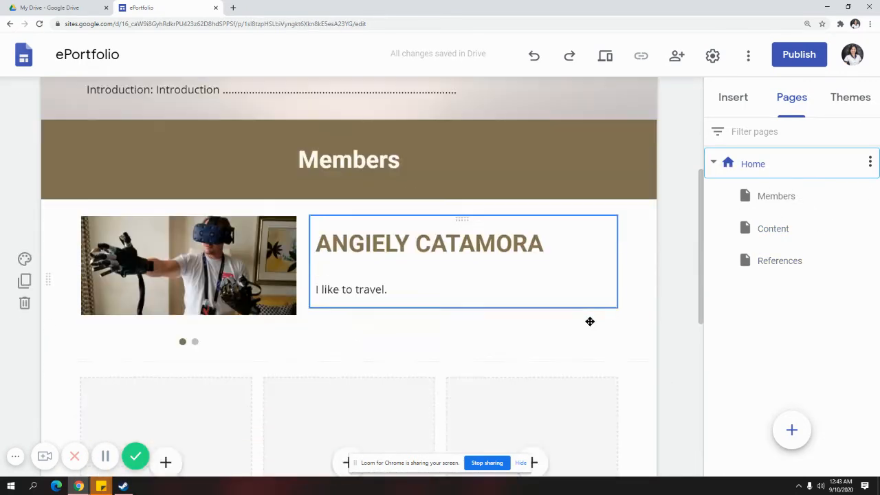
pyautogui.scroll(-1, 577, 295)
pyautogui.scroll(2, 558, 232)
pyautogui.scroll(-1, 269, 237)
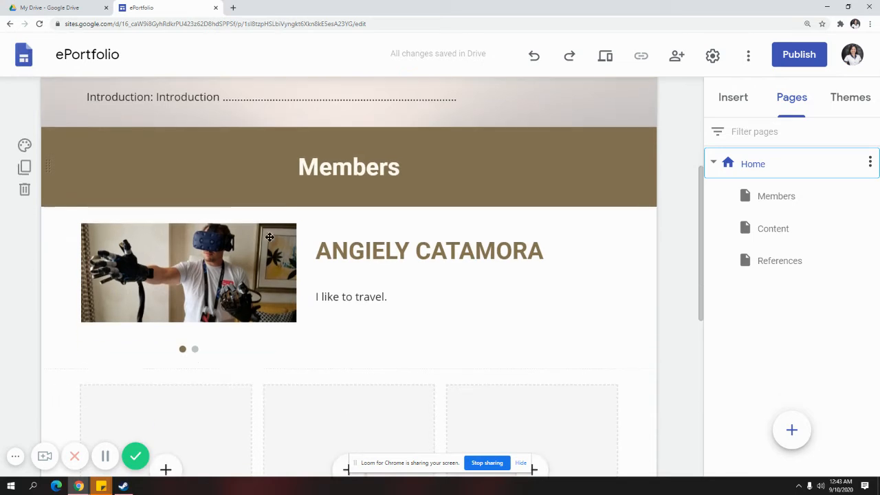
pyautogui.click(25, 309)
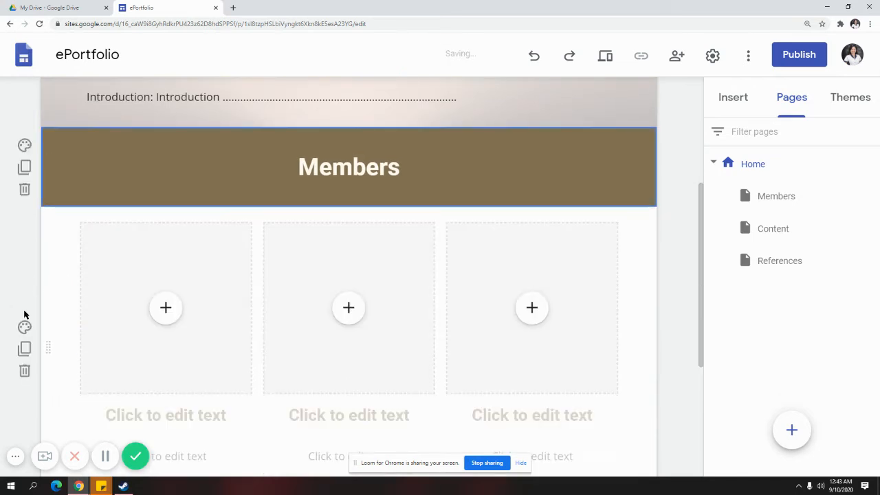
pyautogui.scroll(-2, 24, 314)
pyautogui.click(24, 232)
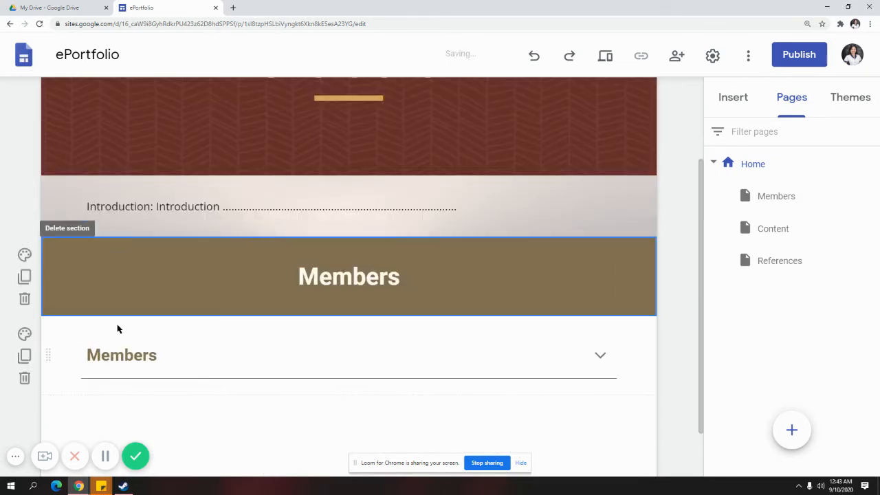
pyautogui.click(26, 300)
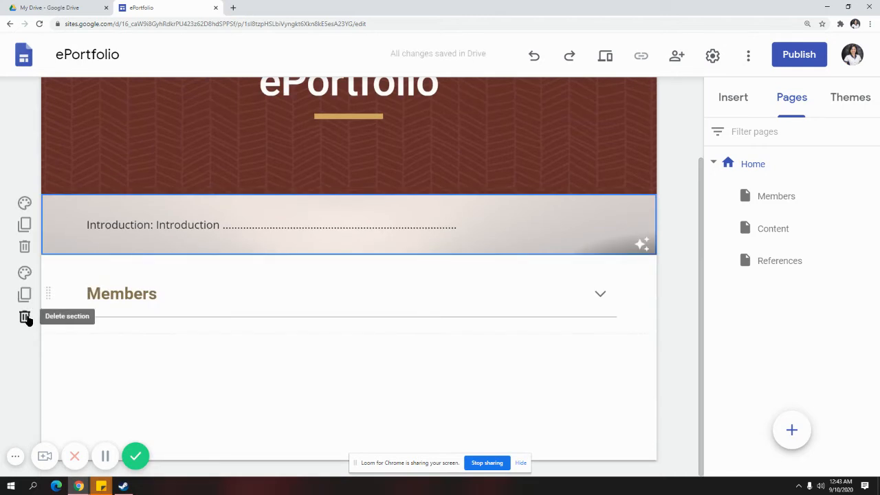
pyautogui.click(25, 316)
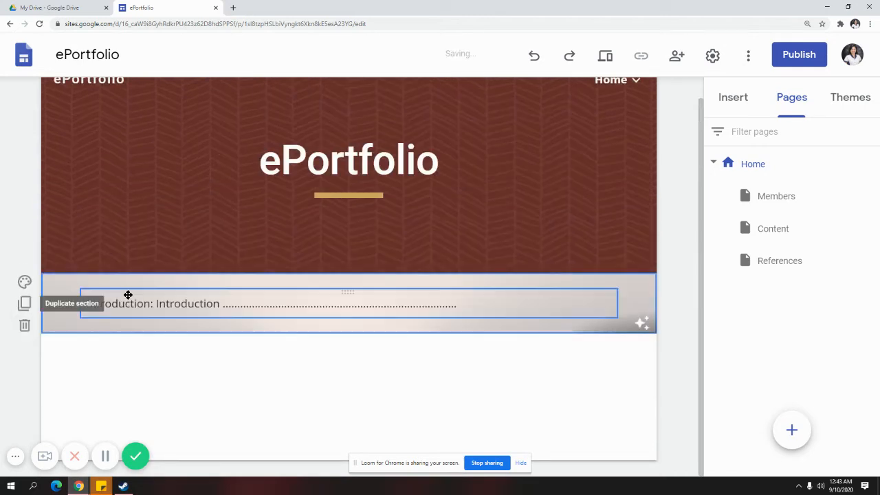
pyautogui.click(733, 97)
pyautogui.scroll(5, 804, 303)
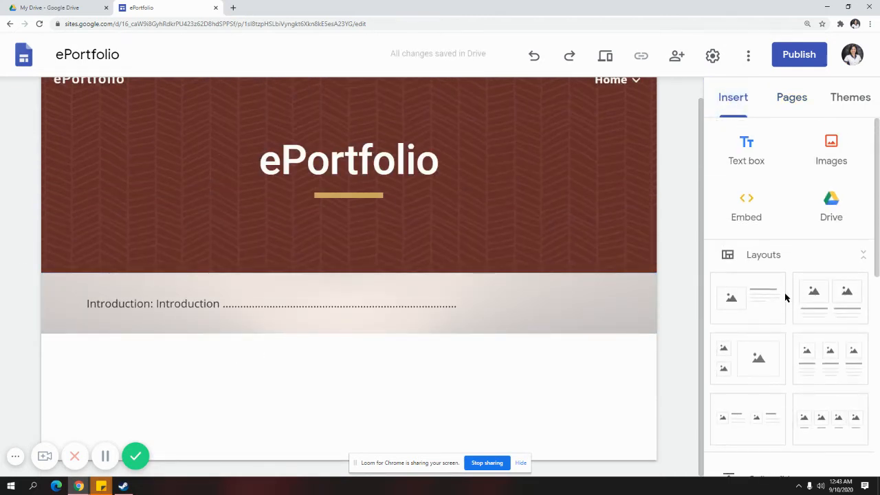
pyautogui.scroll(-3, 785, 297)
# Add a collapsible section titled Members containing a numbered list of four member names
pyautogui.click(779, 304)
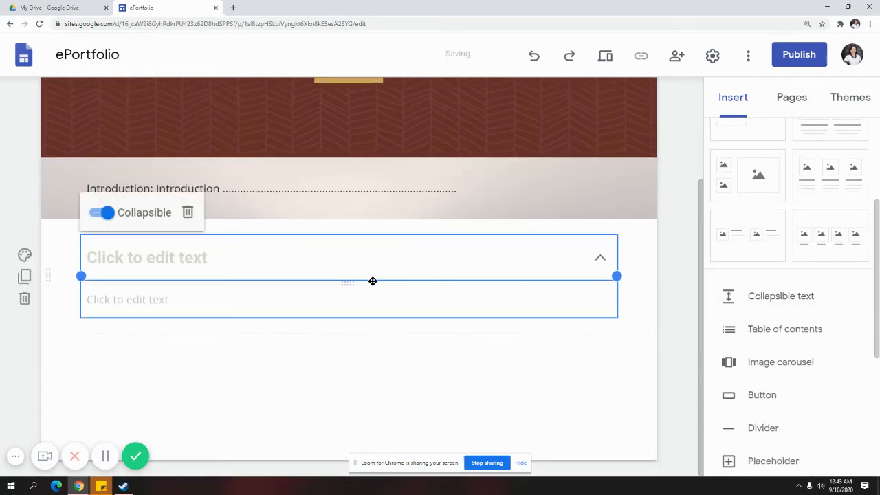
pyautogui.click(254, 269)
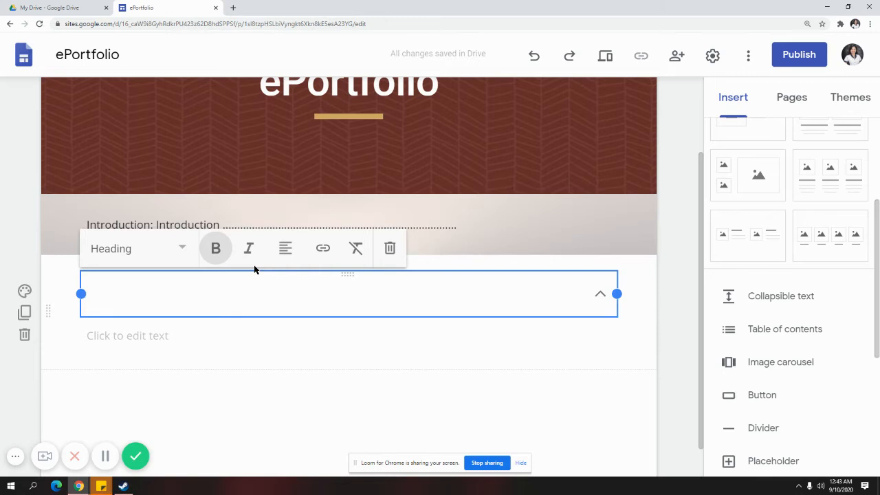
pyautogui.write('Membe')
pyautogui.press('BackSpace')
pyautogui.press('BackSpace')
pyautogui.write('e')
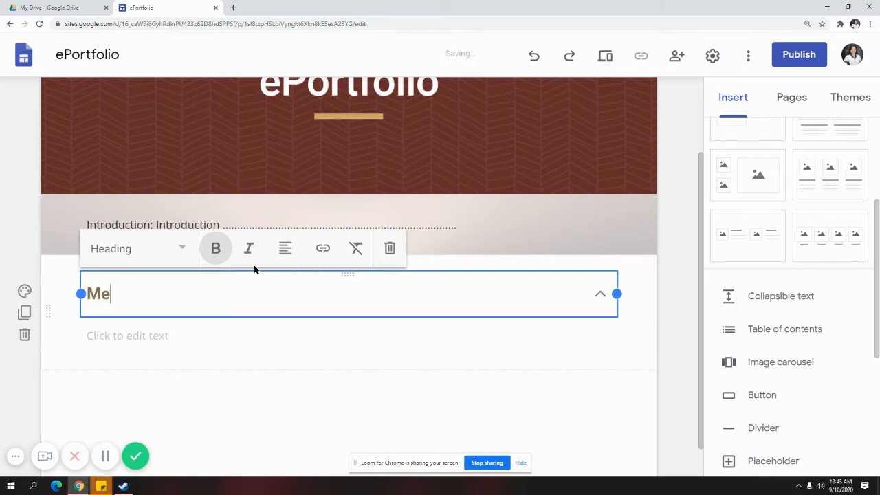
pyautogui.write('mbers')
pyautogui.click(251, 328)
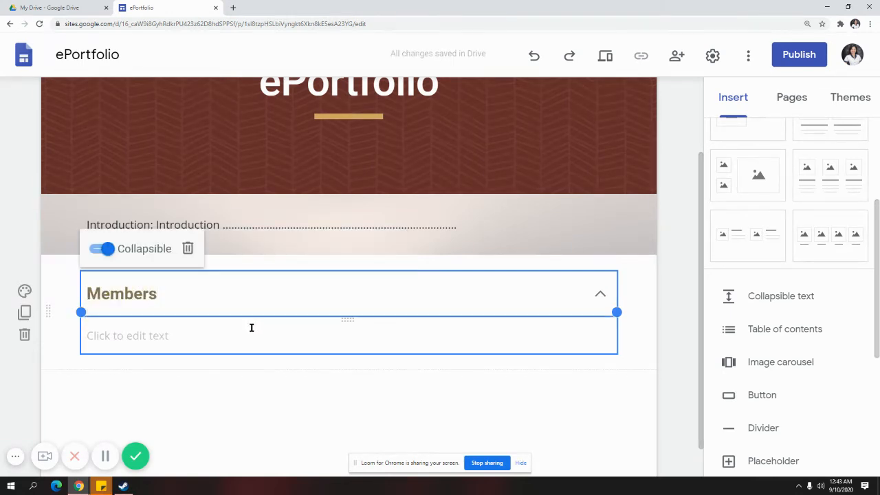
pyautogui.write('1. An')
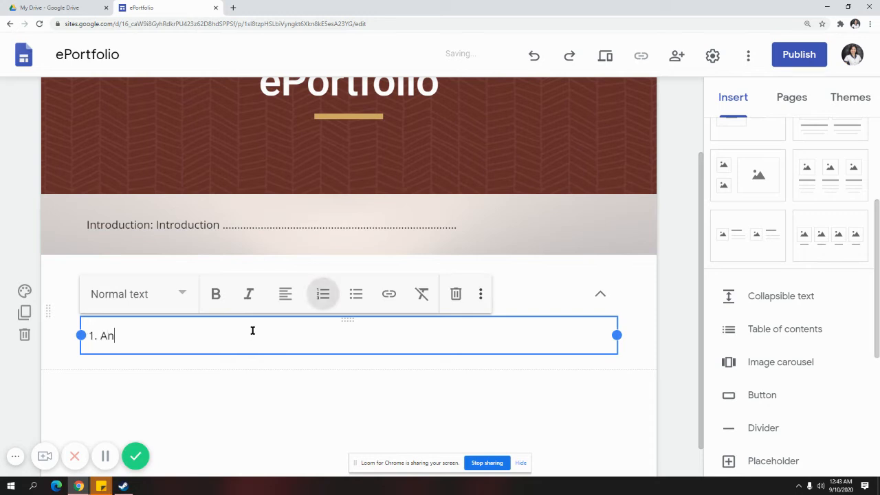
pyautogui.write('gel')
pyautogui.press('Return')
pyautogui.write('A')
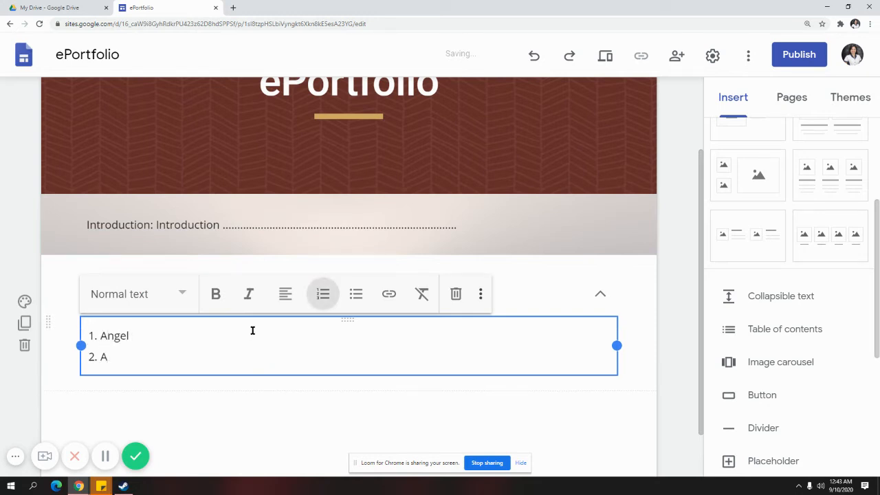
pyautogui.write('ngelo')
pyautogui.press('Return')
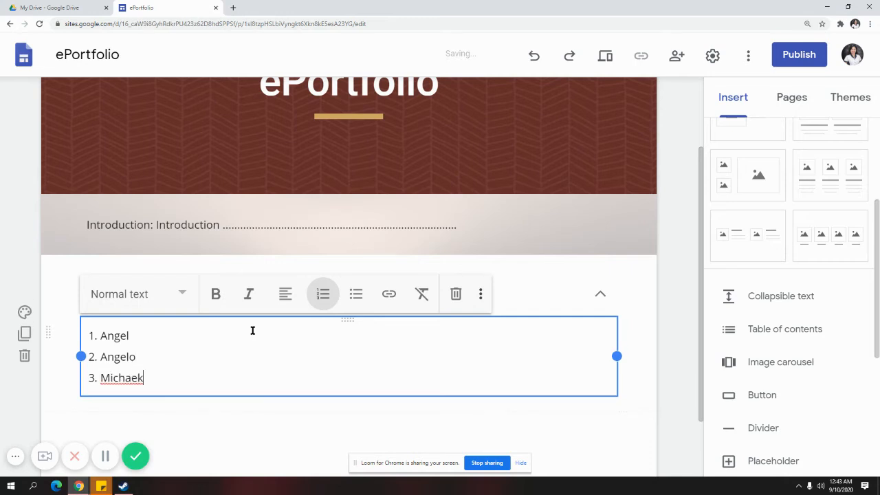
pyautogui.write('Michael')
pyautogui.press('Return')
pyautogui.write('Sheila')
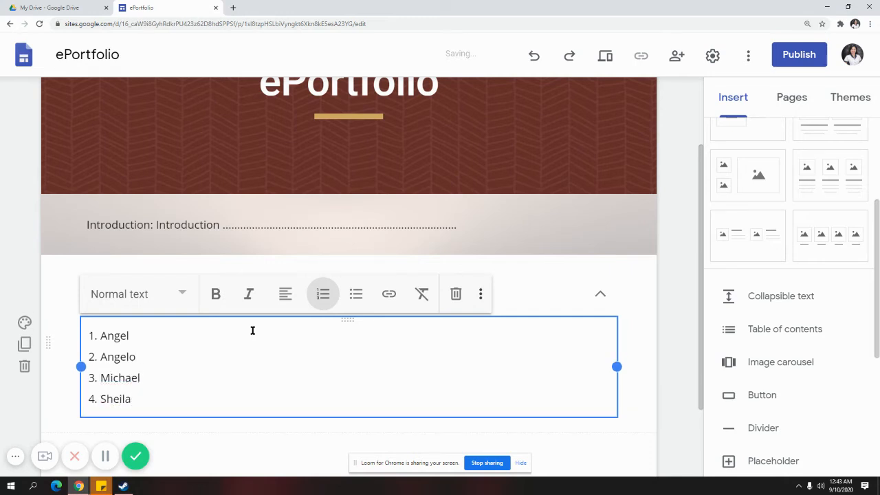
pyautogui.click(316, 451)
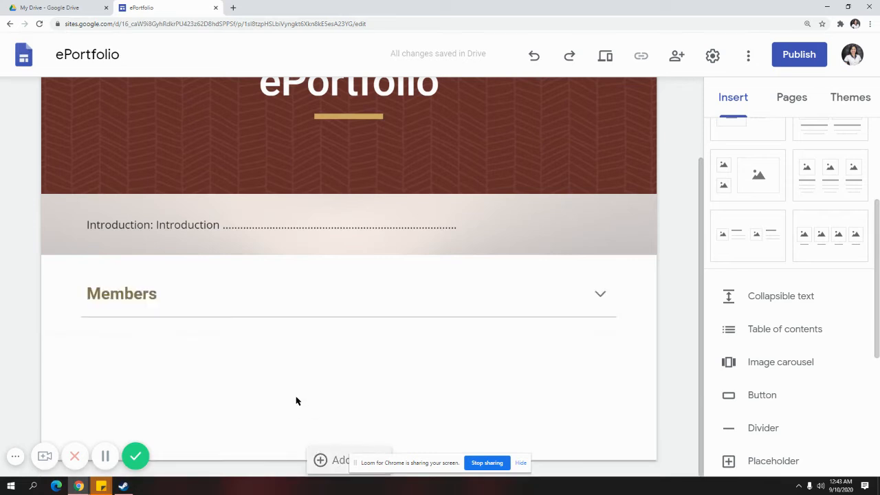
# Add a collapsible Content section with numbered items Lesson 1 - Activity 1 and Lesson 2 - Activity 2
pyautogui.click(776, 306)
pyautogui.click(296, 266)
pyautogui.write('C')
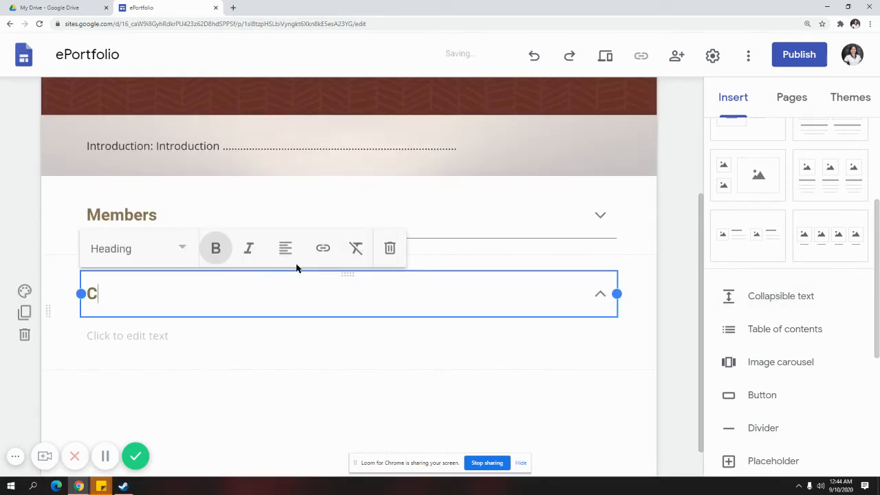
pyautogui.write('ontent')
pyautogui.click(293, 332)
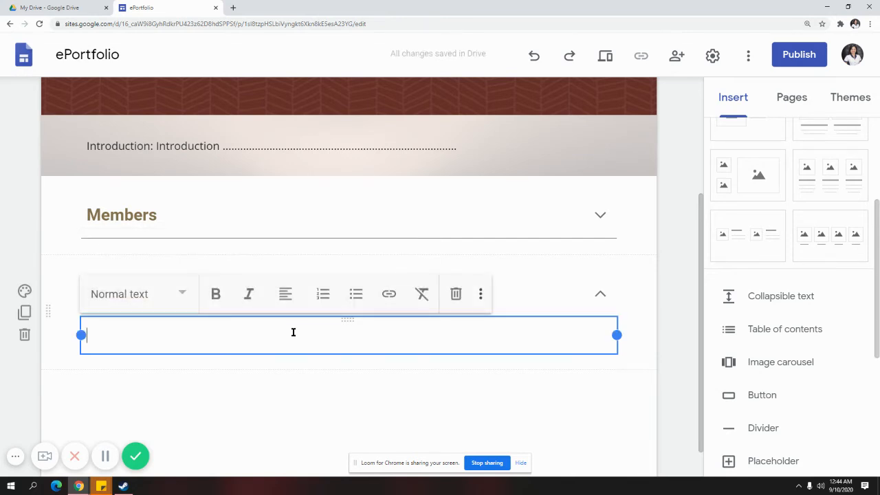
pyautogui.click(323, 296)
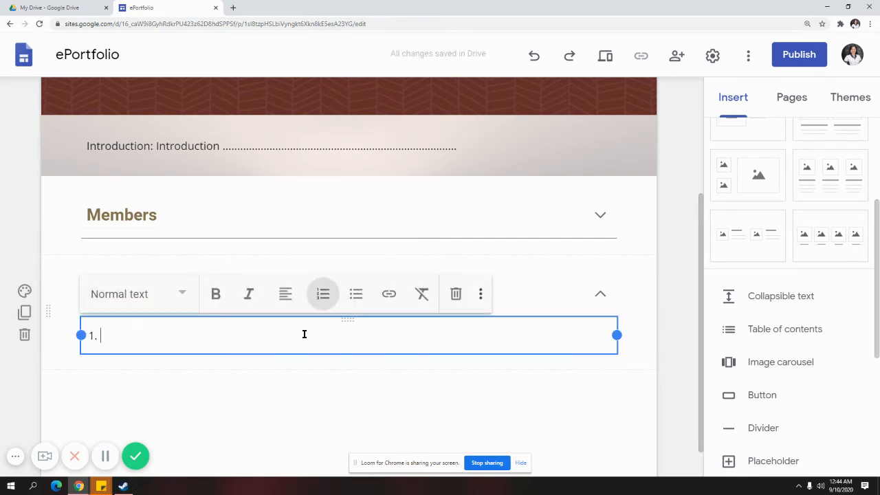
pyautogui.write('I')
pyautogui.write('e')
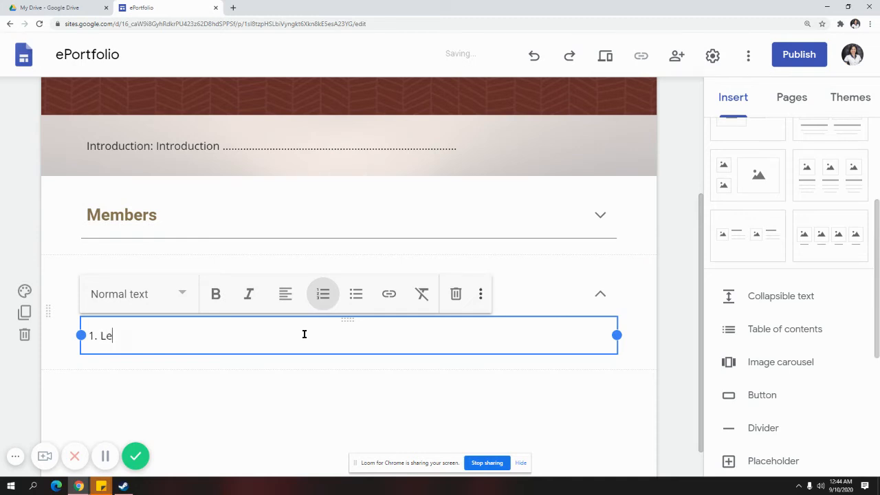
pyautogui.write('sson 1')
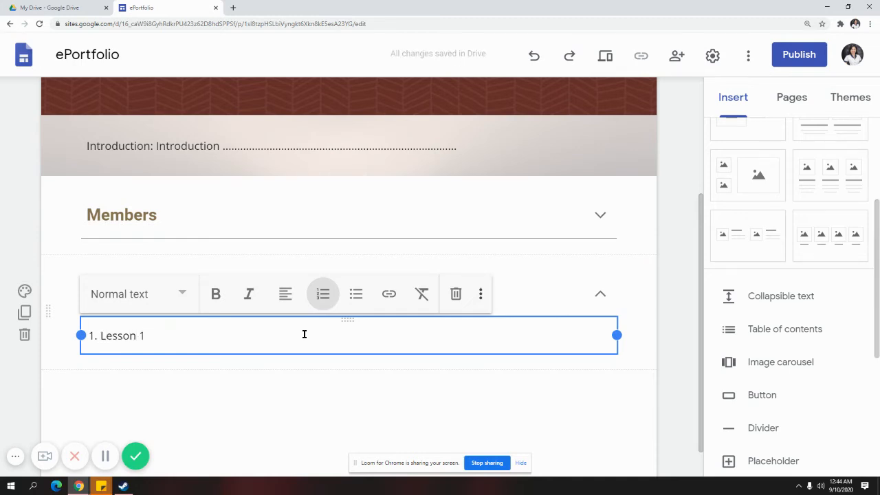
pyautogui.write(' -')
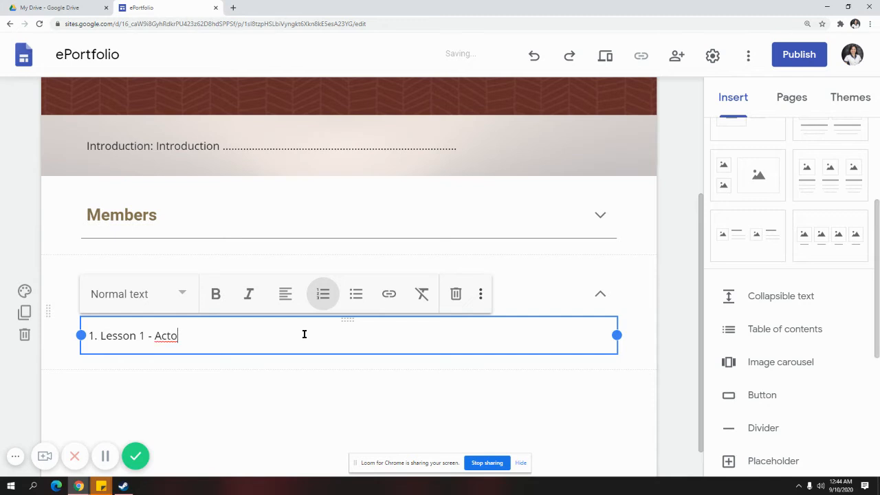
pyautogui.write(' Activity')
pyautogui.press('Return')
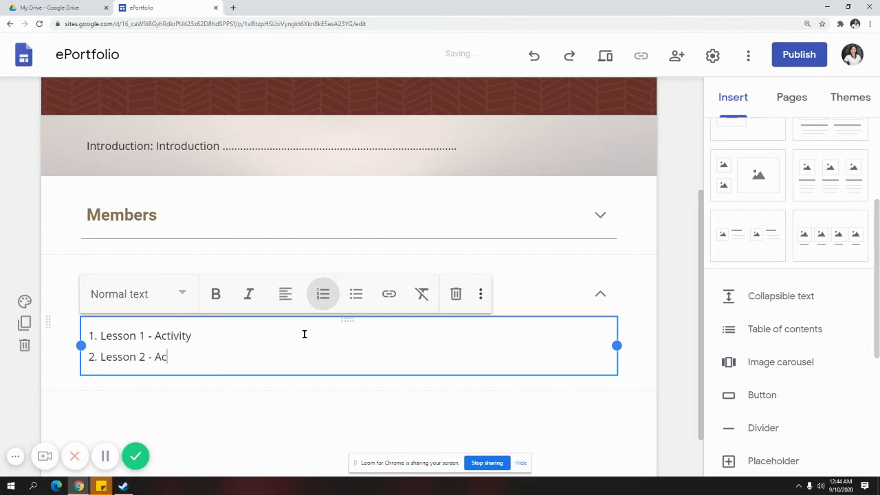
pyautogui.write('Lesson 2 - Activity 2')
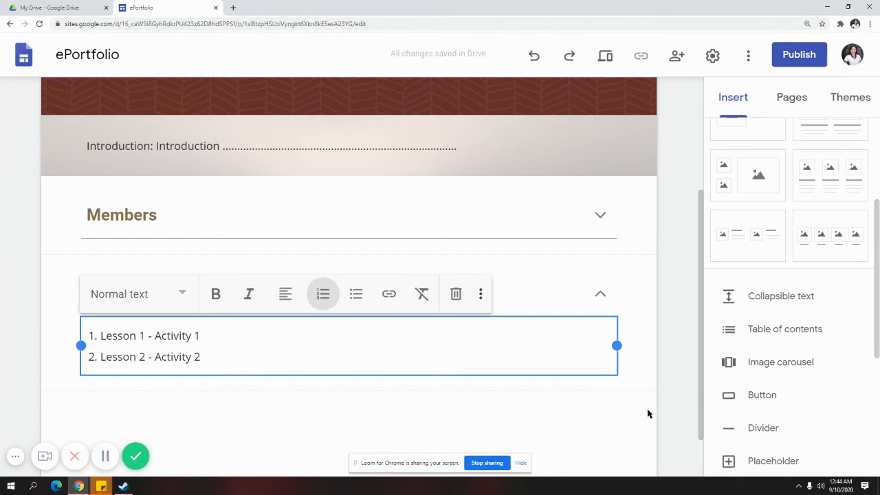
pyautogui.click(319, 228)
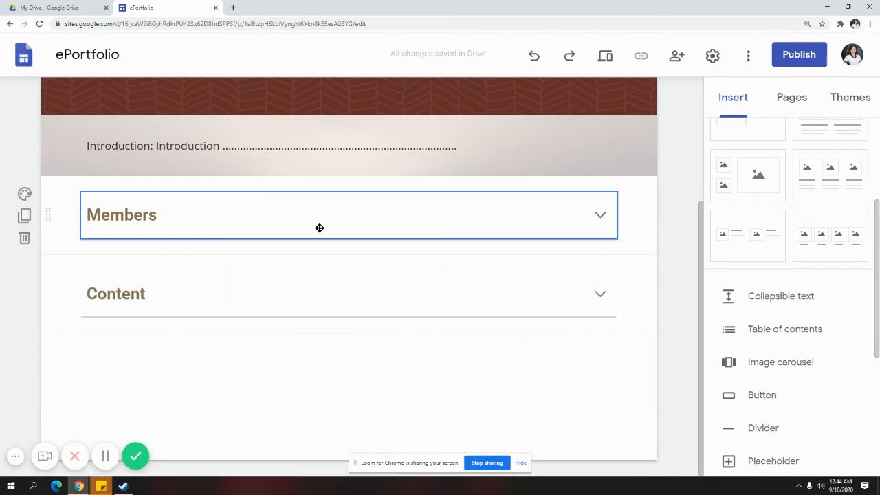
# Insert a third collapsible block below Content and title it References
pyautogui.click(797, 101)
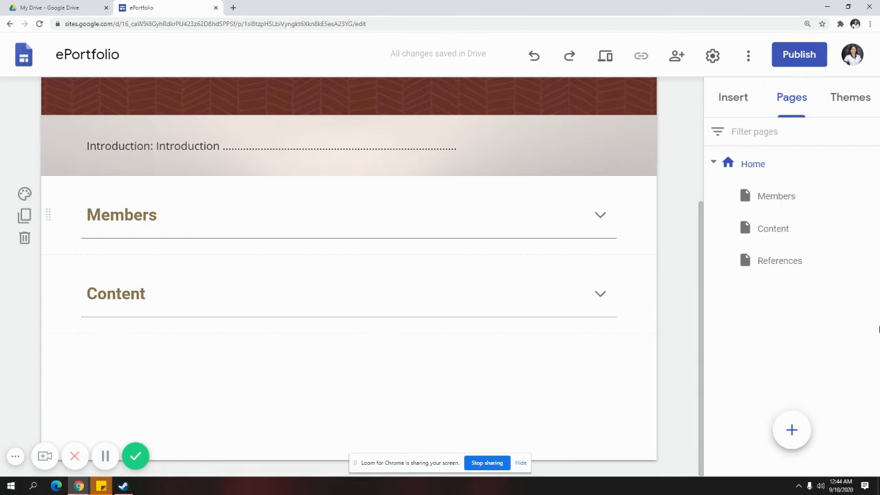
pyautogui.click(748, 102)
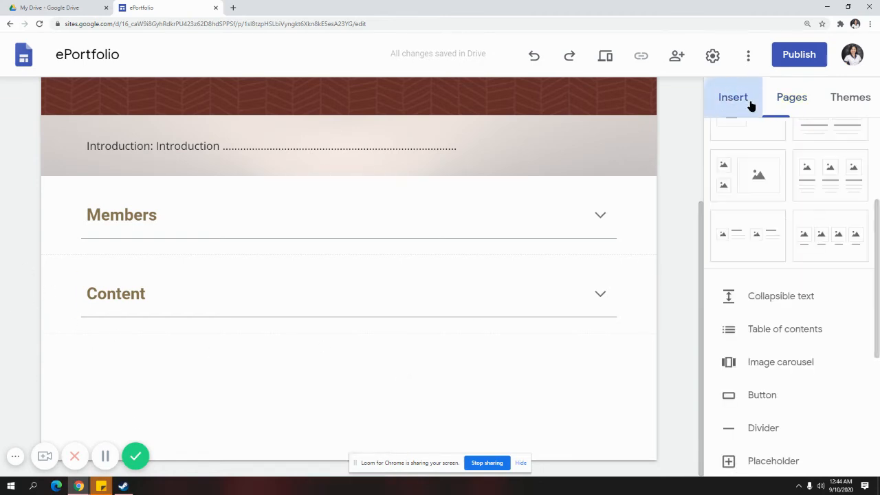
pyautogui.click(789, 298)
pyautogui.click(285, 268)
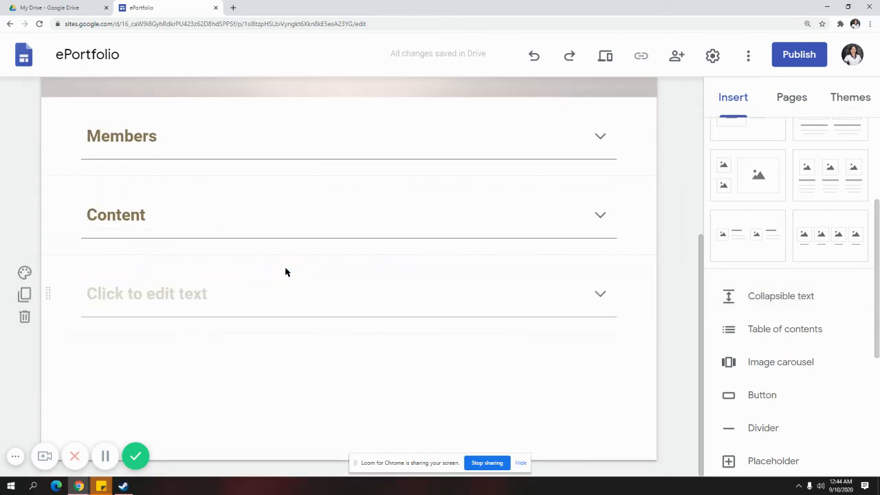
pyautogui.click(261, 300)
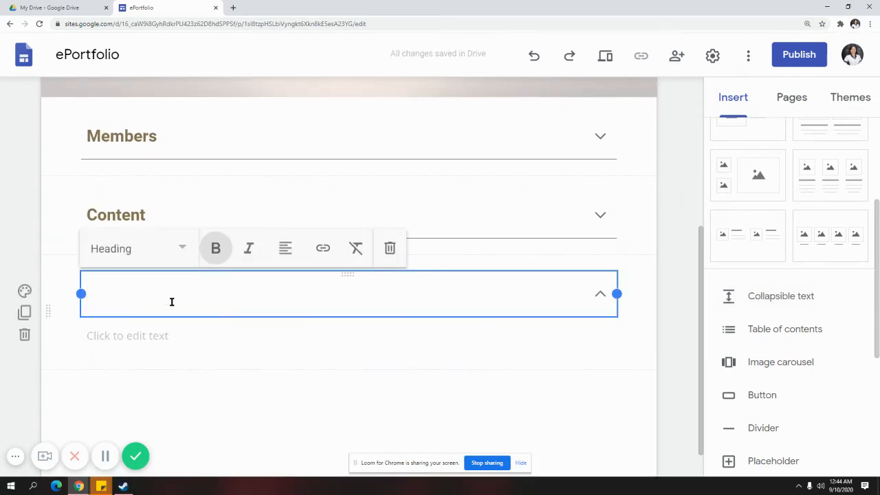
pyautogui.write('rE')
pyautogui.press('BackSpace')
pyautogui.press('BackSpace')
pyautogui.write('R')
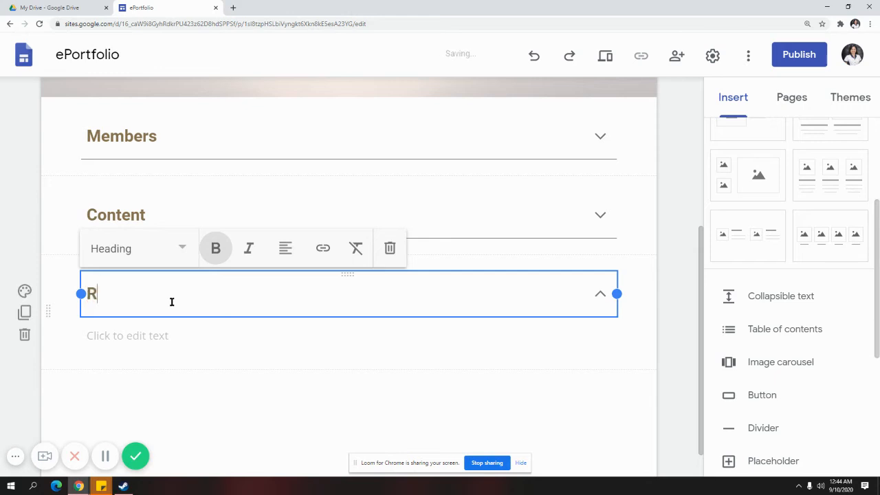
pyautogui.write('eference')
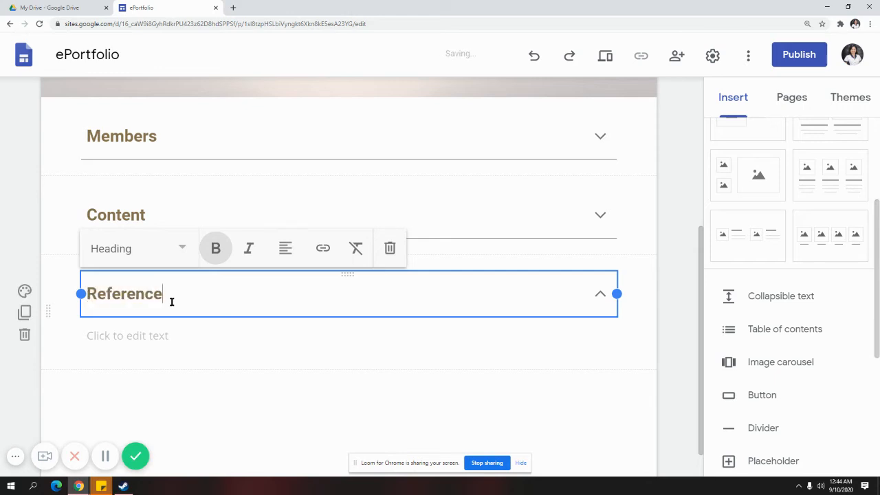
pyautogui.write('s')
# Fill the References body with placeholder text, fold the section, and scroll back up
pyautogui.click(189, 333)
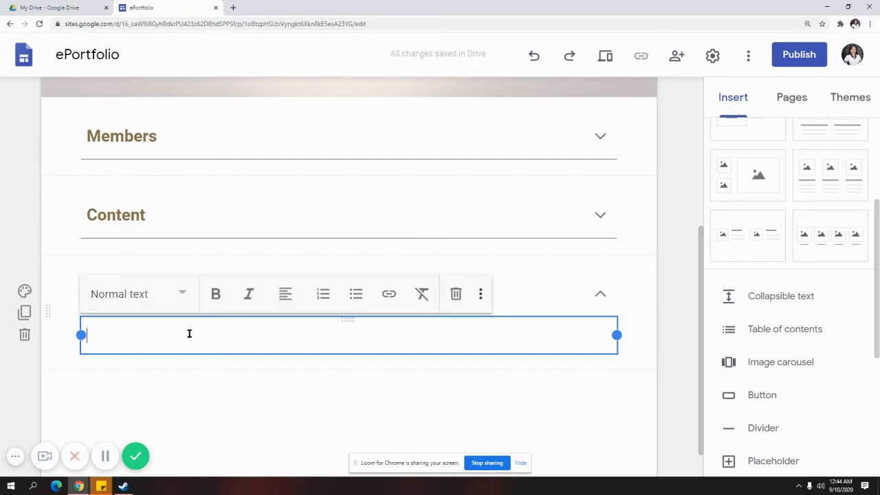
pyautogui.write('ndabfka')
pyautogui.click(230, 369)
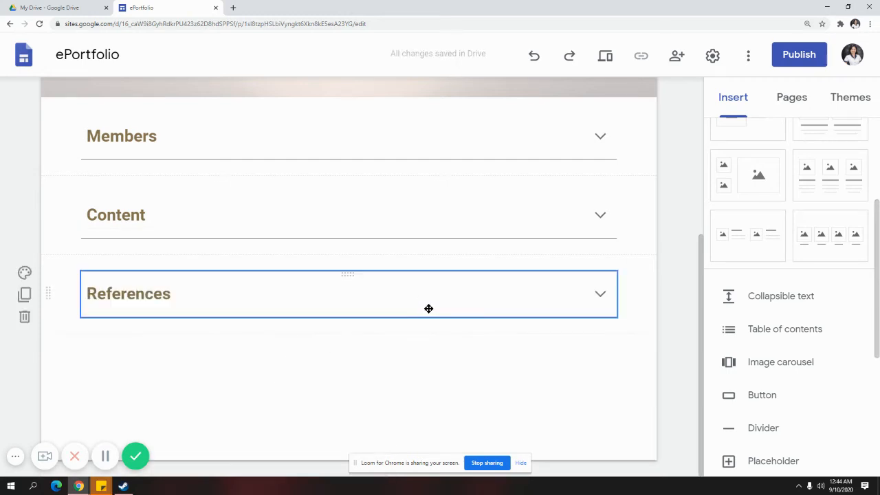
pyautogui.scroll(3, 421, 314)
pyautogui.scroll(-3, 420, 314)
pyautogui.scroll(4, 419, 309)
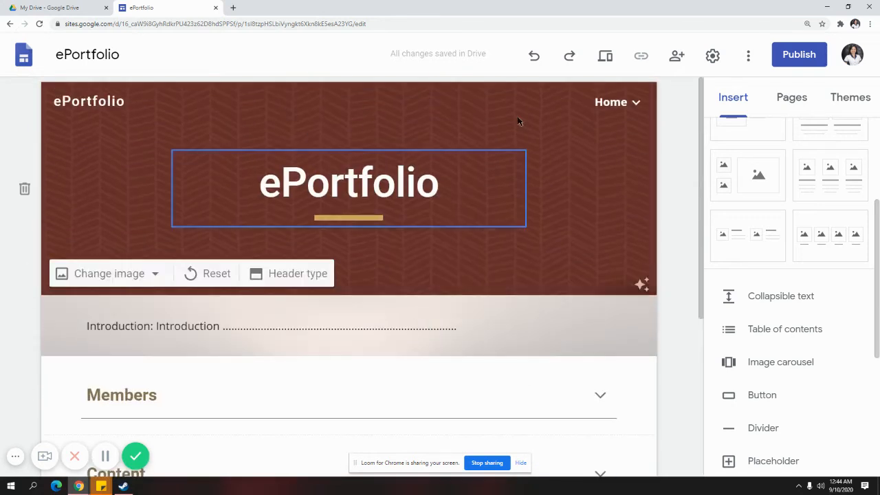
# Inspect the Pages list and Home navigation dropdown showing Members, Content and References nested under Home
pyautogui.click(776, 103)
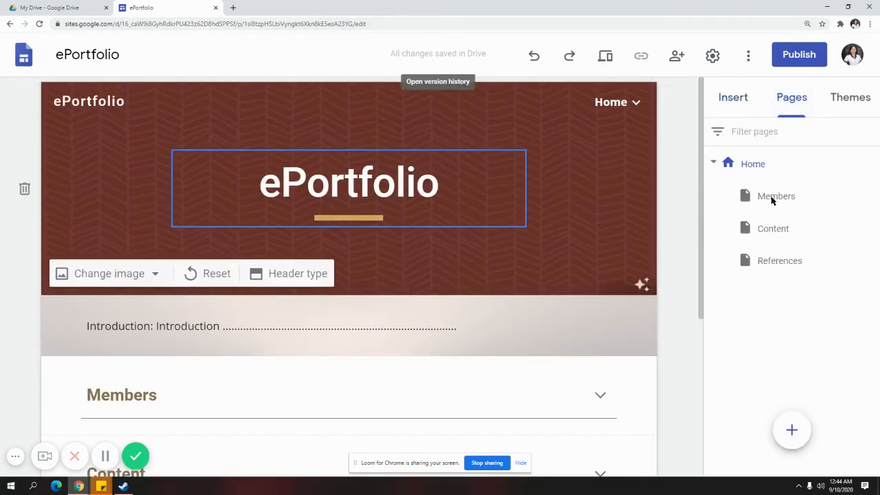
pyautogui.click(636, 106)
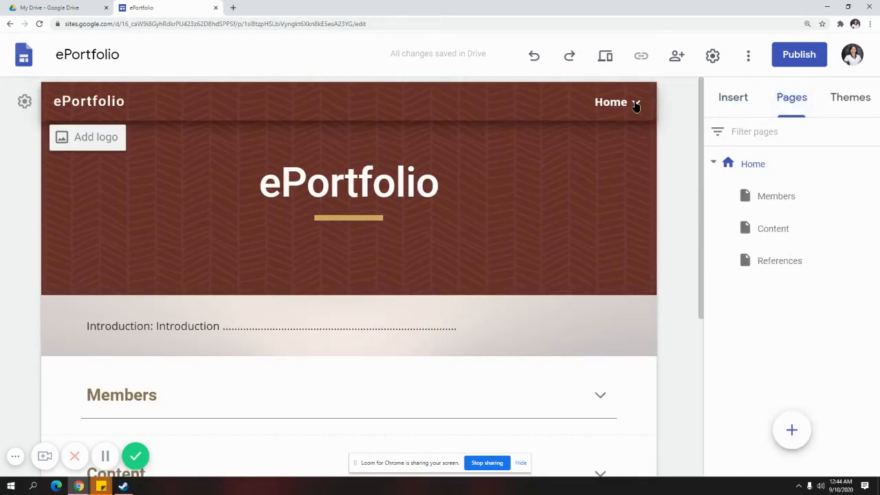
pyautogui.click(635, 107)
pyautogui.moveTo(728, 198); pyautogui.dragTo(749, 194)
pyautogui.click(741, 101)
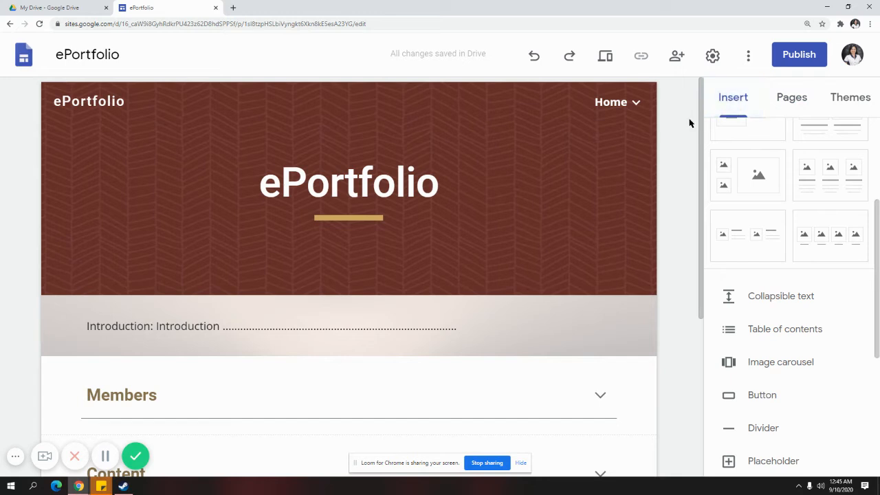
pyautogui.click(639, 104)
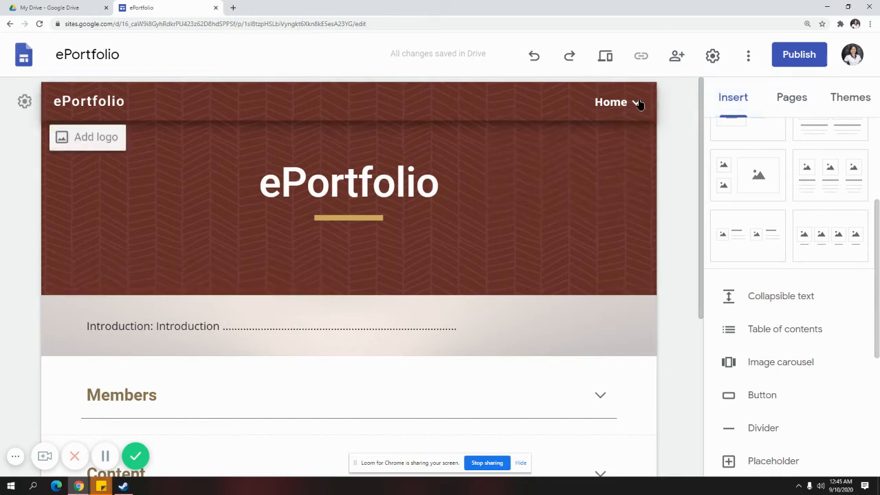
pyautogui.click(639, 103)
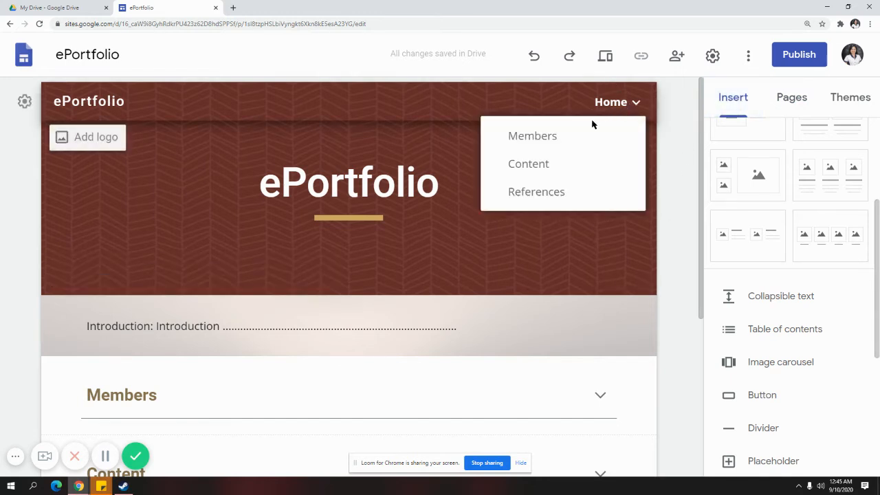
pyautogui.click(634, 107)
pyautogui.click(635, 106)
pyautogui.click(813, 103)
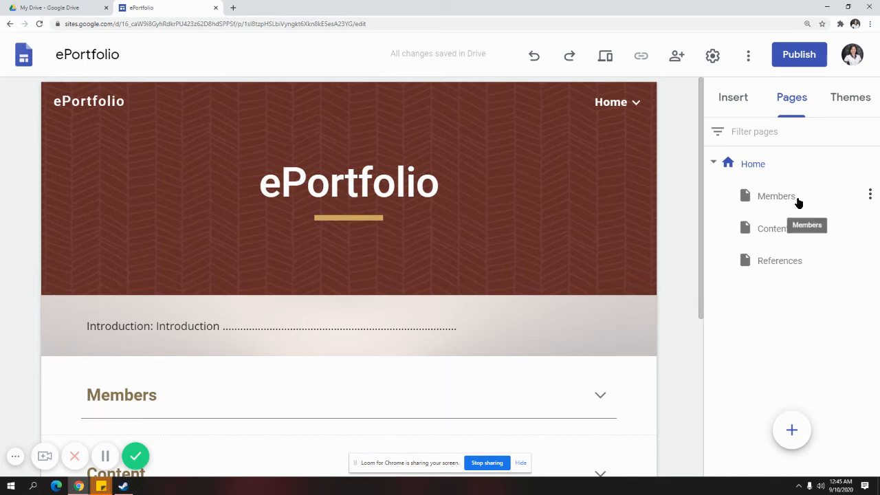
# Drag the subpages under Home into the order References, Members, Content, then open Home
pyautogui.click(797, 199)
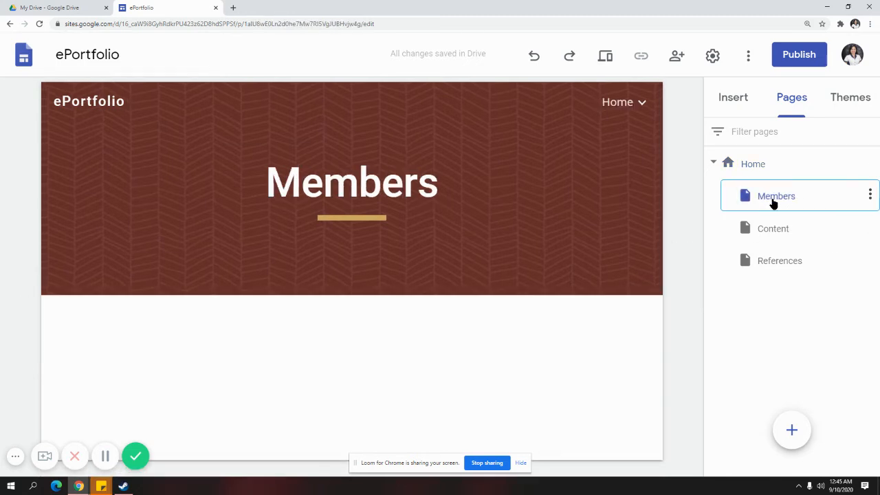
pyautogui.moveTo(742, 200); pyautogui.dragTo(713, 183)
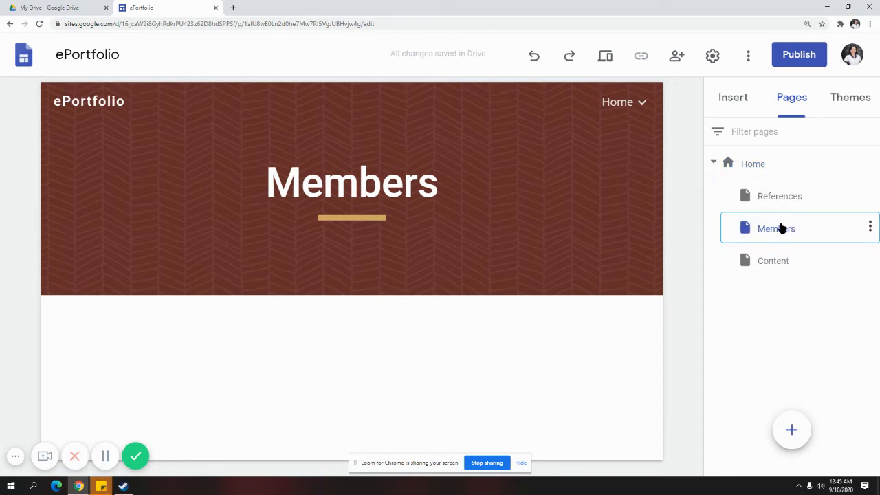
pyautogui.moveTo(782, 228); pyautogui.dragTo(717, 182)
pyautogui.moveTo(773, 270); pyautogui.dragTo(710, 164)
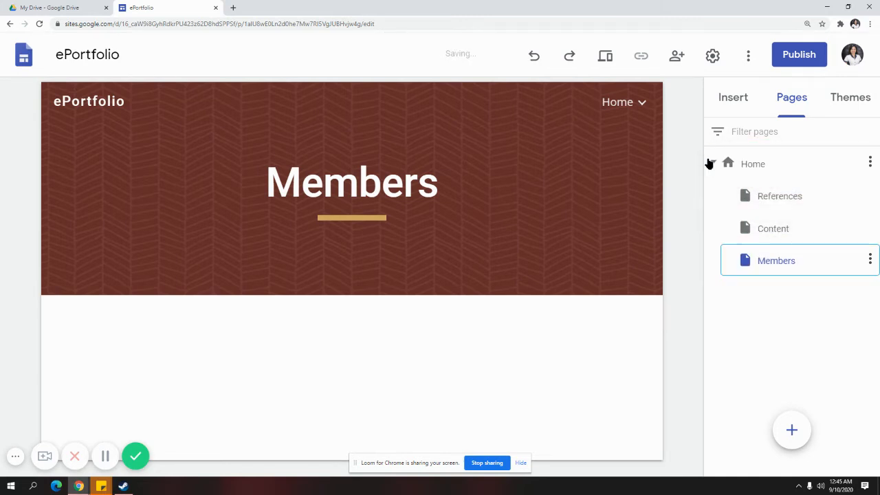
pyautogui.moveTo(799, 265); pyautogui.dragTo(703, 188)
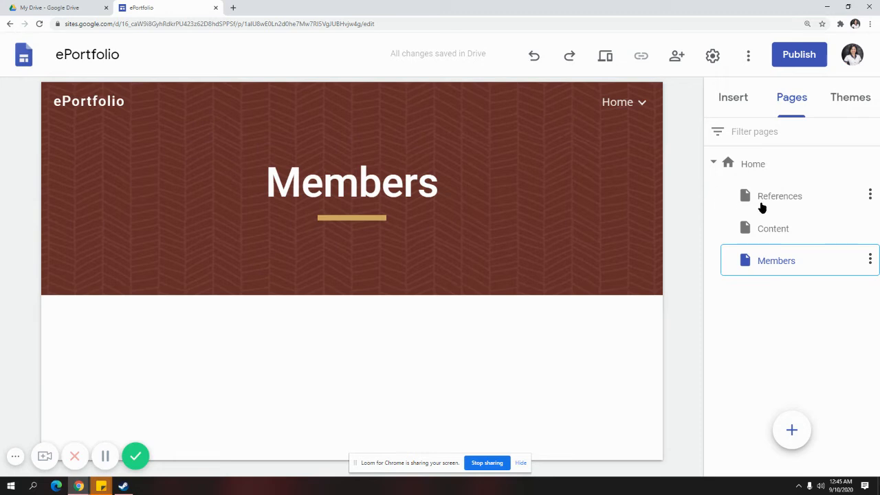
pyautogui.moveTo(761, 207)
pyautogui.mouseDown()
pyautogui.moveTo(718, 193)
pyautogui.moveTo(756, 199)
pyautogui.mouseUp()
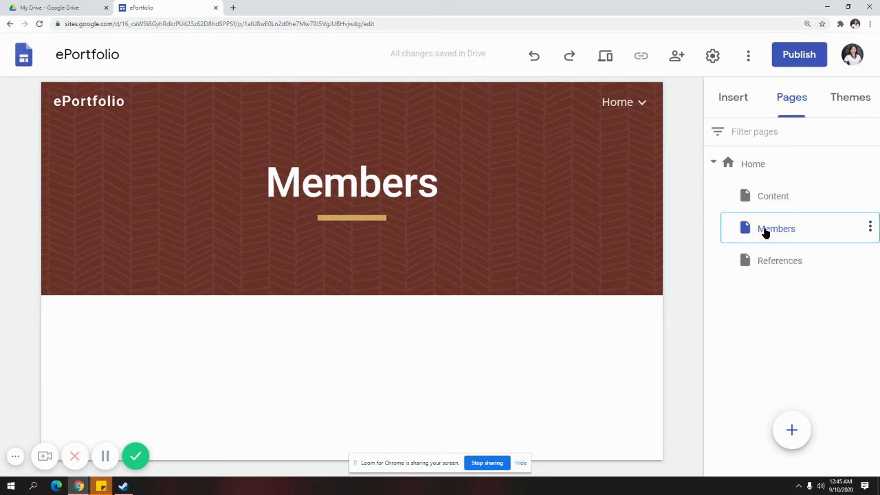
pyautogui.moveTo(765, 232); pyautogui.dragTo(742, 165)
pyautogui.click(742, 165)
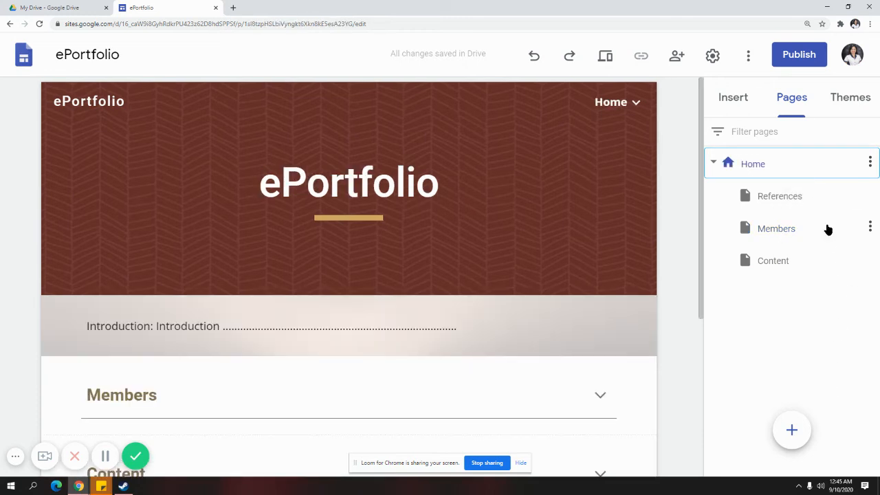
# Delete the References, Members and Content subpages, leaving Home as the only page
pyautogui.click(850, 195)
pyautogui.click(870, 195)
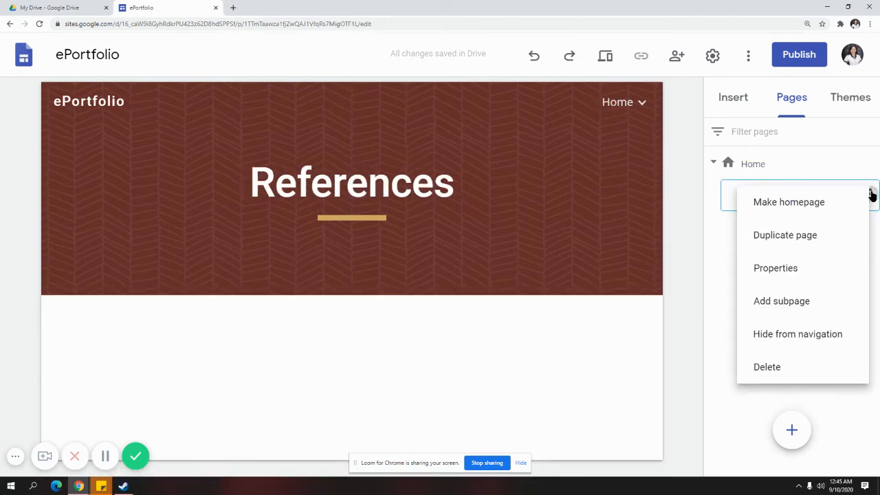
pyautogui.click(804, 368)
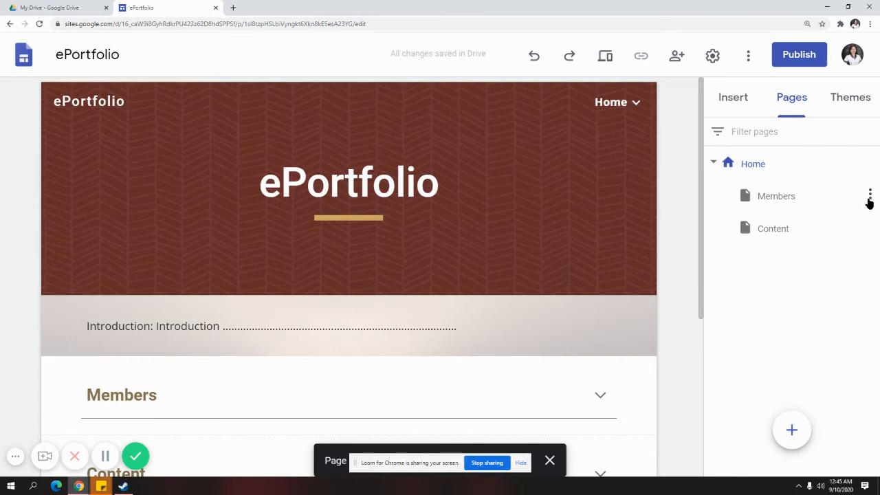
pyautogui.click(869, 195)
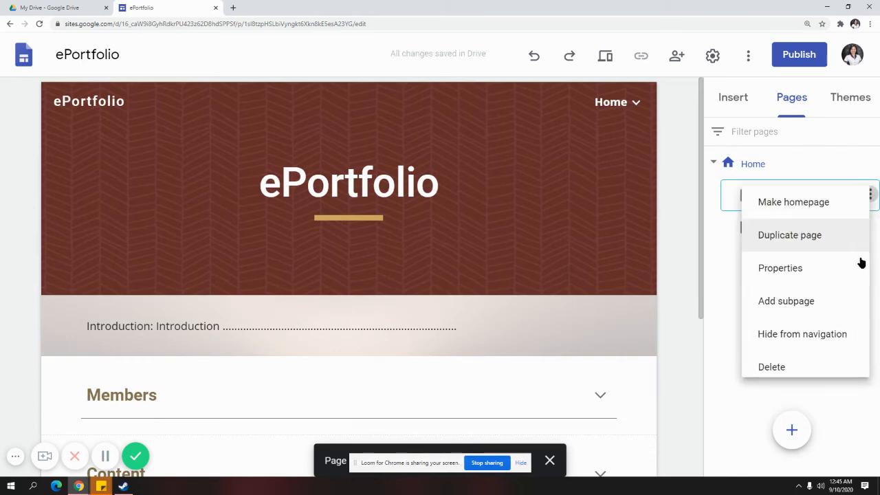
pyautogui.click(823, 365)
pyautogui.click(869, 195)
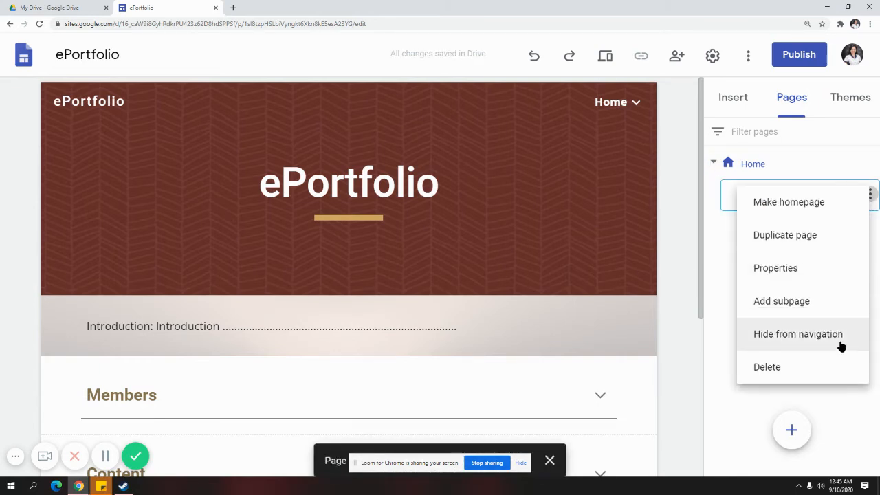
pyautogui.click(820, 364)
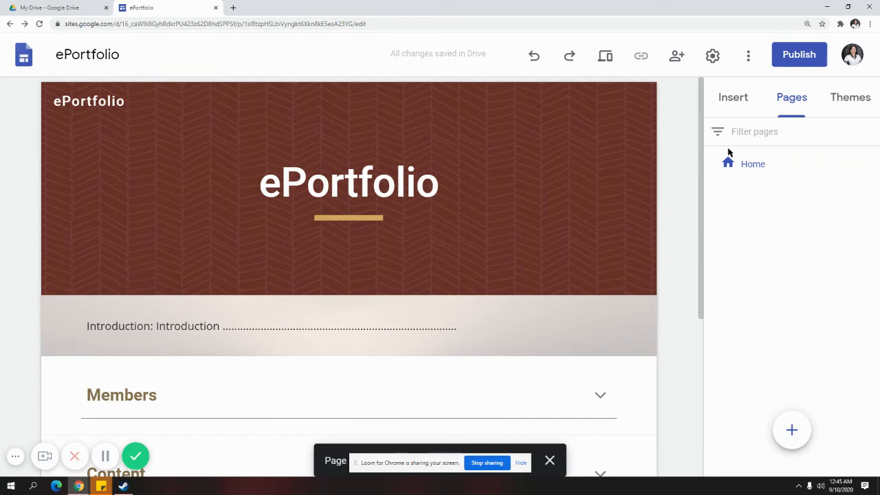
pyautogui.click(754, 165)
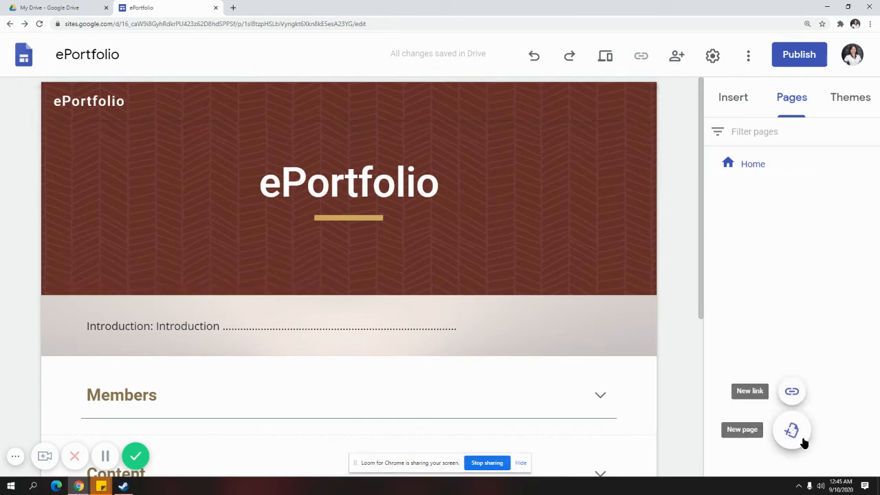
# Create top-level Members, Content and References pages, ordered after Home as Members, Content, References
pyautogui.click(792, 431)
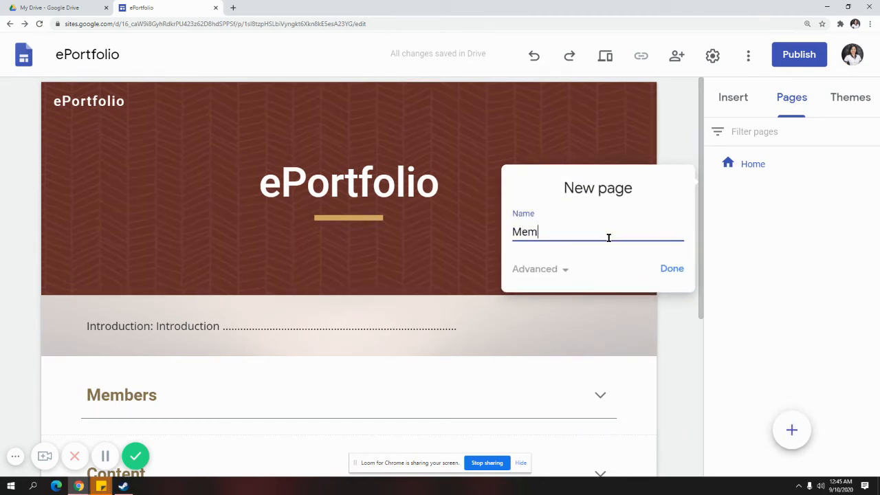
pyautogui.write('Members')
pyautogui.press('Return')
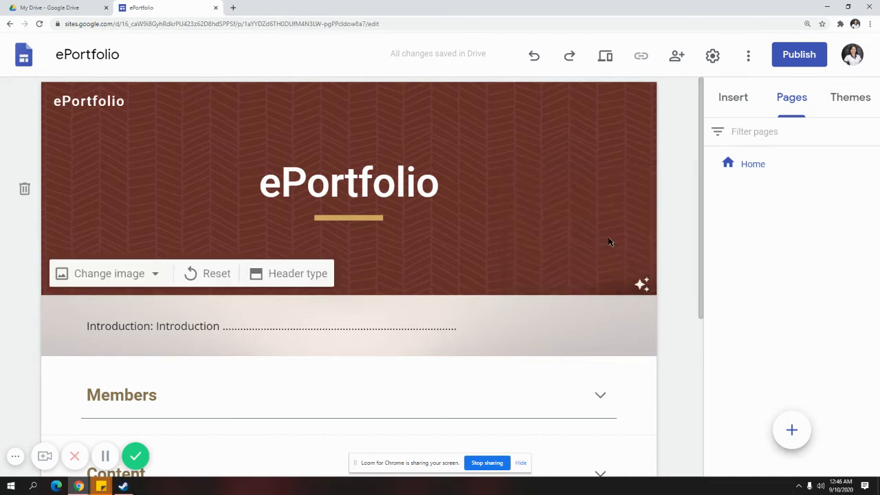
pyautogui.click(806, 440)
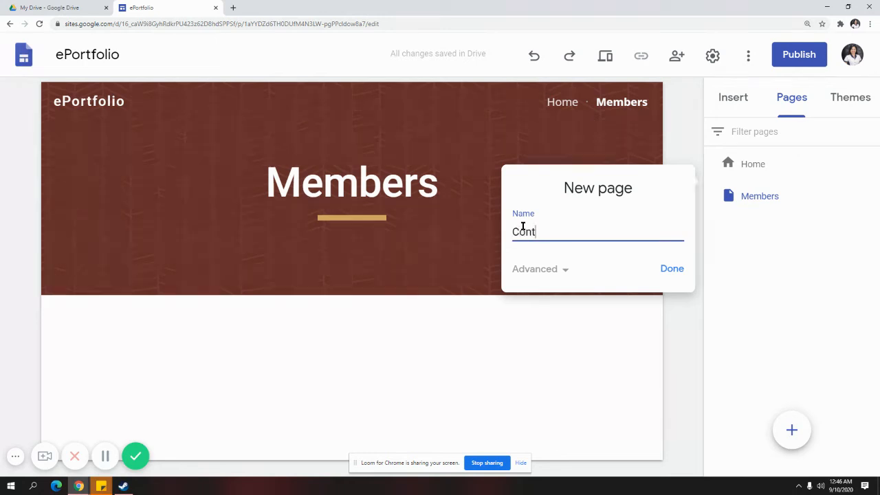
pyautogui.press('Return')
pyautogui.moveTo(802, 450)
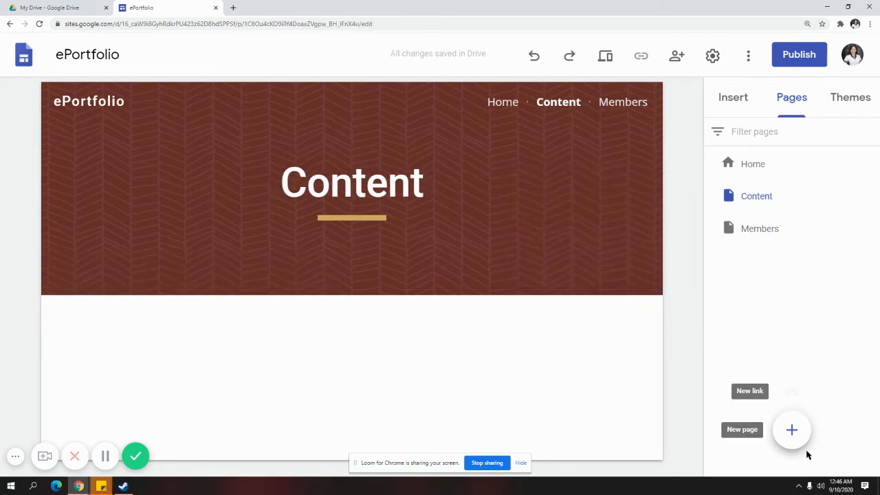
pyautogui.click(793, 431)
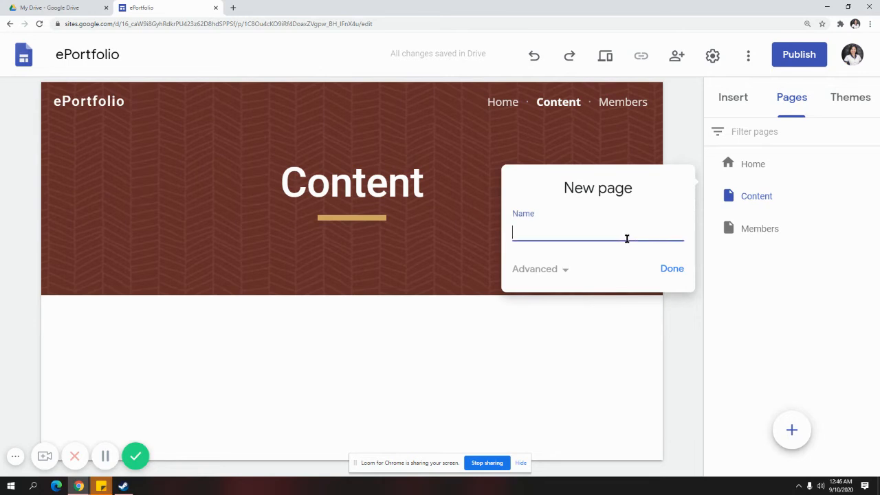
pyautogui.write('References')
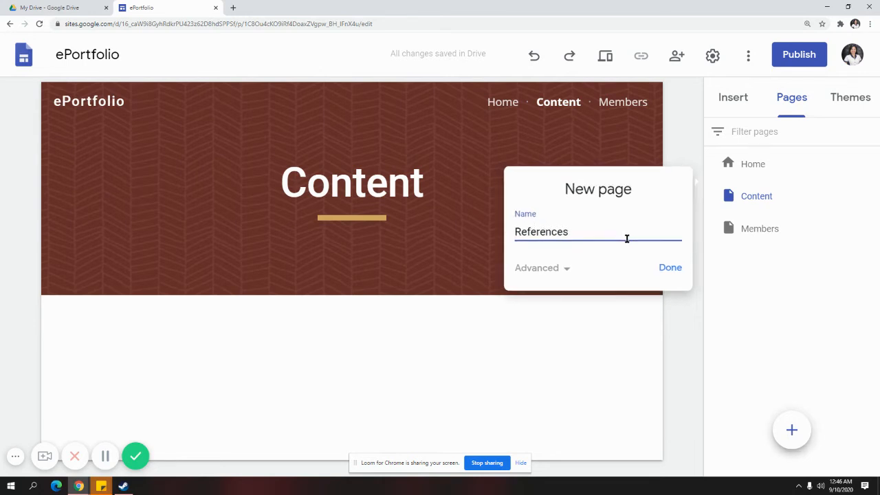
pyautogui.press('Return')
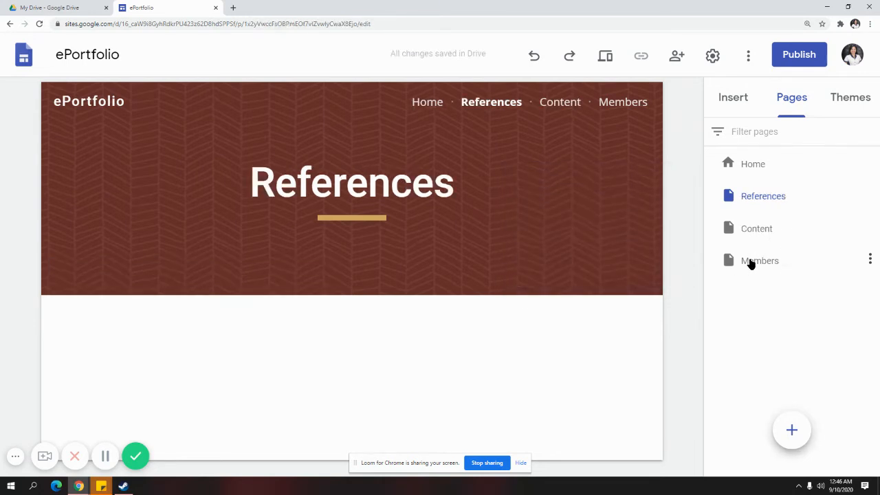
pyautogui.moveTo(749, 260); pyautogui.dragTo(716, 179)
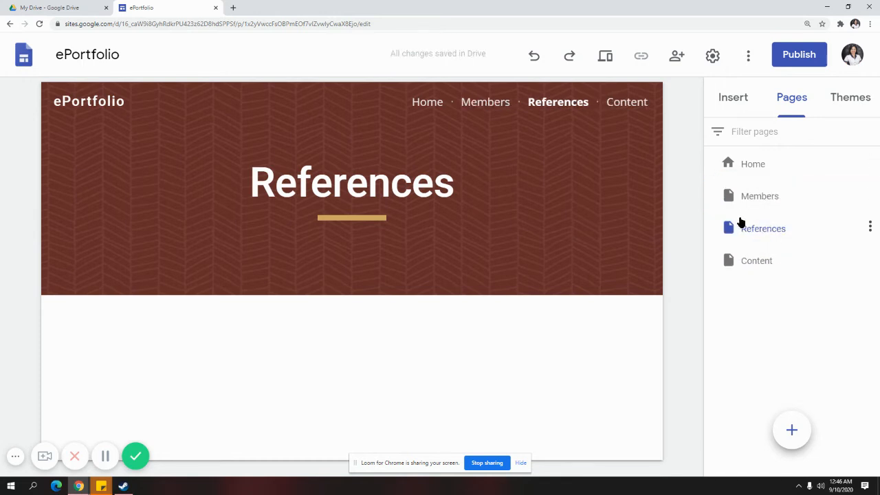
pyautogui.moveTo(749, 257); pyautogui.dragTo(740, 227)
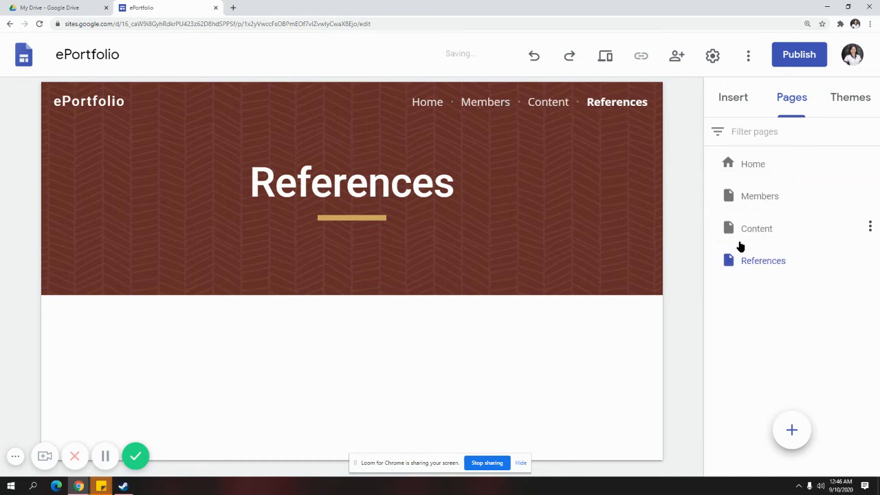
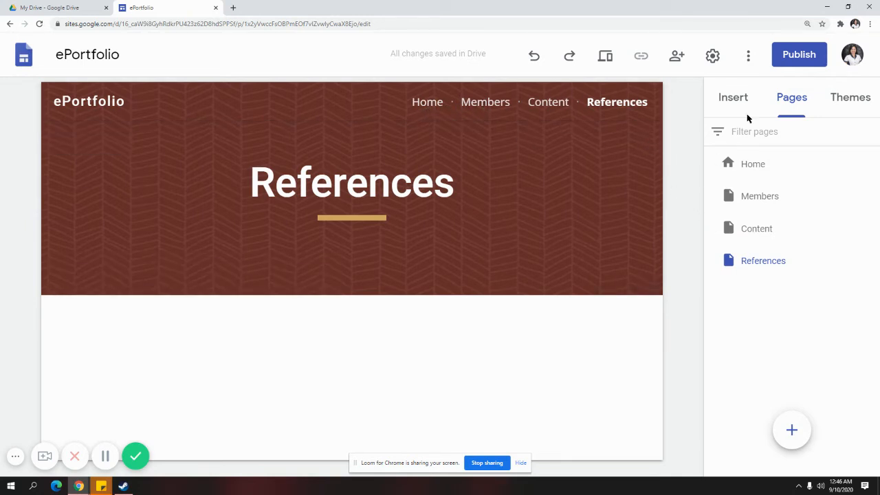
# Browse the Members, Content and References pages, then return to Home and scroll to its collapsible sections
pyautogui.click(759, 205)
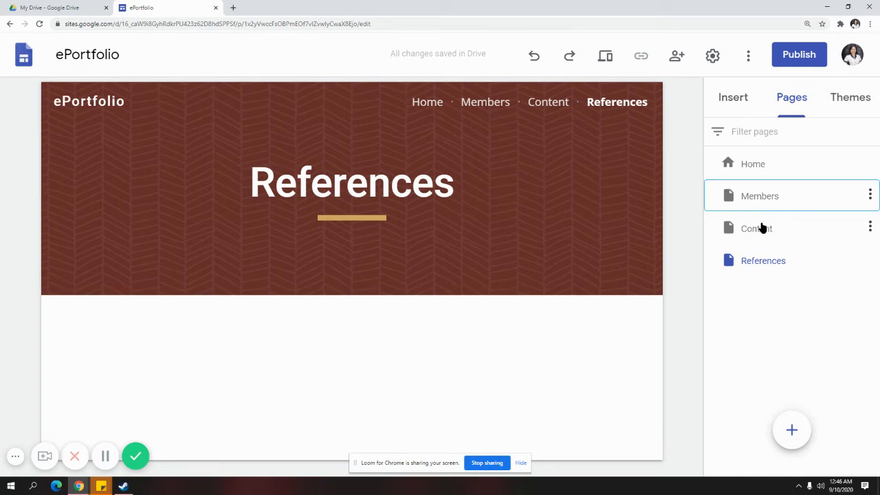
pyautogui.click(772, 230)
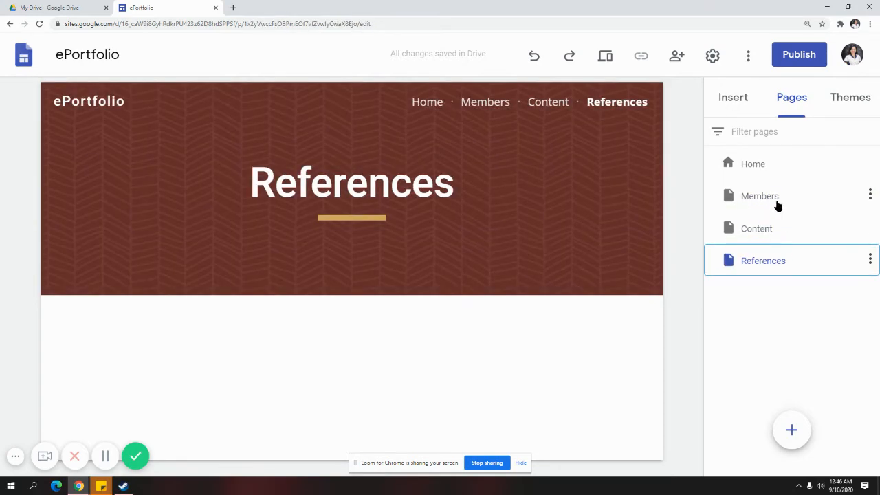
pyautogui.click(776, 203)
pyautogui.click(766, 236)
pyautogui.click(774, 257)
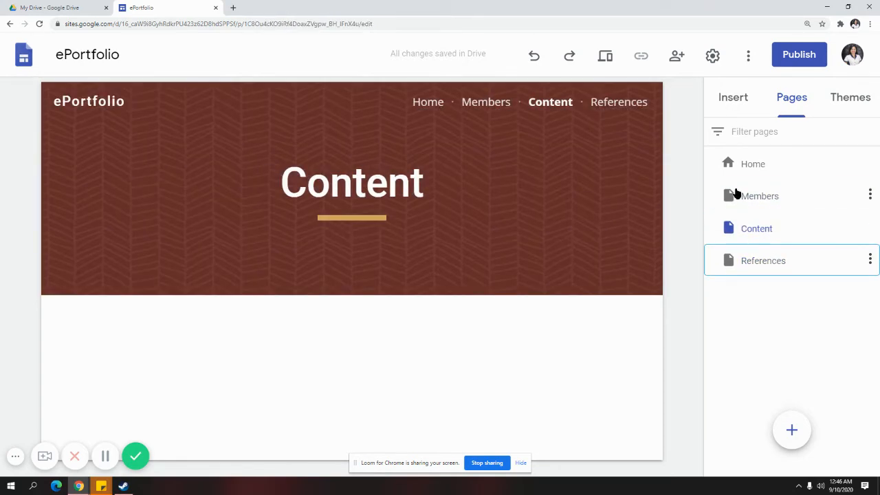
pyautogui.click(734, 98)
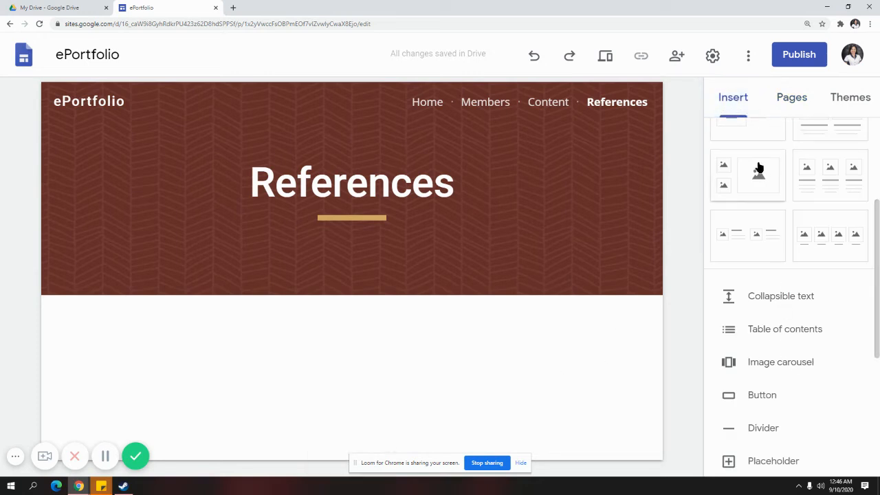
pyautogui.scroll(2, 788, 435)
pyautogui.click(787, 100)
pyautogui.click(772, 166)
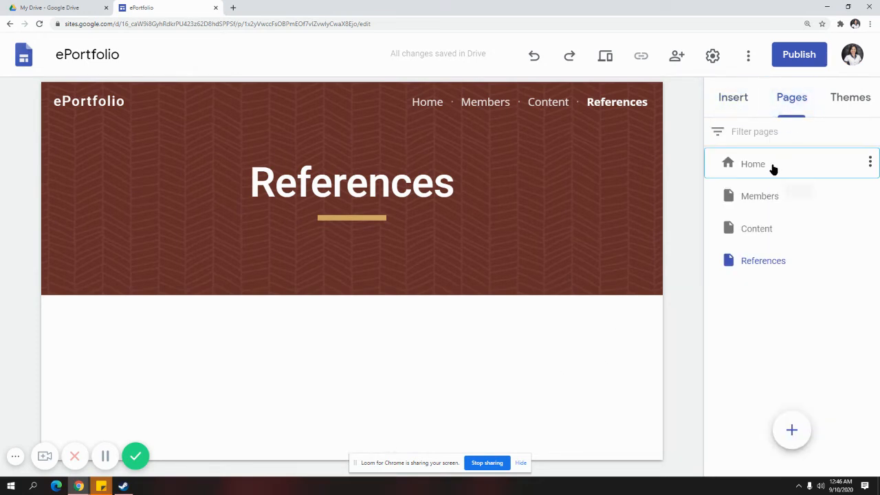
pyautogui.scroll(-4, 604, 358)
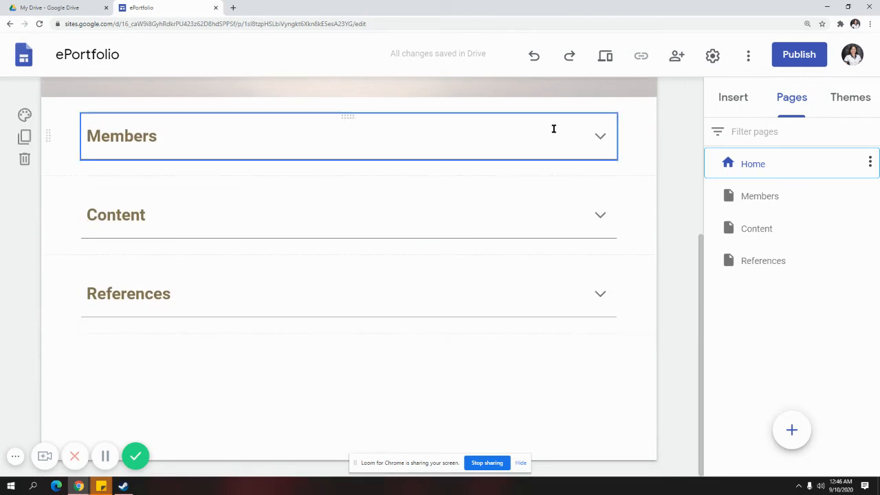
# Link the Members heading on the Home page to the Members page
pyautogui.click(147, 127)
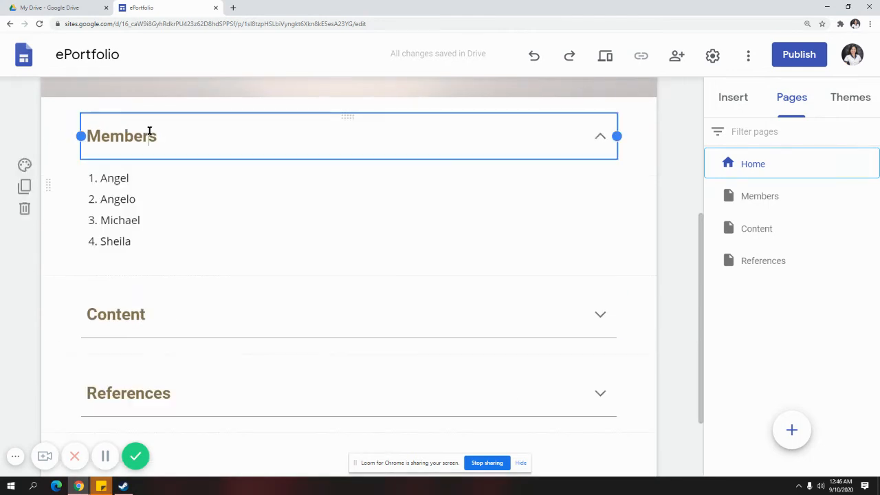
pyautogui.click(159, 180)
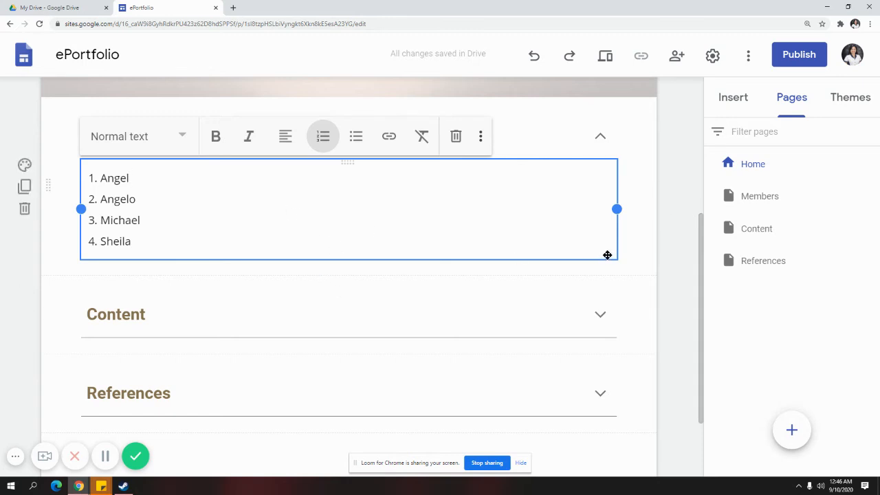
pyautogui.click(654, 241)
pyautogui.click(178, 145)
pyautogui.moveTo(179, 145); pyautogui.dragTo(69, 134)
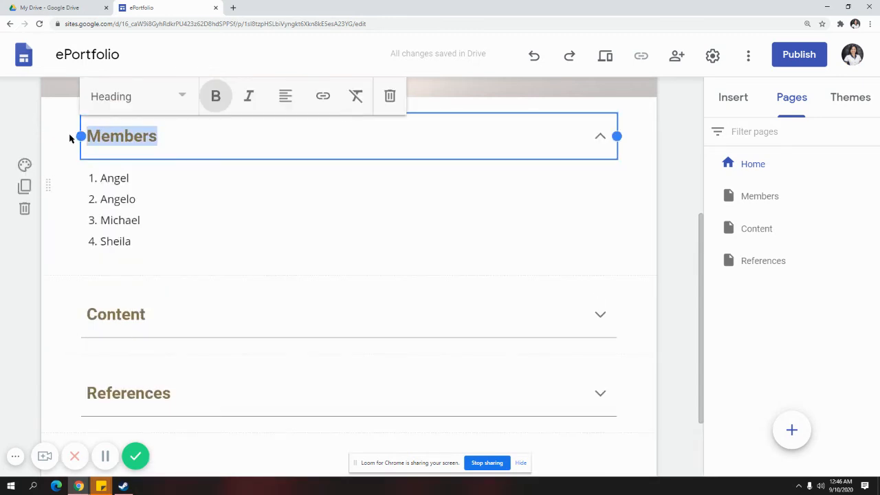
pyautogui.click(176, 191)
pyautogui.click(677, 254)
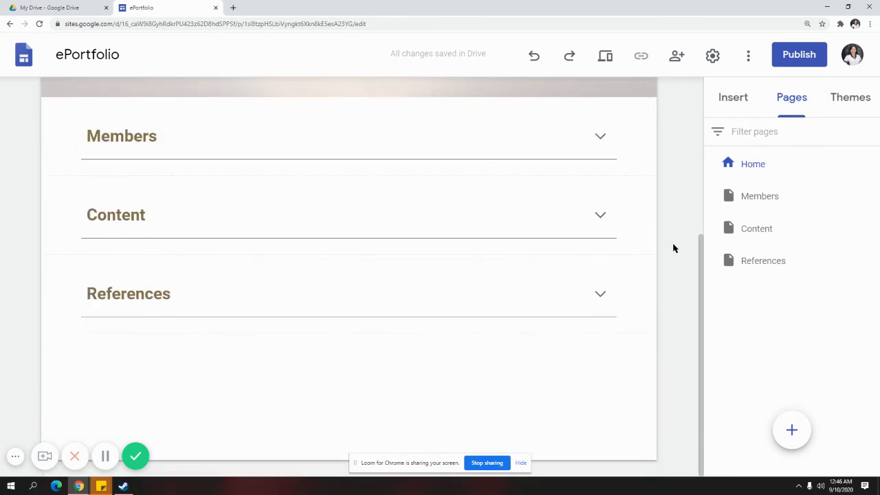
pyautogui.moveTo(237, 131); pyautogui.dragTo(86, 130)
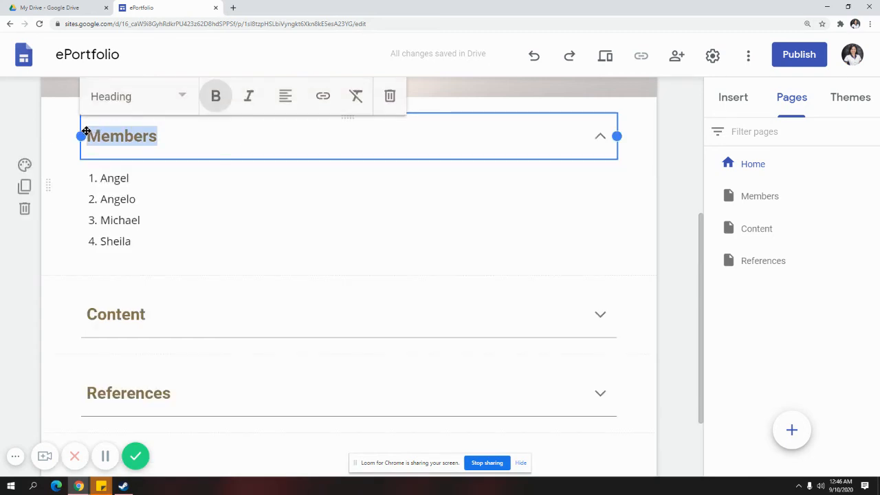
pyautogui.click(323, 97)
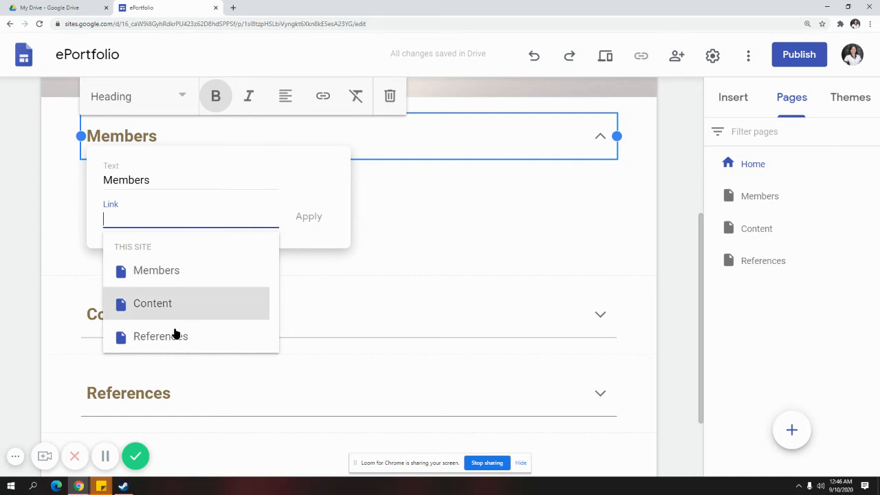
pyautogui.click(197, 272)
pyautogui.click(306, 219)
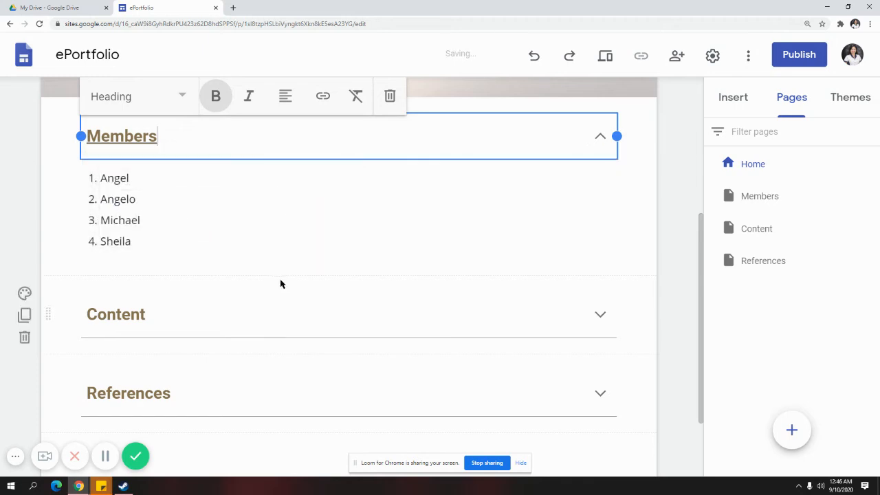
pyautogui.click(691, 276)
# Link the Content heading to the Content page
pyautogui.doubleClick(143, 215)
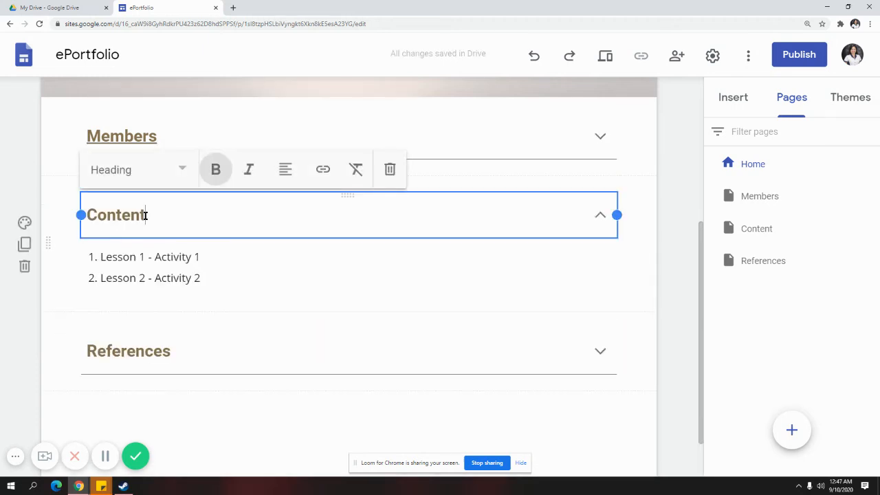
pyautogui.click(321, 171)
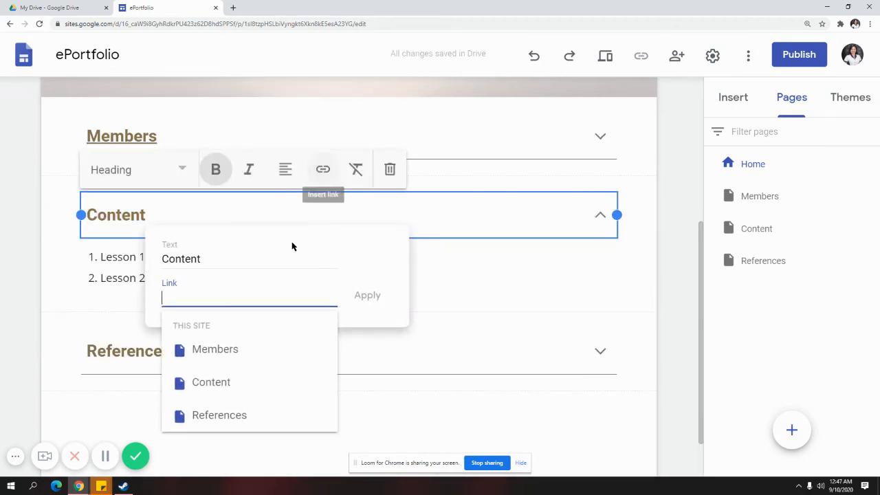
pyautogui.click(240, 380)
pyautogui.click(367, 297)
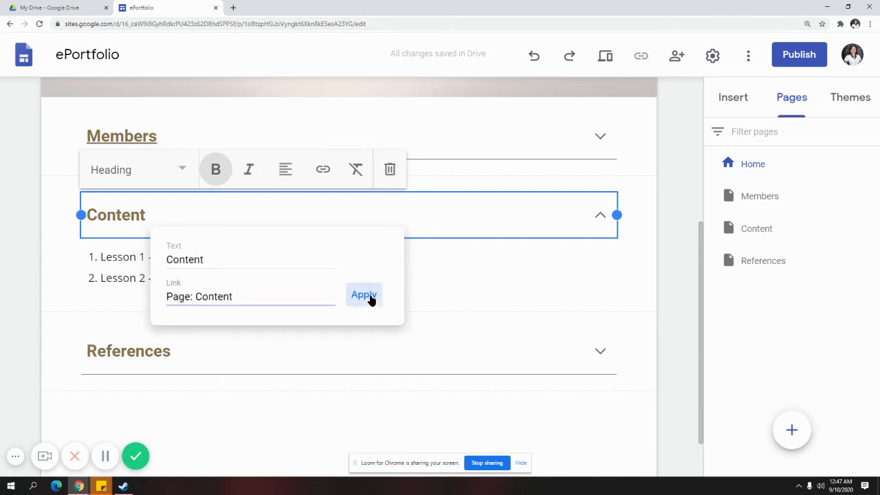
# Link the References heading to the References page
pyautogui.click(116, 350)
pyautogui.click(125, 329)
pyautogui.doubleClick(120, 302)
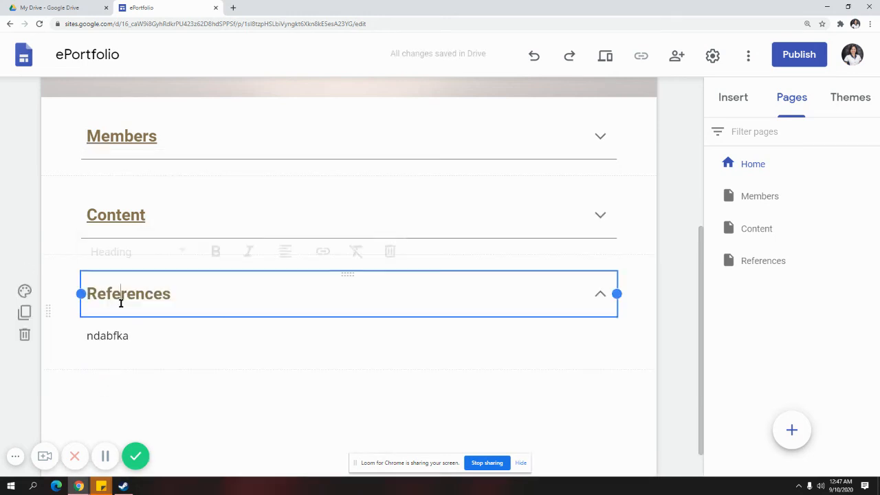
pyautogui.click(323, 249)
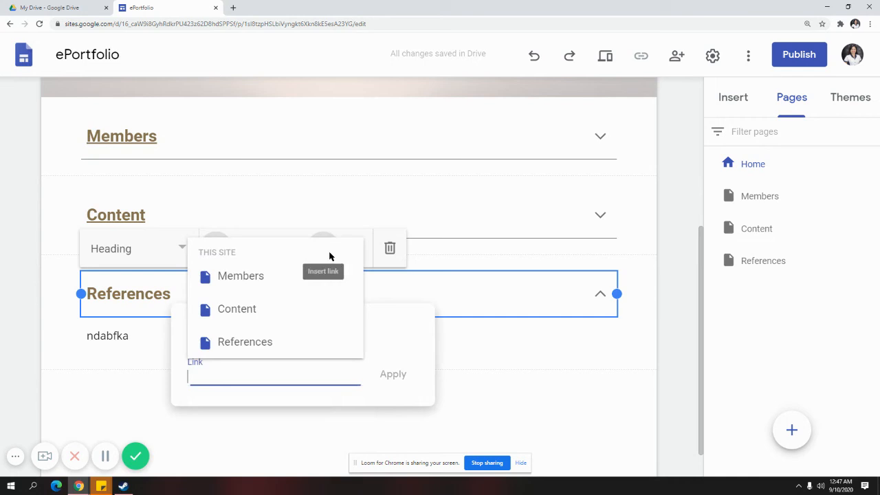
pyautogui.click(267, 348)
pyautogui.click(387, 372)
pyautogui.click(312, 393)
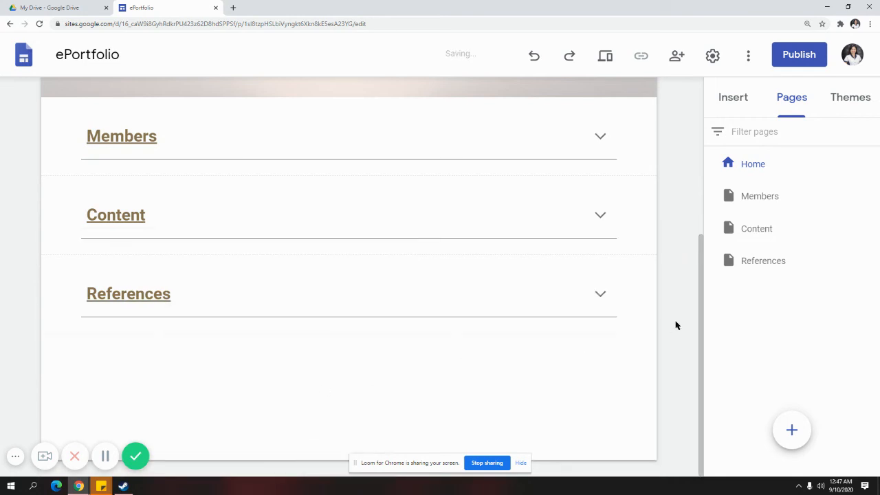
pyautogui.scroll(1, 708, 261)
pyautogui.scroll(3, 709, 237)
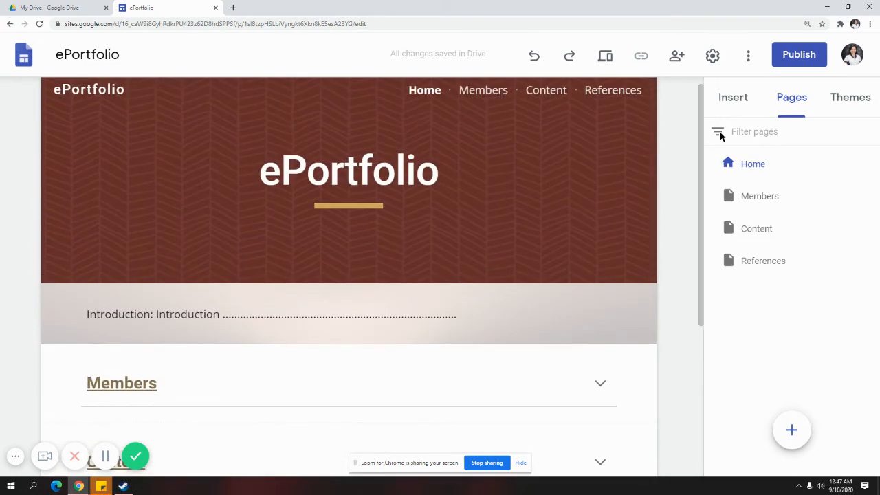
# Preview the site, follow the Members heading link to the Members page, then exit preview
pyautogui.click(599, 58)
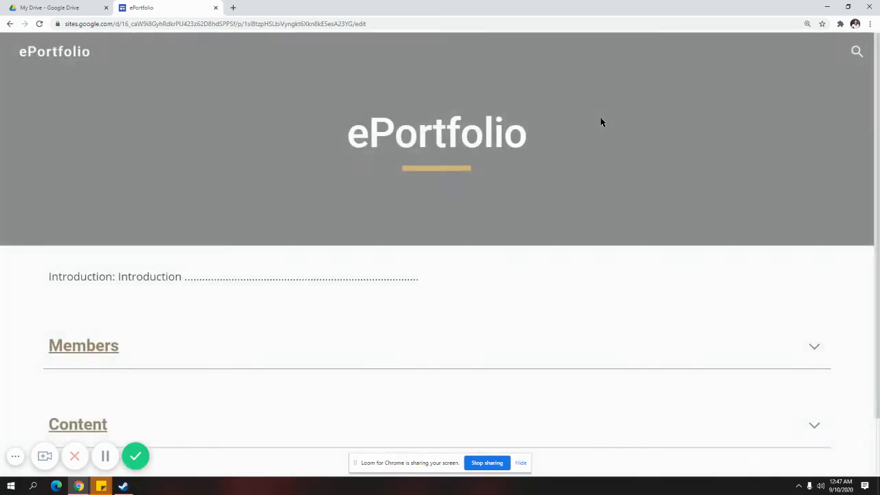
pyautogui.scroll(-1, 501, 314)
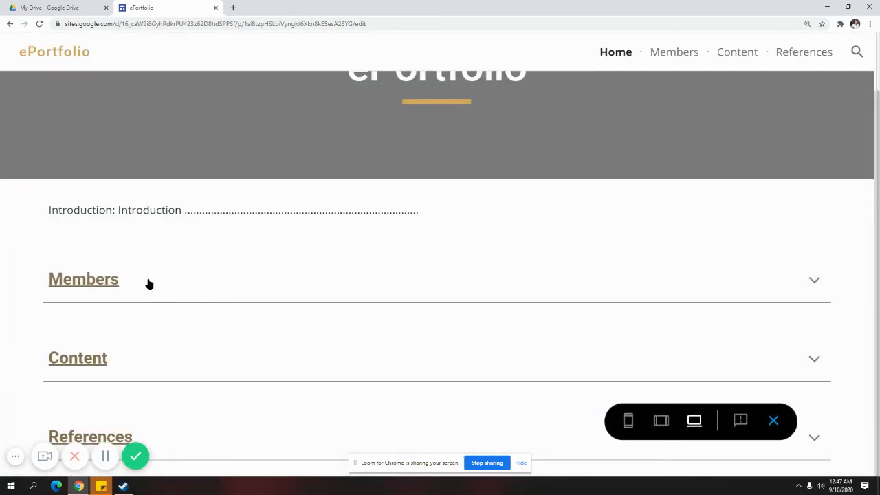
pyautogui.click(134, 283)
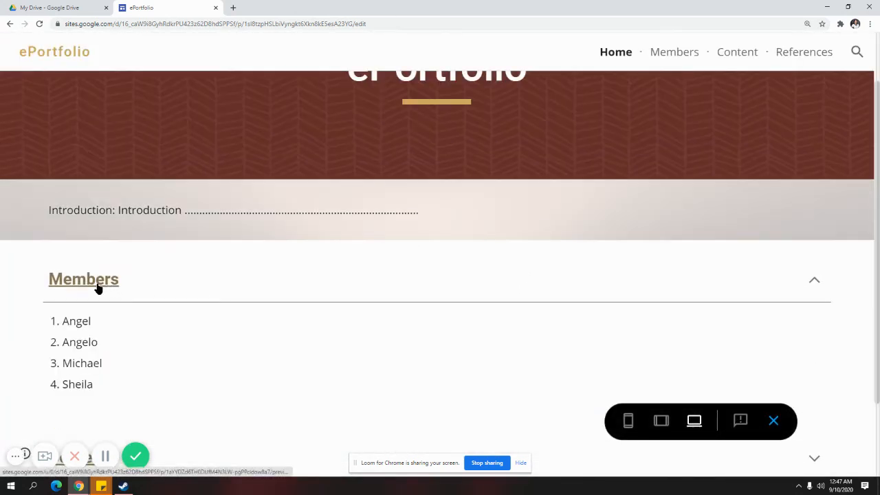
pyautogui.click(96, 289)
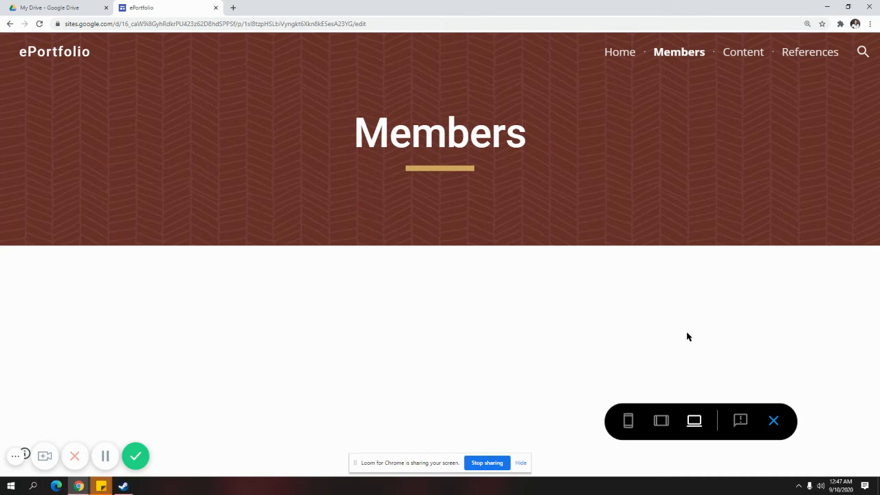
pyautogui.click(773, 420)
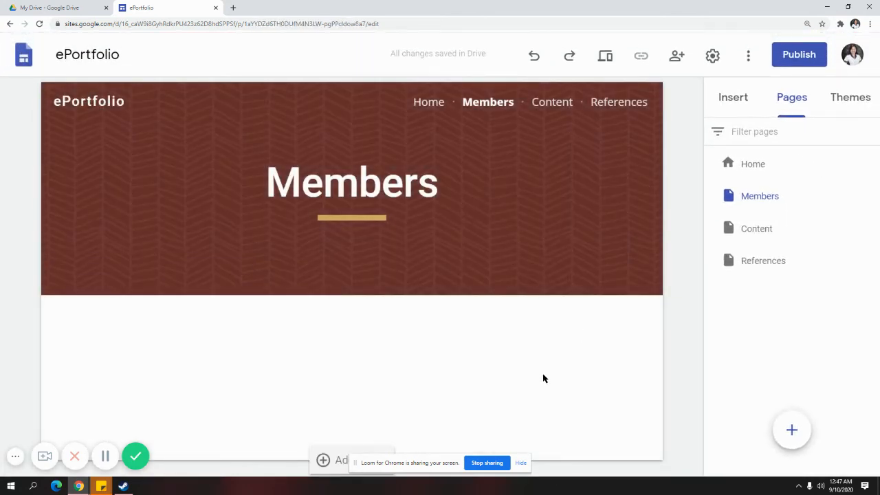
# Open the Members page in the editor
pyautogui.click(740, 110)
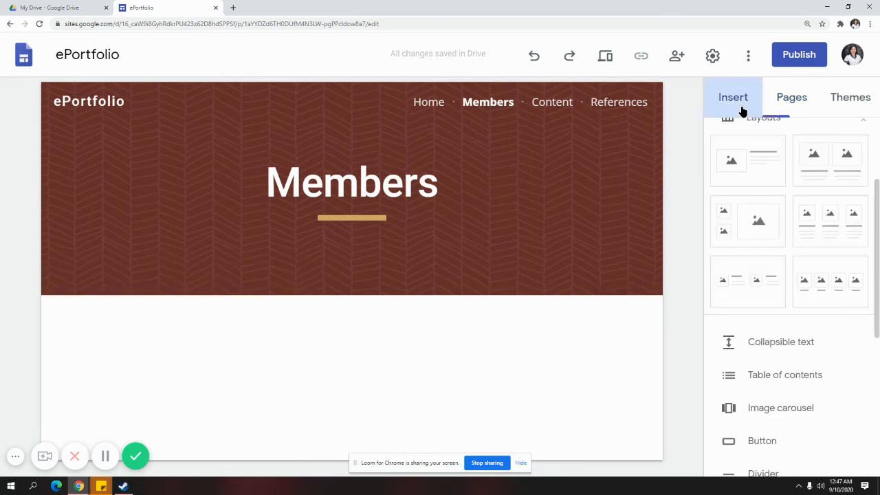
pyautogui.click(776, 102)
pyautogui.click(761, 205)
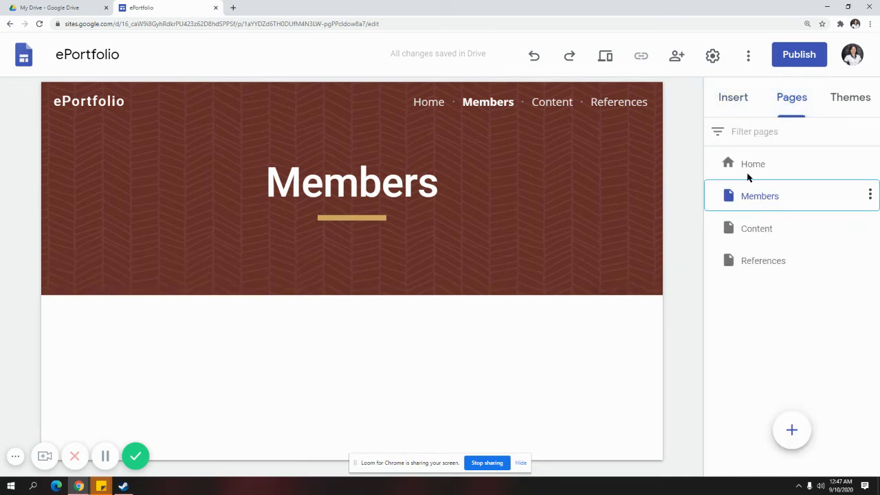
# Add two-column, three-column and four-column image layout sections to the Members page
pyautogui.click(746, 112)
pyautogui.scroll(5, 791, 261)
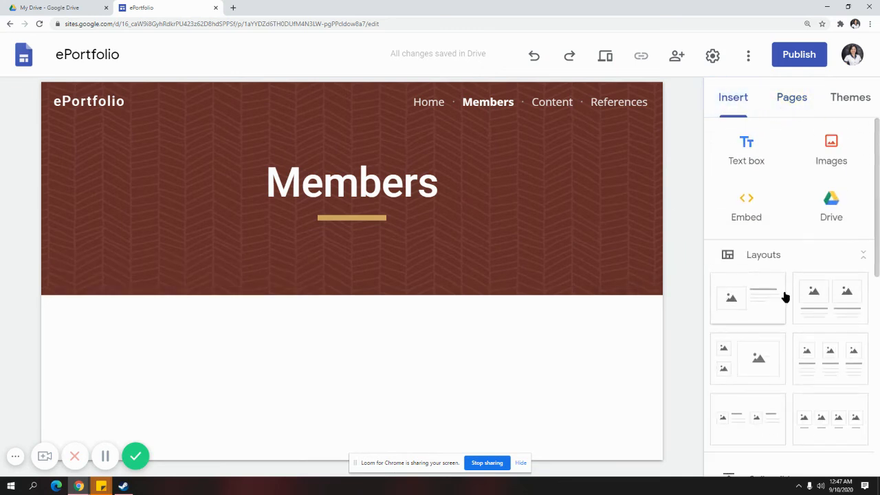
pyautogui.click(844, 296)
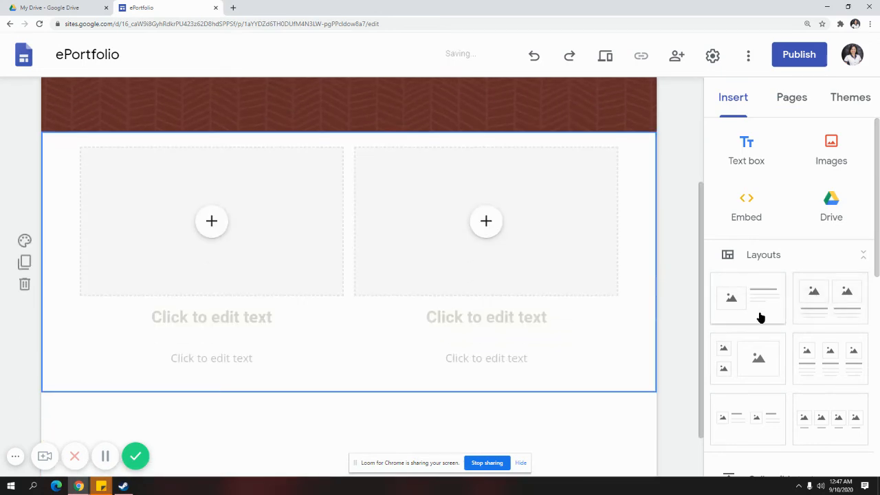
pyautogui.click(831, 364)
pyautogui.scroll(-1, 845, 391)
pyautogui.click(835, 375)
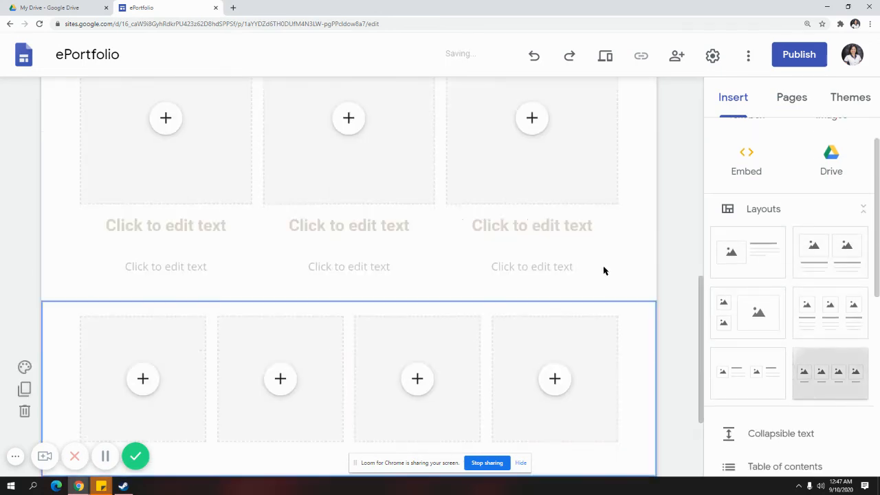
pyautogui.scroll(10, 593, 329)
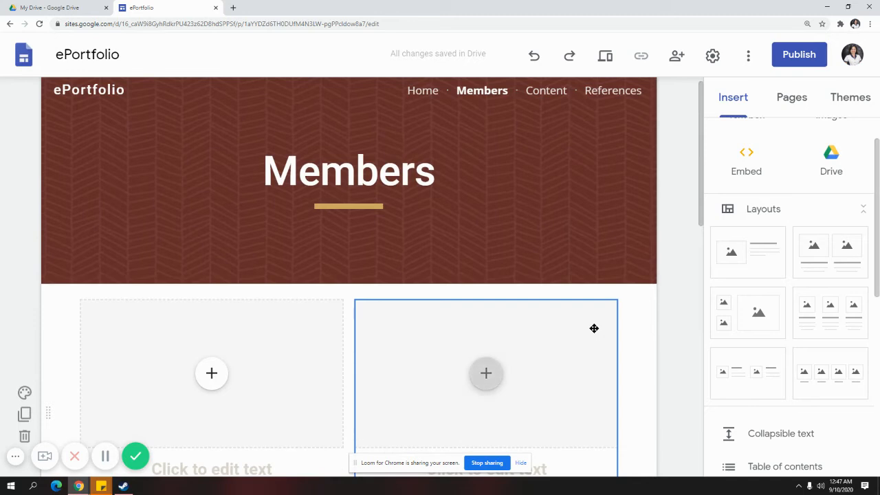
pyautogui.scroll(-4, 594, 328)
pyautogui.scroll(-3, 769, 310)
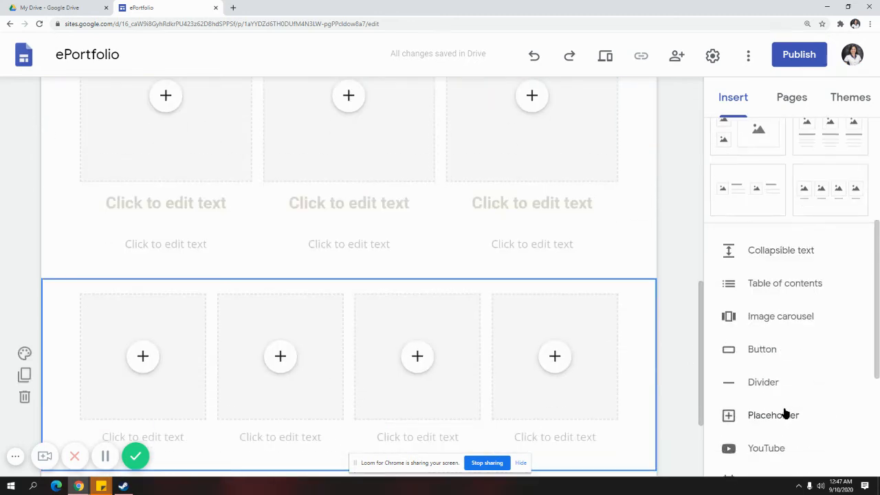
pyautogui.scroll(-2, 660, 384)
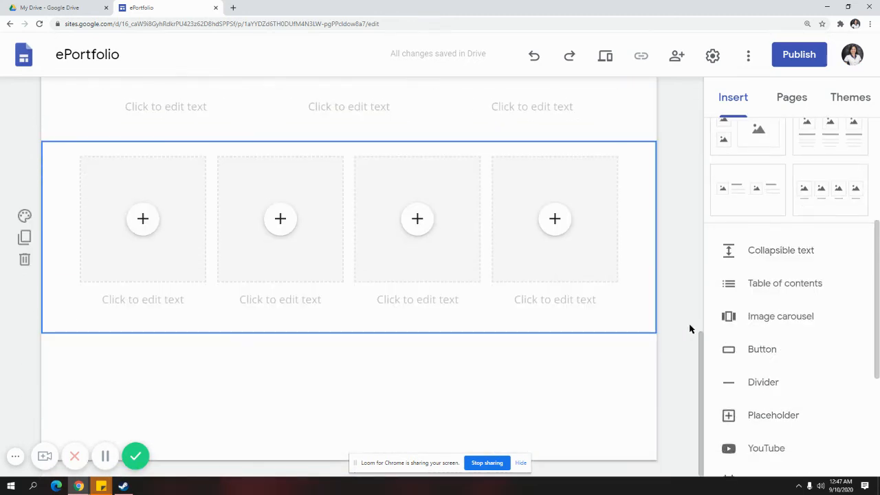
pyautogui.click(748, 358)
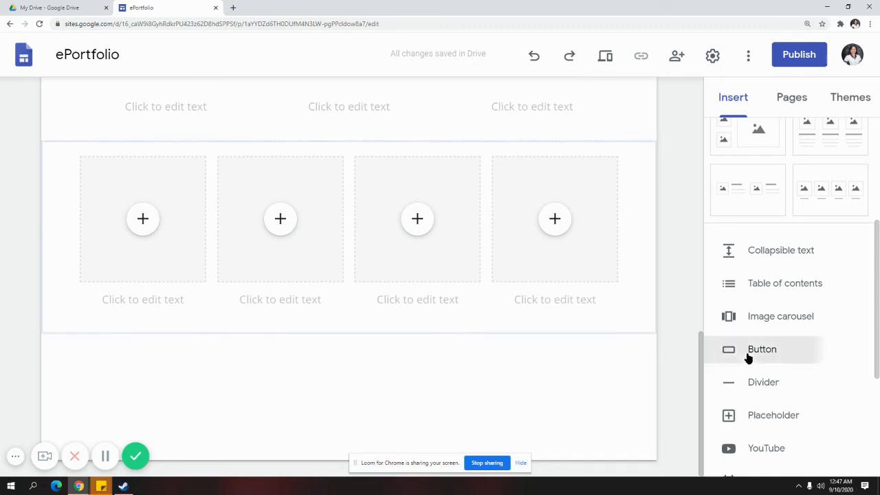
# Add a 'Back: Home' button linked to the Home page and widen it
pyautogui.click(326, 286)
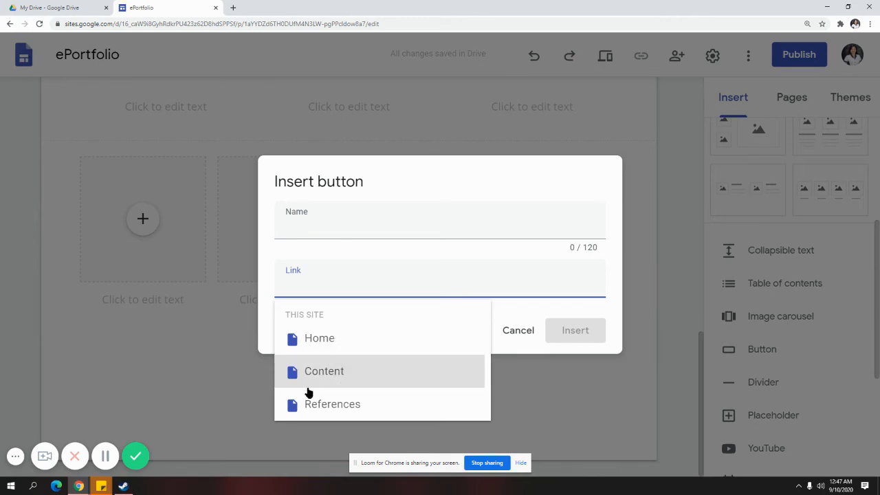
pyautogui.click(336, 346)
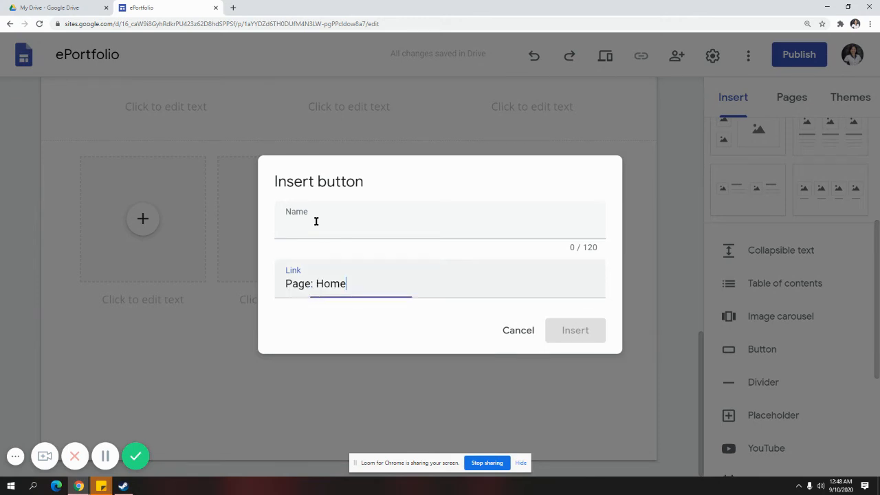
pyautogui.click(315, 216)
pyautogui.write('Bac')
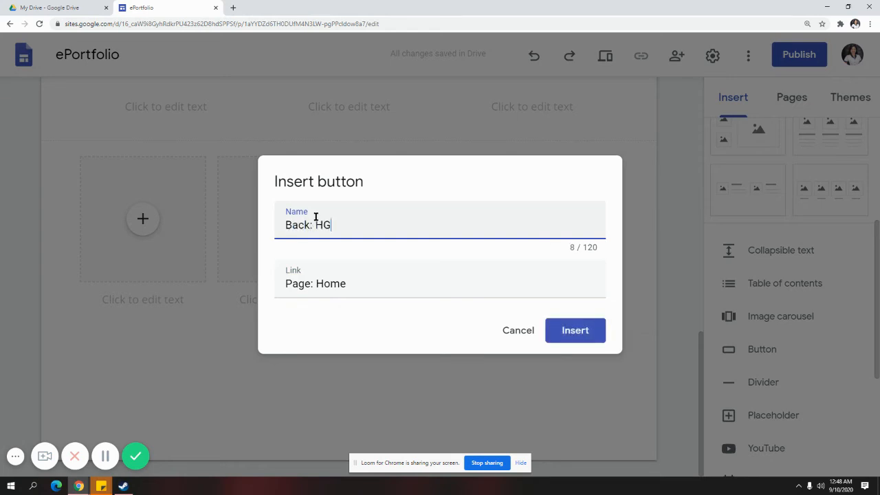
pyautogui.write('k: Home')
pyautogui.press('Return')
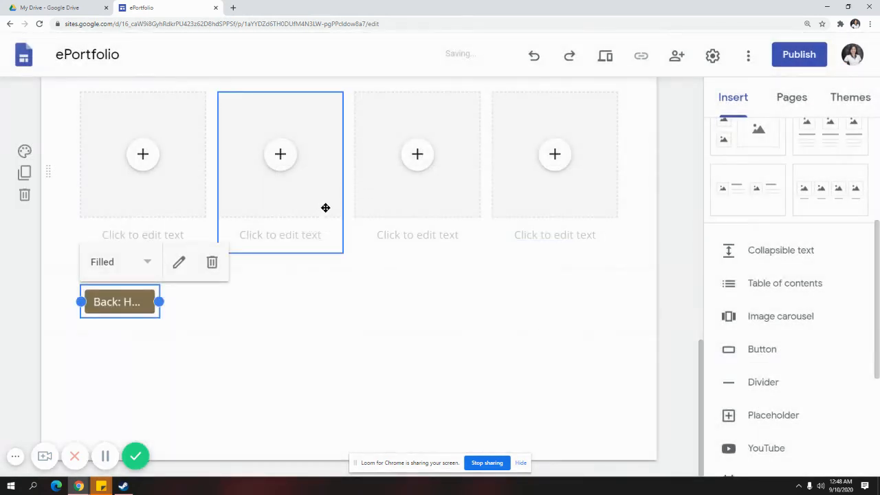
pyautogui.moveTo(158, 302); pyautogui.dragTo(200, 302)
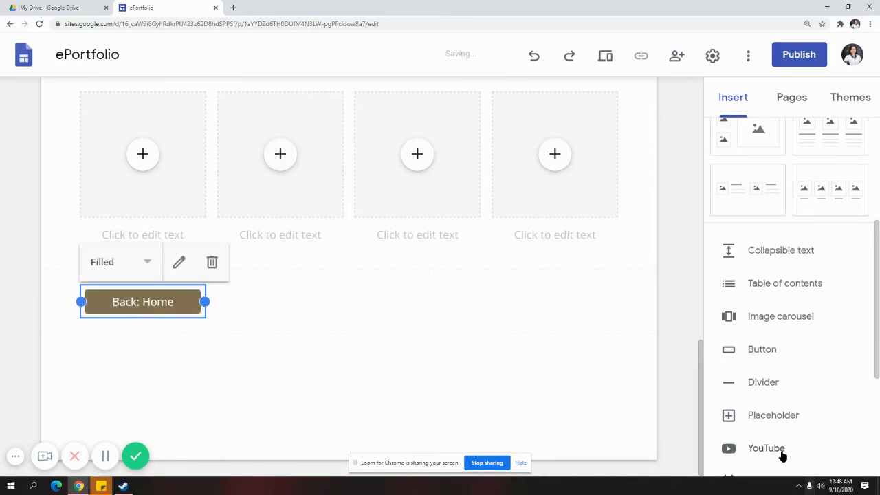
# Add a 'Next: Content' button linked to Content, placed right of Back: Home
pyautogui.click(761, 352)
pyautogui.click(364, 302)
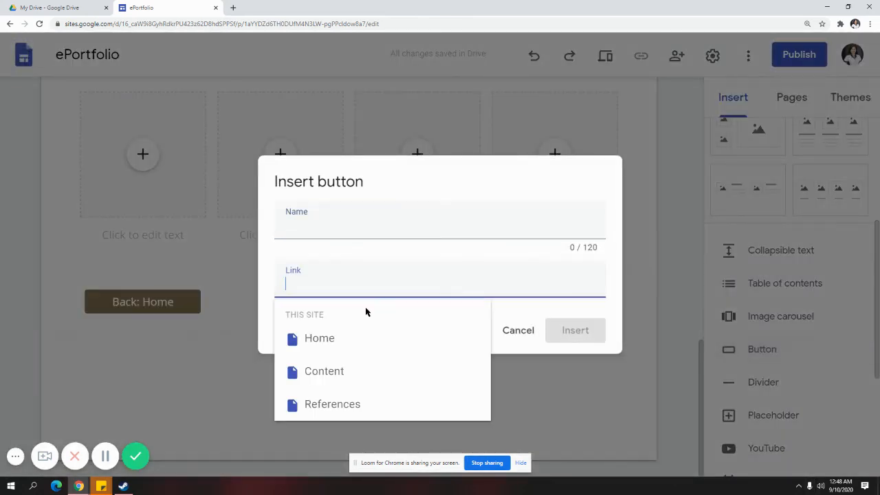
pyautogui.click(360, 367)
pyautogui.click(299, 222)
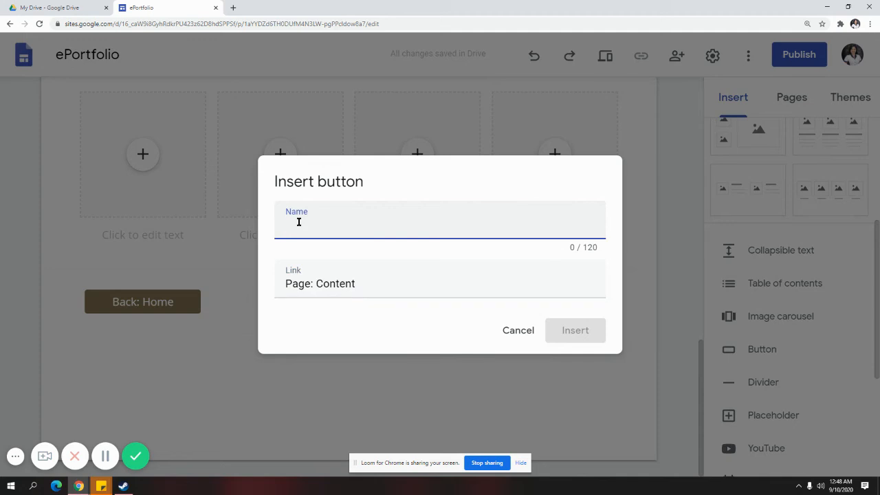
pyautogui.write('Ne')
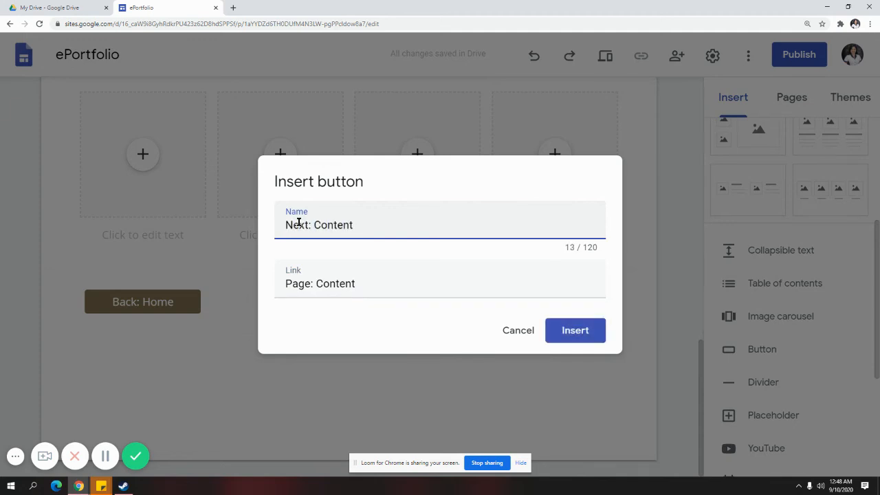
pyautogui.write('xt: Content')
pyautogui.press('Return')
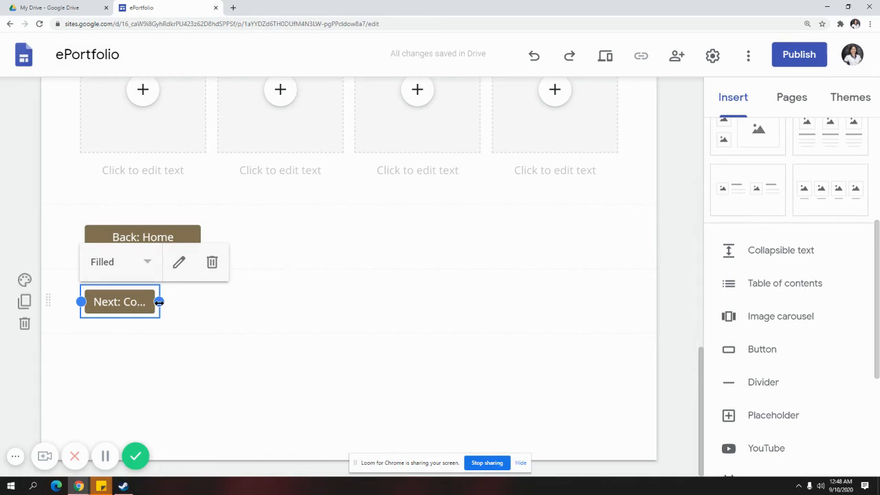
pyautogui.moveTo(159, 302); pyautogui.dragTo(520, 239)
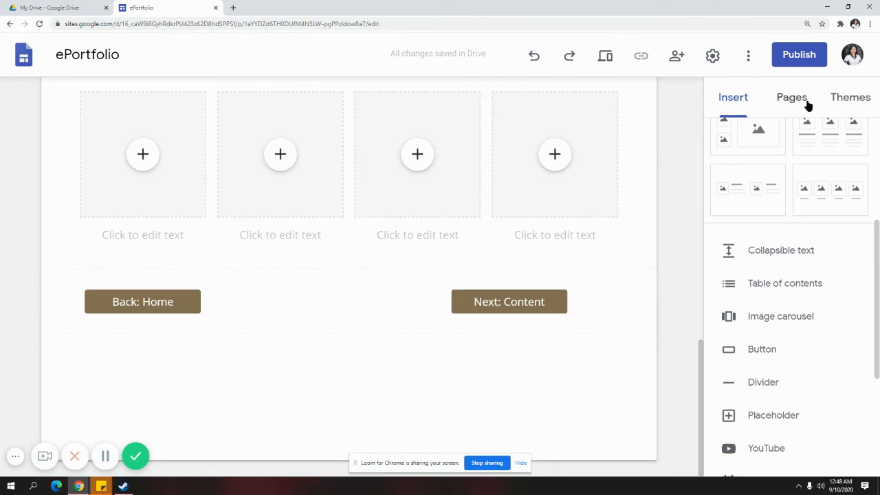
# Open the Content page and add four-column, three-column and two-small-one-large image layouts
pyautogui.click(780, 102)
pyautogui.click(760, 229)
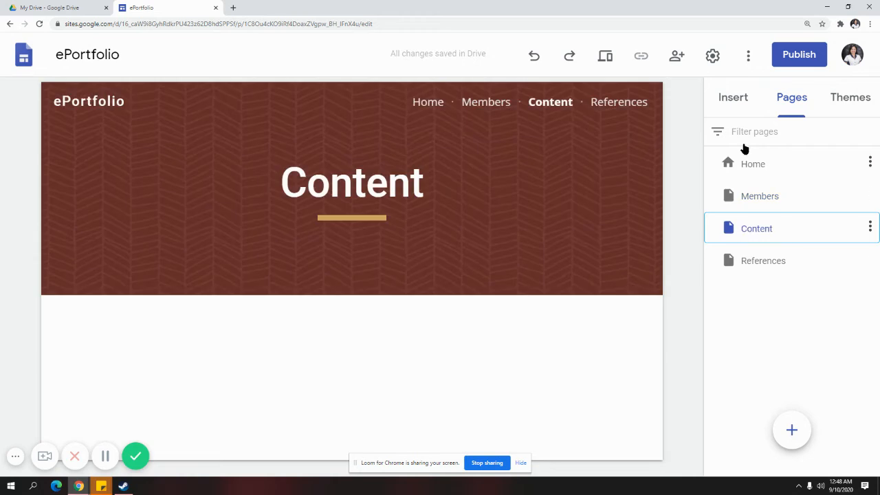
pyautogui.click(735, 98)
pyautogui.click(835, 184)
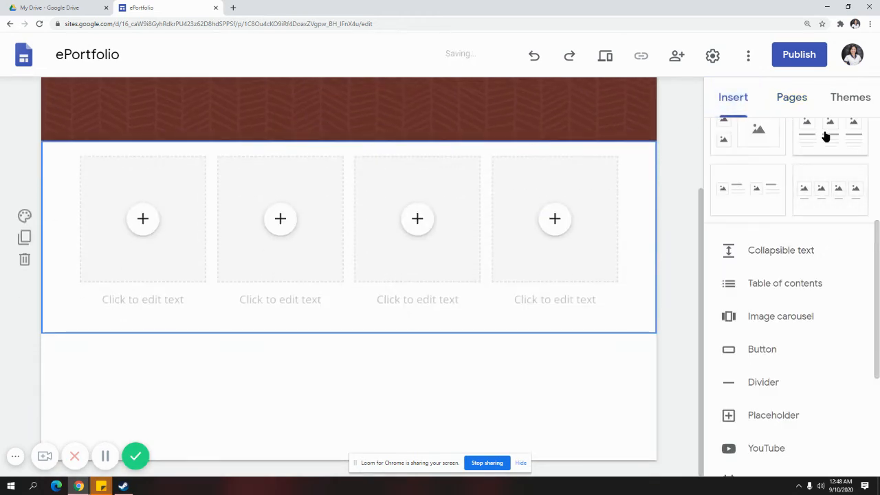
pyautogui.click(828, 138)
pyautogui.click(758, 141)
pyautogui.scroll(-3, 726, 365)
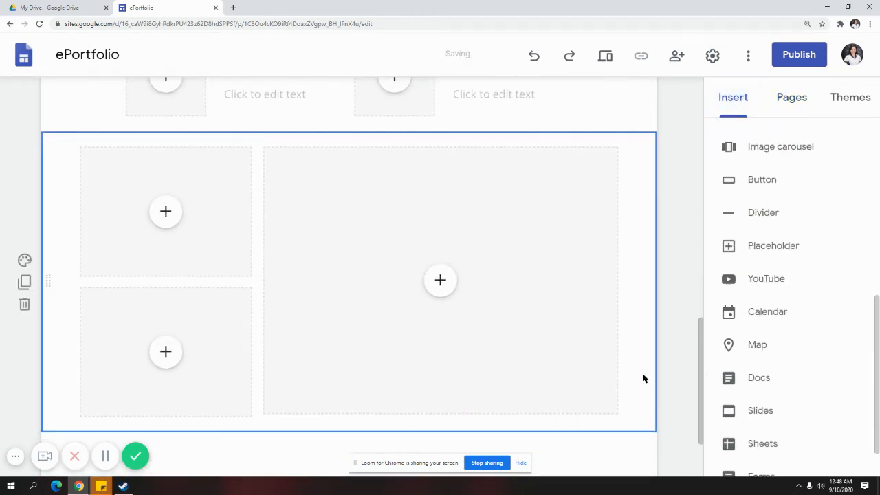
pyautogui.scroll(-2, 642, 377)
pyautogui.scroll(3, 742, 336)
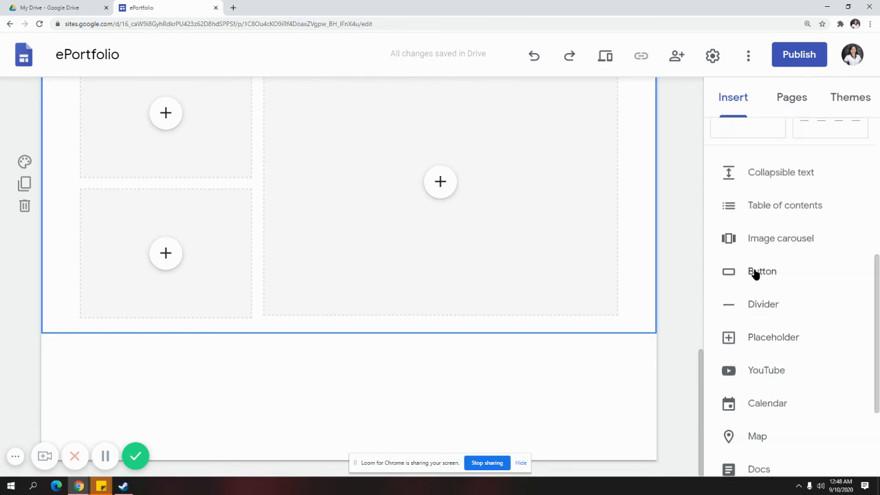
pyautogui.click(754, 272)
# Add a 'Back: Members' button linked to the Members page
pyautogui.click(309, 287)
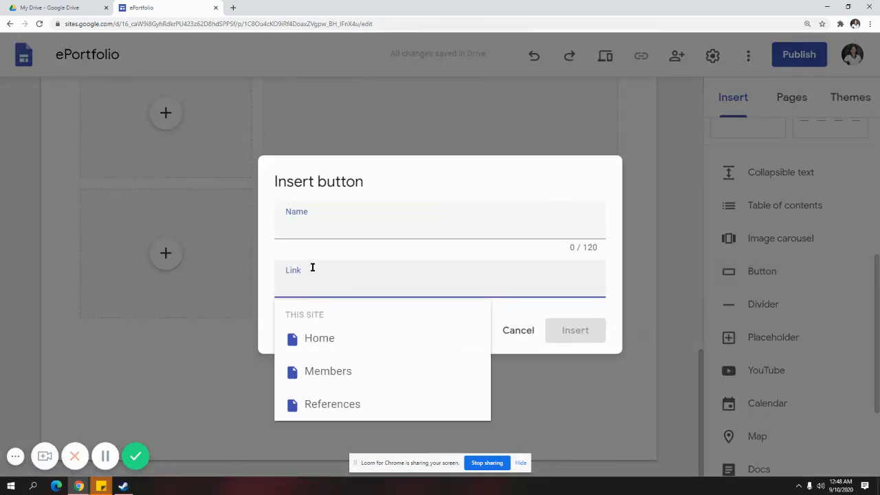
pyautogui.click(340, 373)
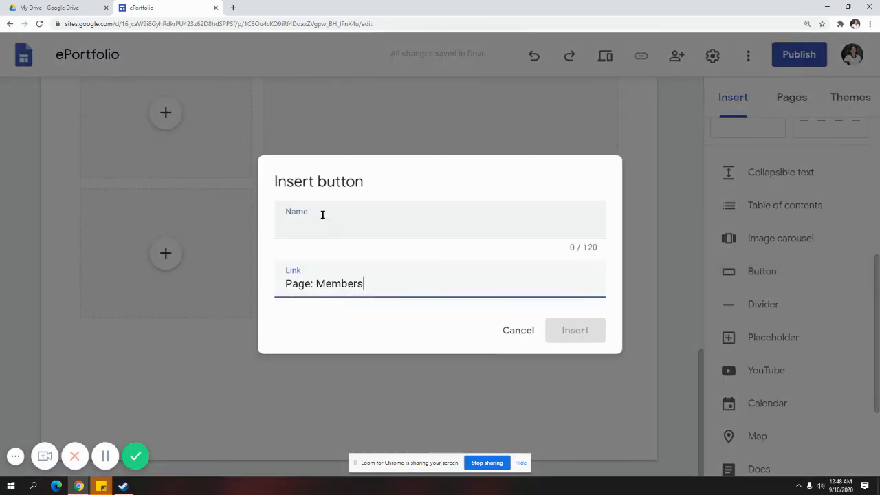
pyautogui.click(326, 231)
pyautogui.write('Bak')
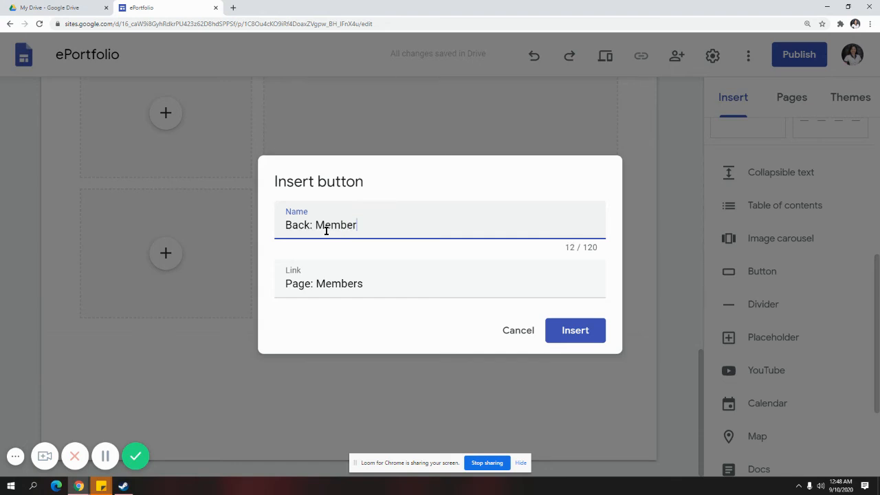
pyautogui.click(560, 330)
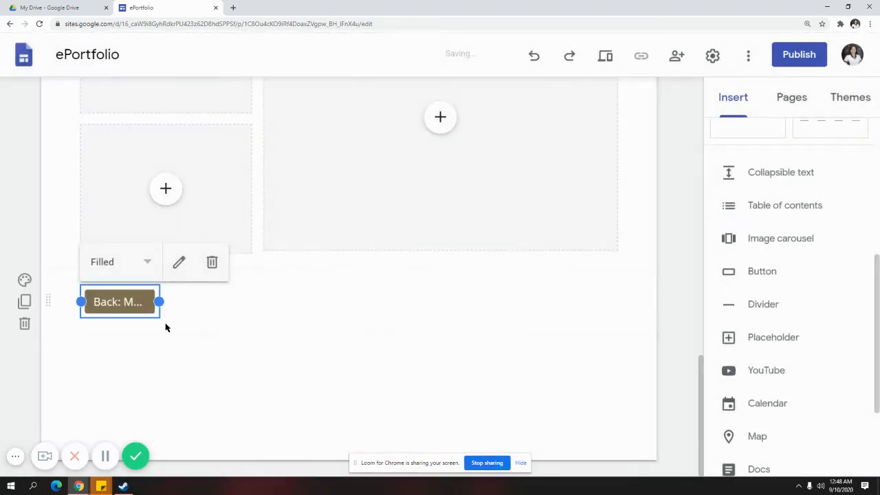
pyautogui.click(248, 354)
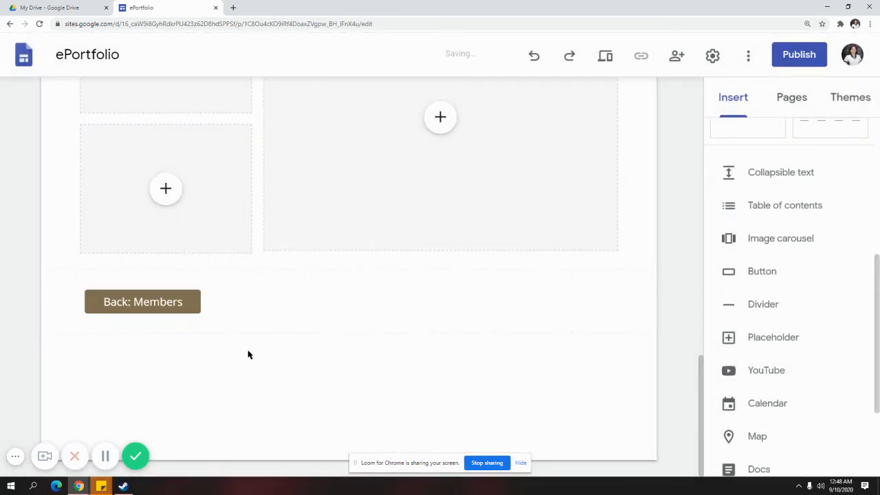
# Add a 'Next: References' button linked to References at the row's right end
pyautogui.click(770, 277)
pyautogui.click(365, 285)
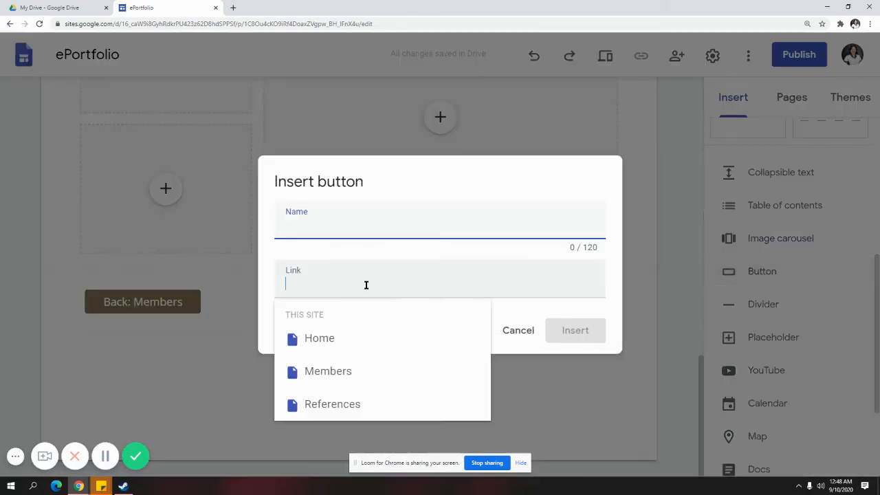
pyautogui.click(369, 404)
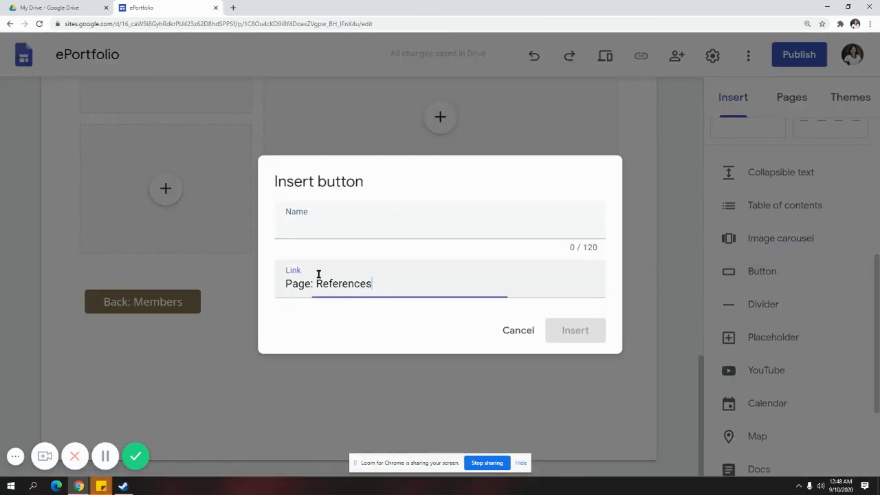
pyautogui.click(337, 232)
pyautogui.write('Next: References')
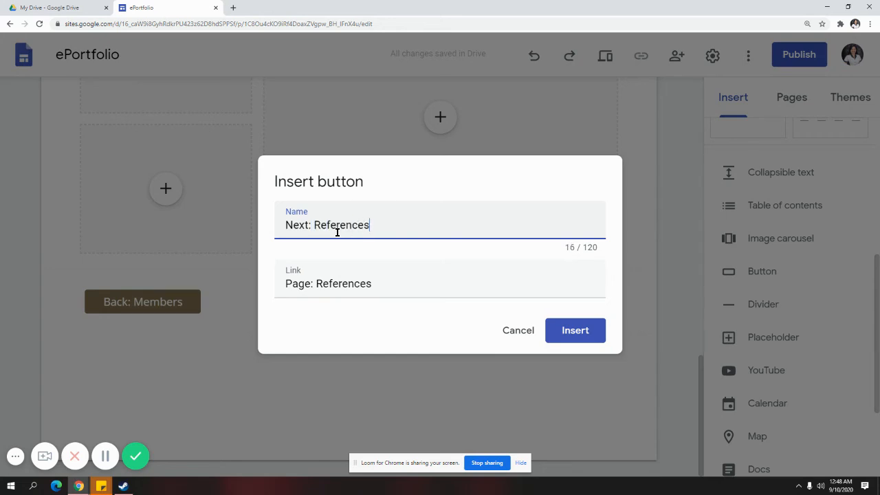
pyautogui.press('Return')
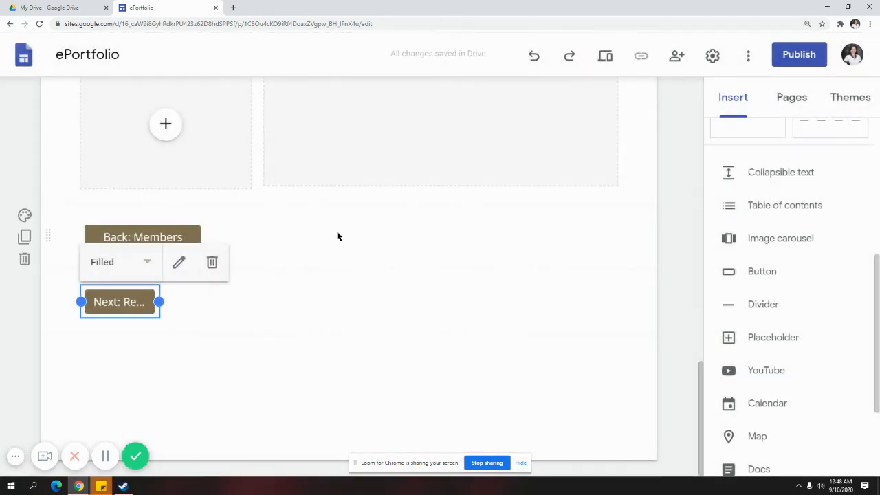
pyautogui.moveTo(162, 299); pyautogui.dragTo(543, 296)
pyautogui.scroll(3, 661, 283)
pyautogui.scroll(3, 662, 284)
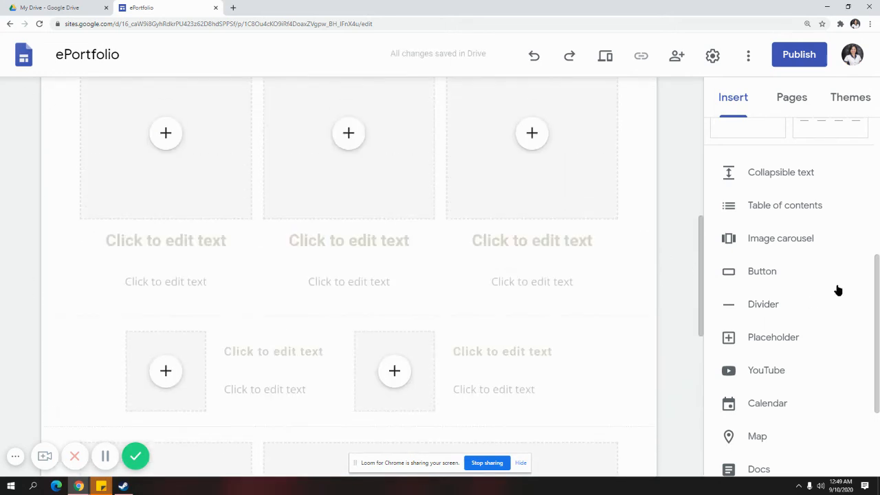
# Preview the site from Home and navigate to the Members page
pyautogui.click(791, 112)
pyautogui.click(759, 202)
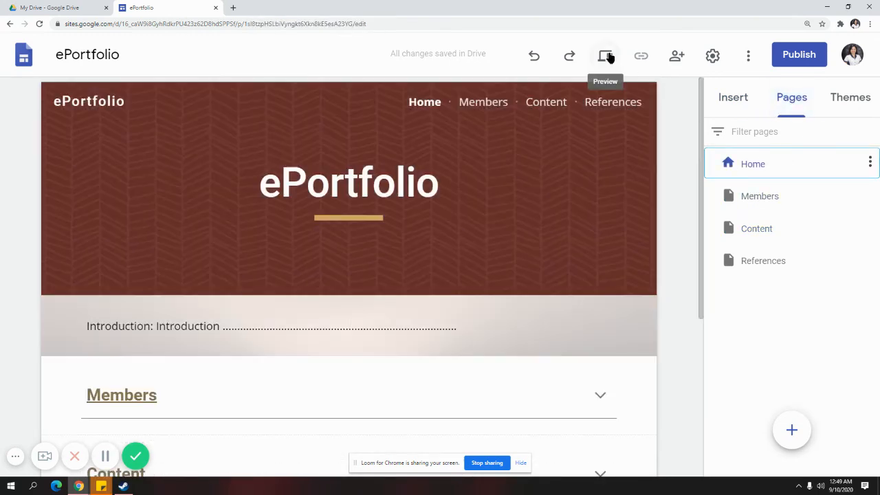
pyautogui.click(605, 55)
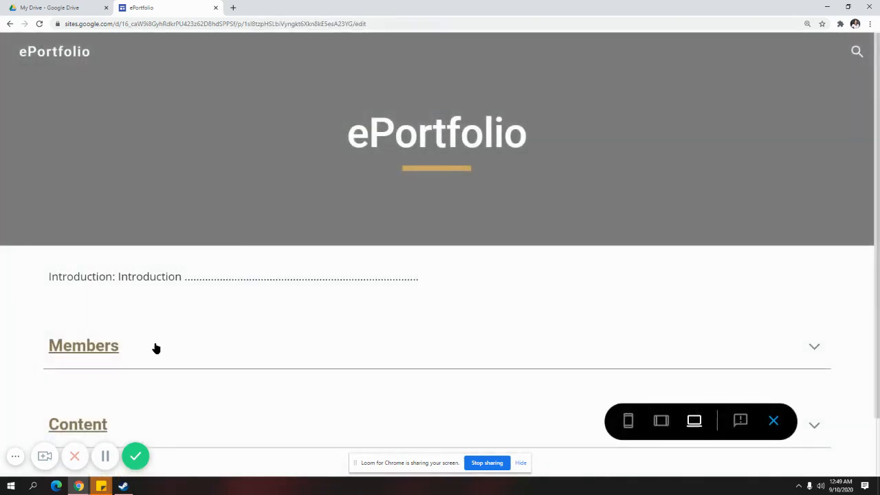
pyautogui.scroll(-1, 153, 348)
pyautogui.scroll(1, 97, 290)
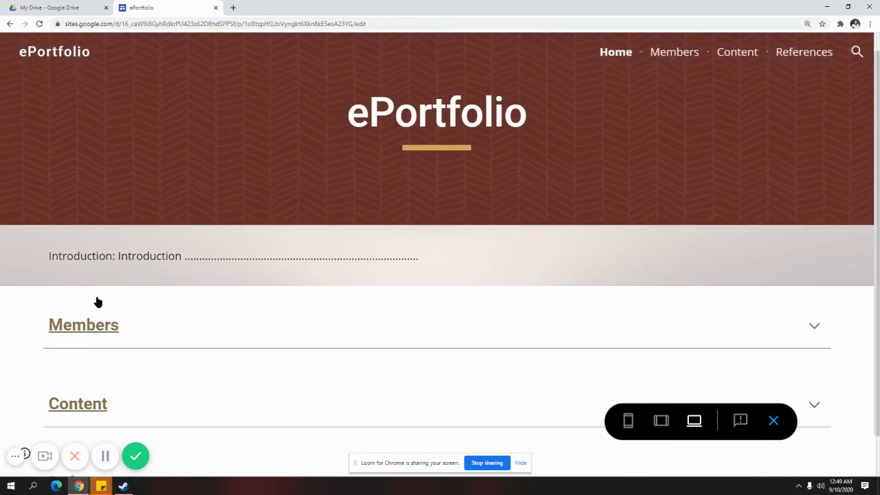
pyautogui.click(94, 326)
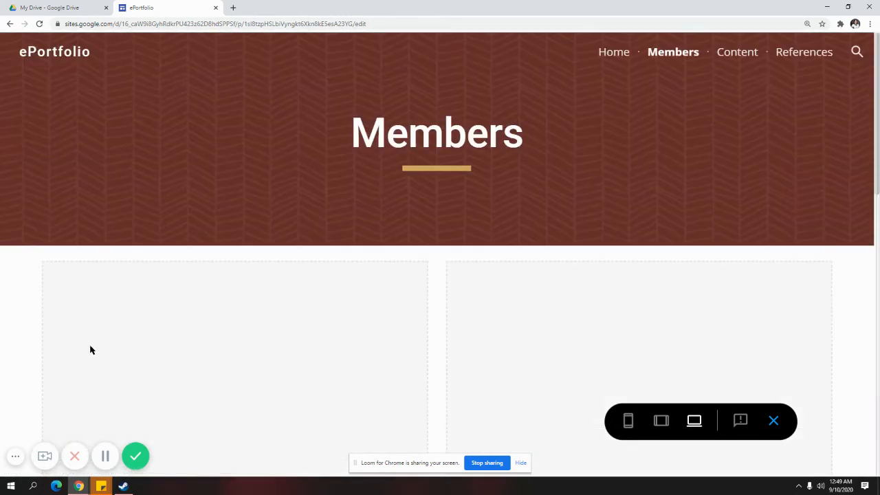
pyautogui.scroll(-3, 240, 212)
pyautogui.scroll(2, 196, 270)
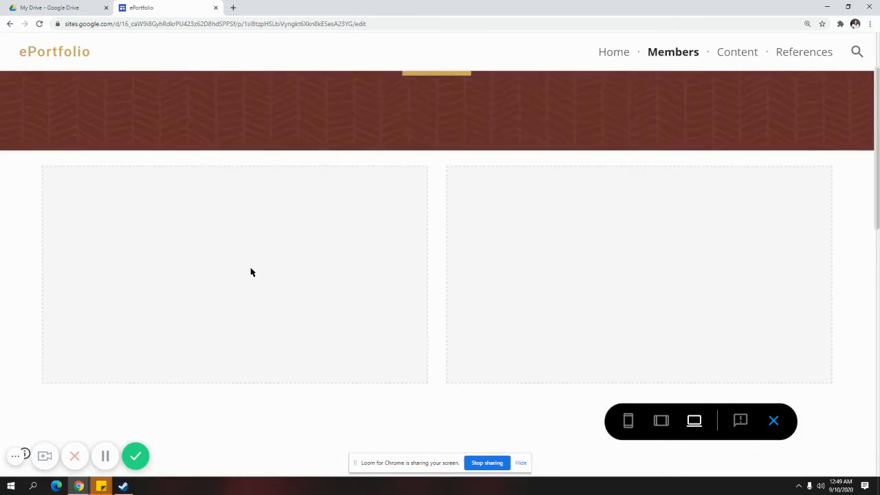
pyautogui.scroll(-6, 246, 276)
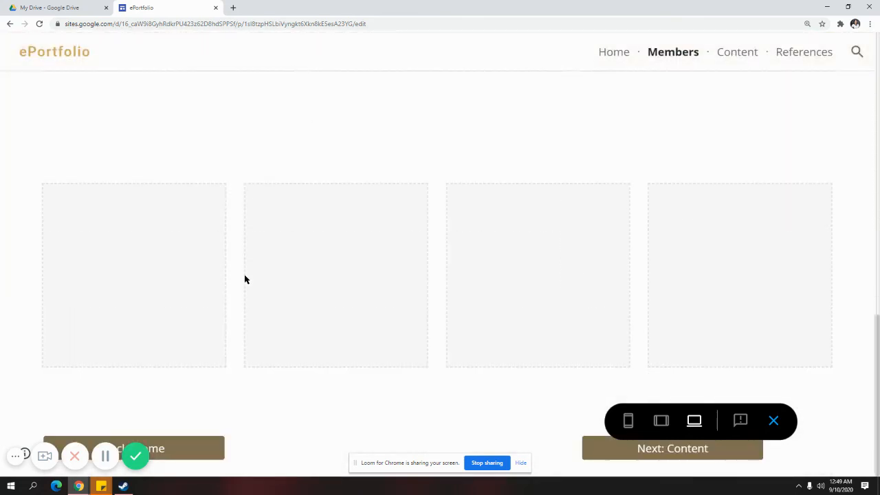
# Verify Next: Content reaches Content and Back: Members returns, then exit preview
pyautogui.click(633, 457)
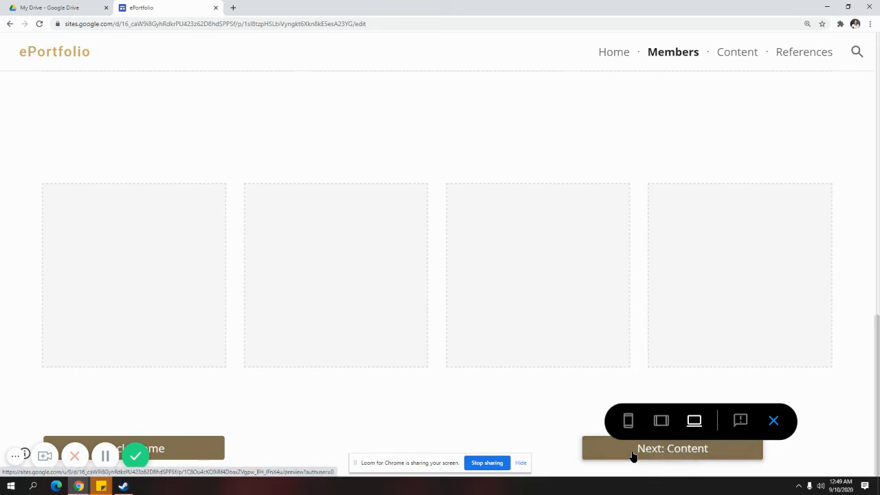
pyautogui.scroll(-10, 570, 326)
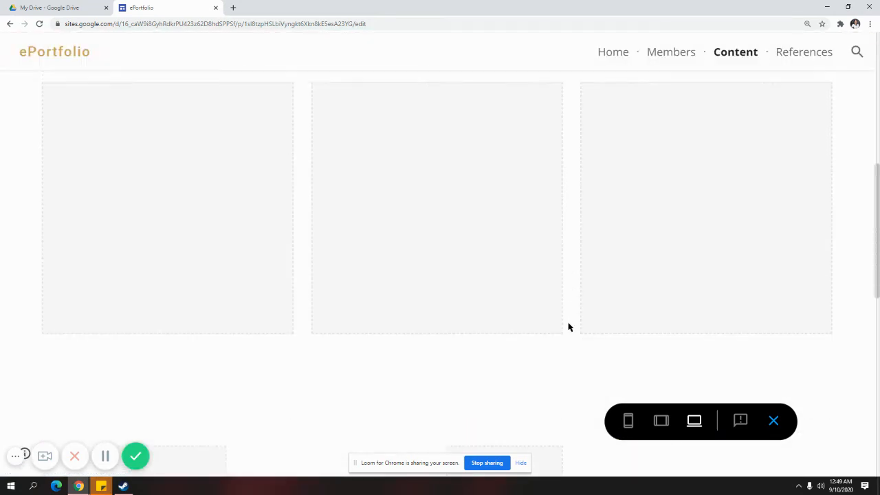
pyautogui.scroll(6, 560, 337)
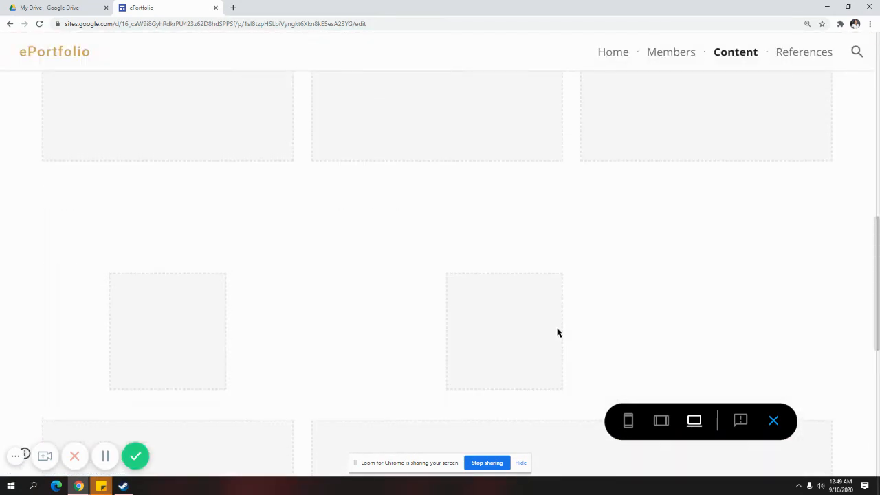
pyautogui.scroll(-5, 556, 332)
pyautogui.scroll(-1, 412, 355)
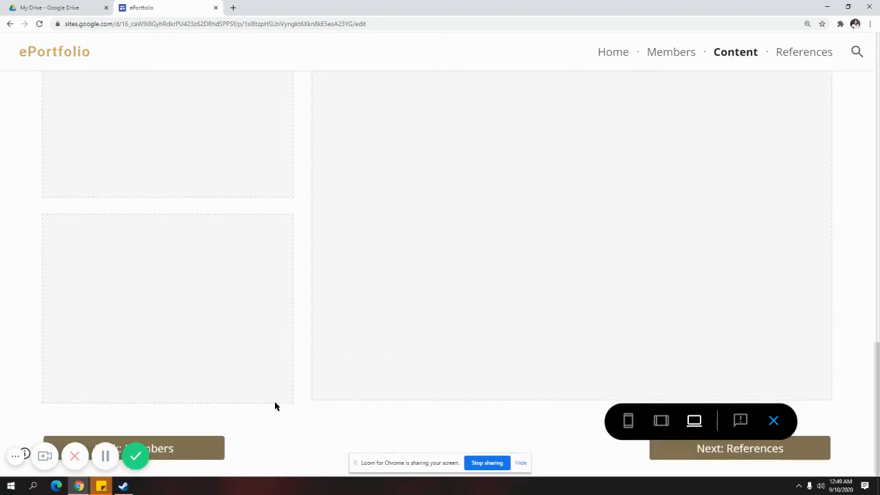
pyautogui.scroll(5, 275, 406)
pyautogui.scroll(-4, 273, 409)
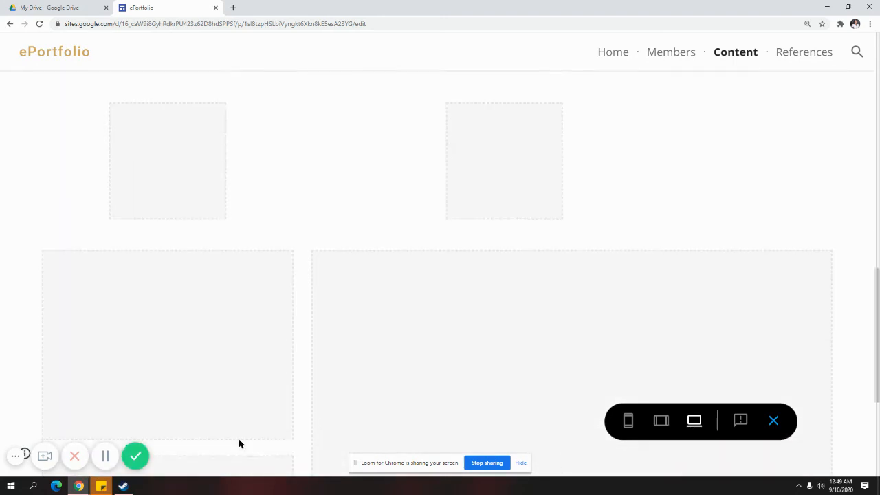
pyautogui.scroll(-1, 182, 464)
pyautogui.click(197, 447)
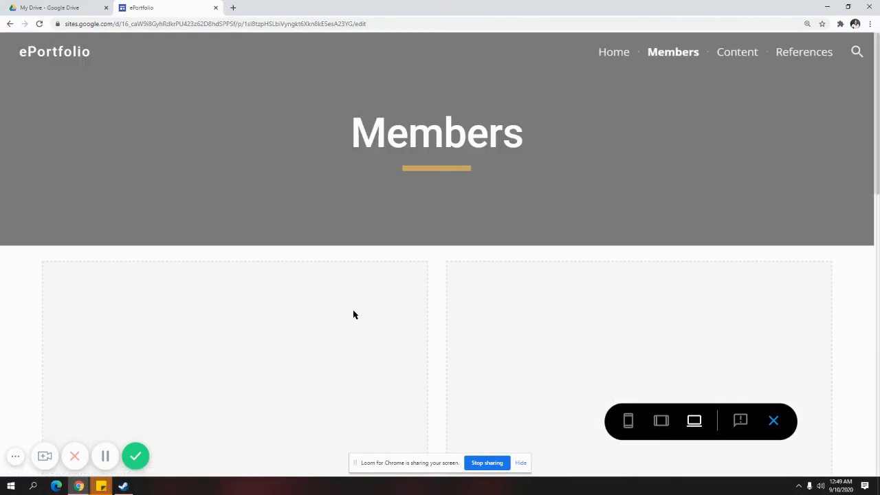
pyautogui.scroll(-2, 742, 275)
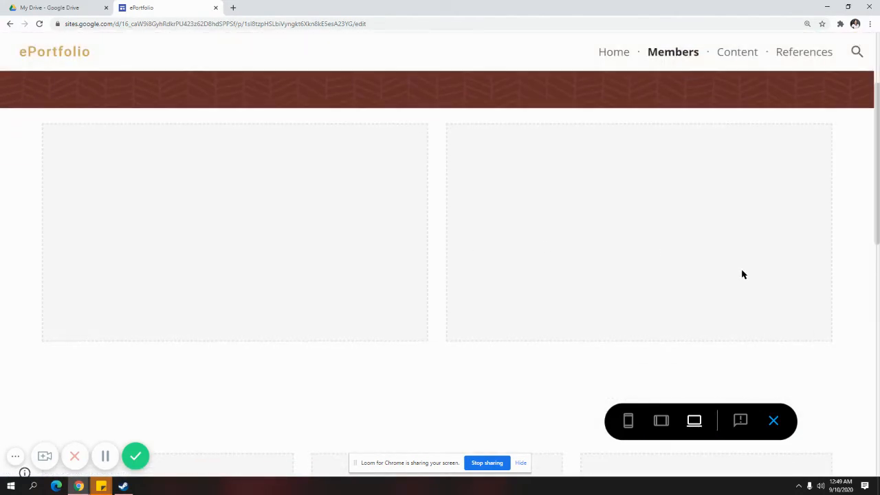
pyautogui.click(773, 428)
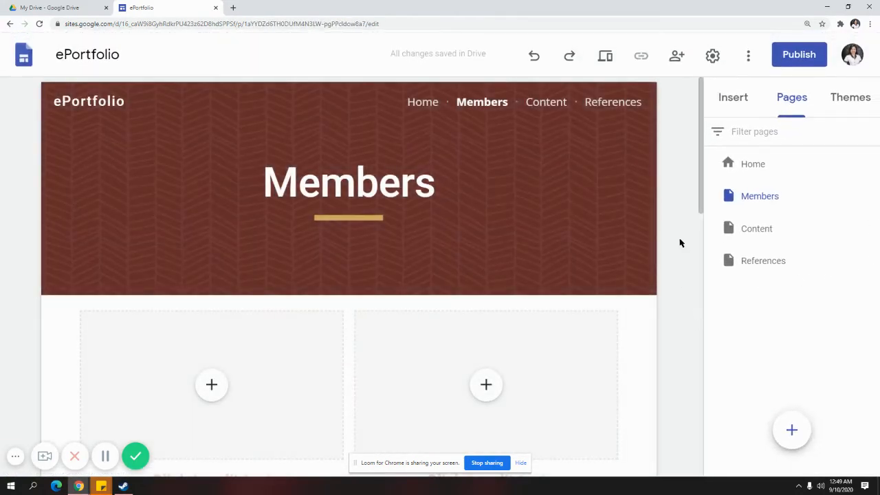
# Set Aristotle's custom colour to dark red #940c24, briefly try Level, then revert to Aristotle
pyautogui.click(850, 98)
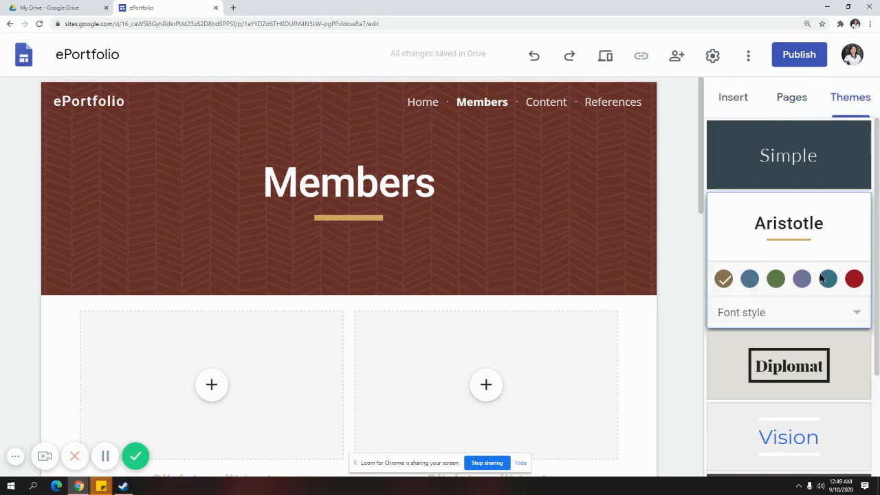
pyautogui.click(853, 279)
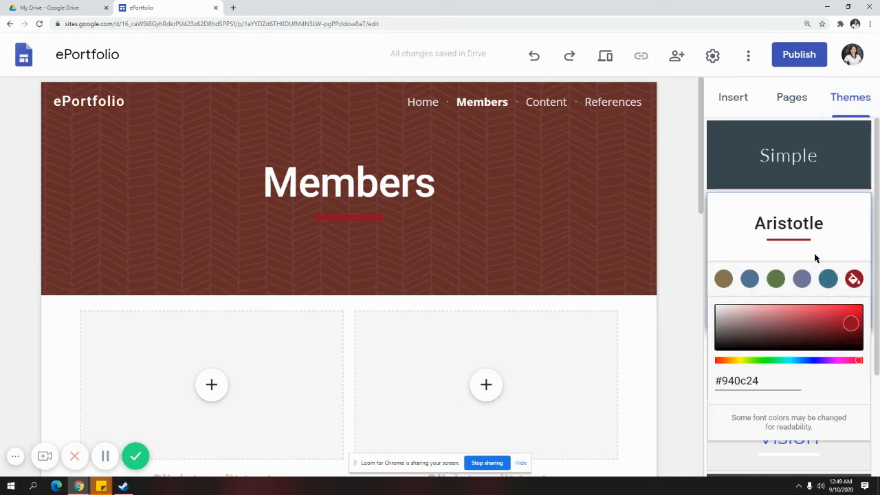
pyautogui.scroll(-2, 780, 316)
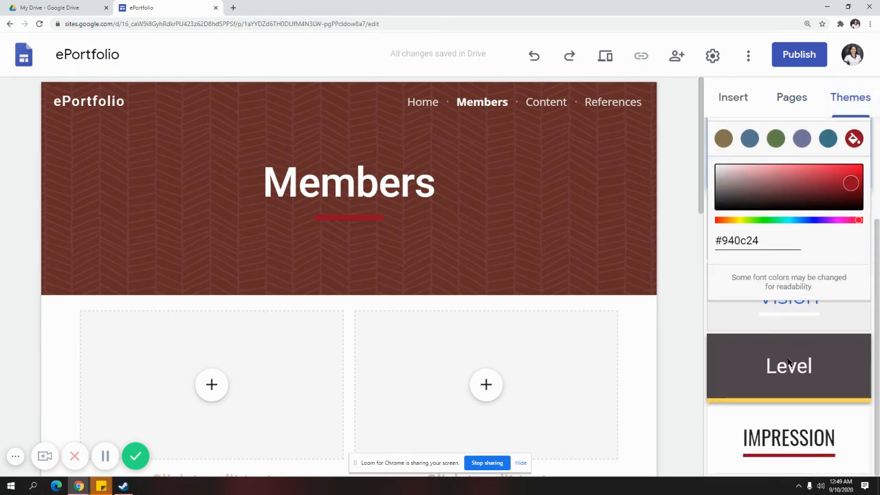
pyautogui.click(789, 363)
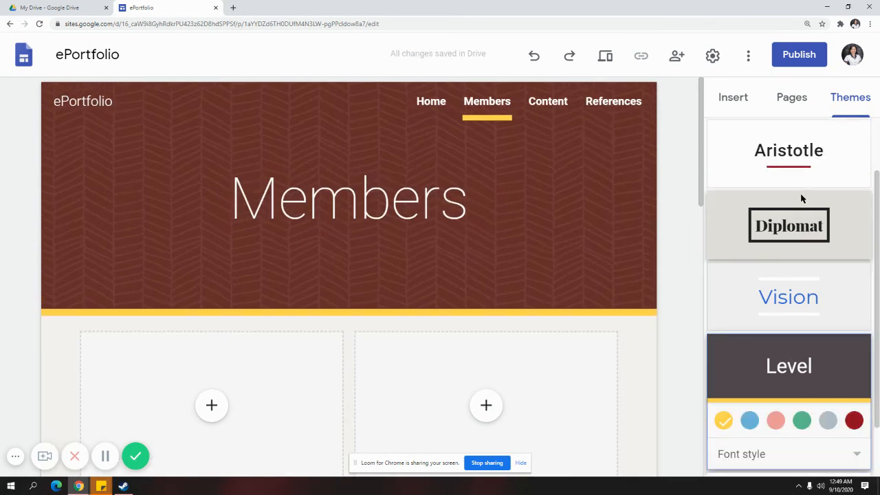
pyautogui.scroll(1, 801, 199)
pyautogui.click(793, 244)
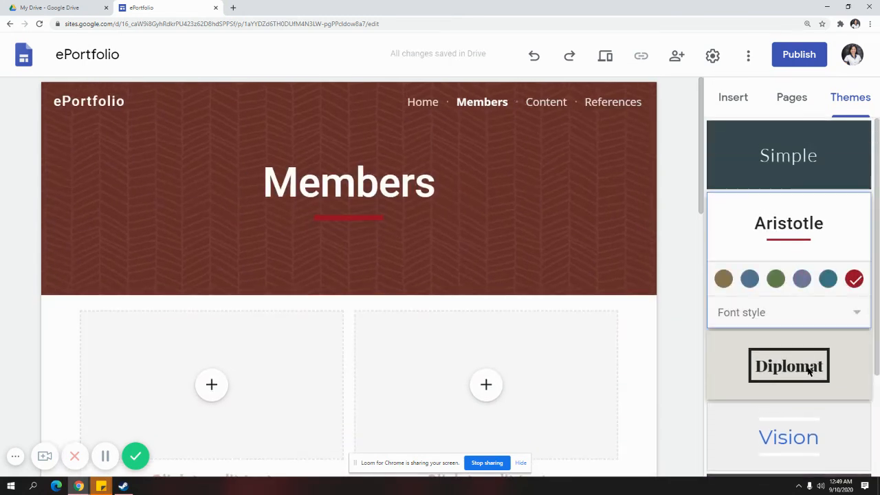
# Open the Home page for editing
pyautogui.click(739, 98)
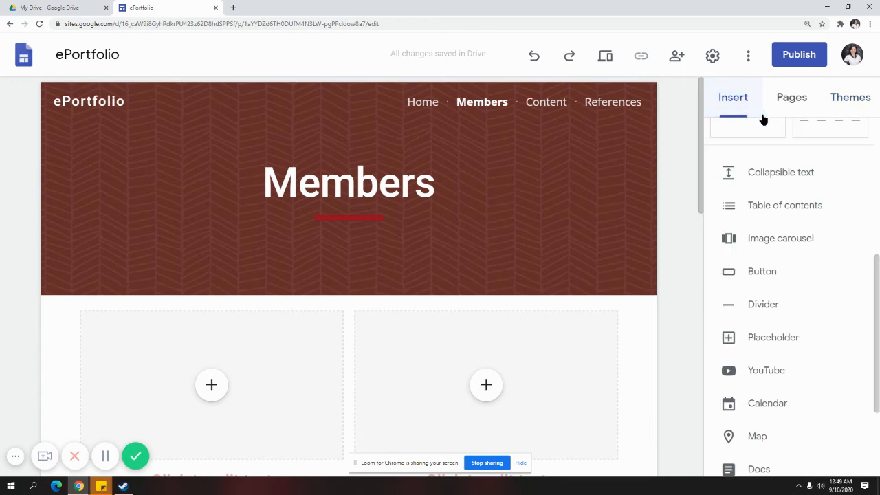
pyautogui.scroll(5, 772, 206)
pyautogui.click(781, 99)
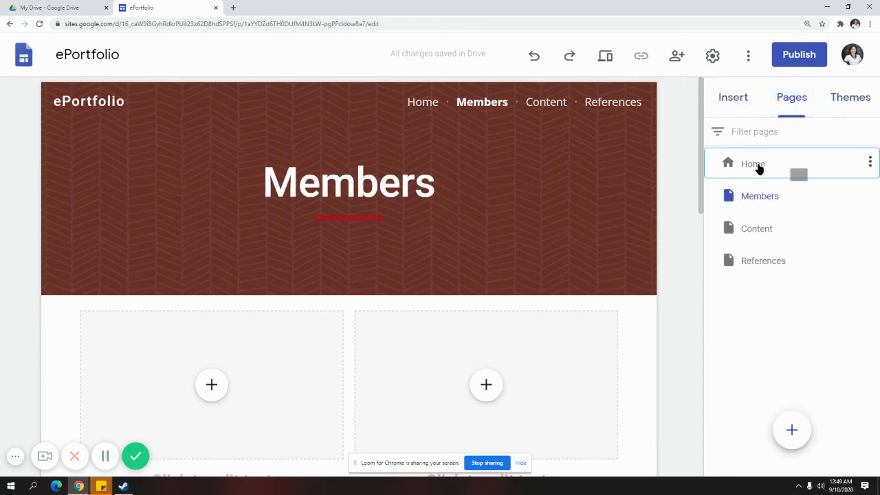
pyautogui.click(760, 166)
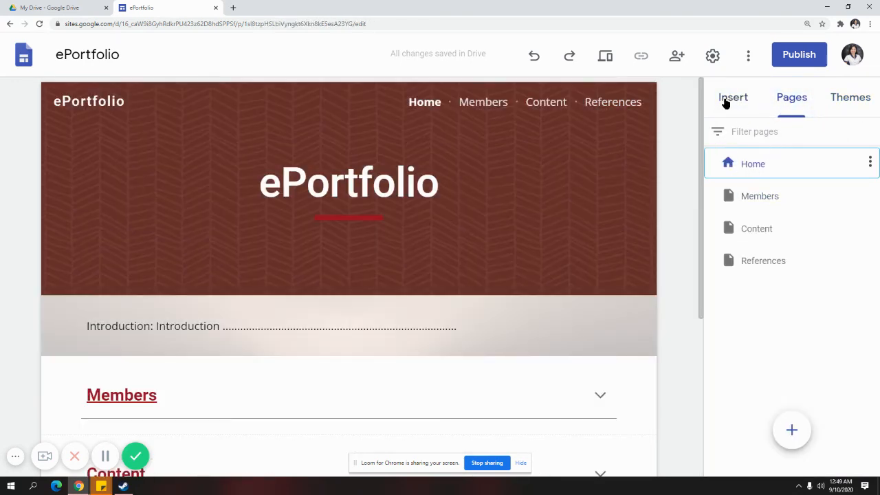
pyautogui.click(725, 102)
pyautogui.click(802, 100)
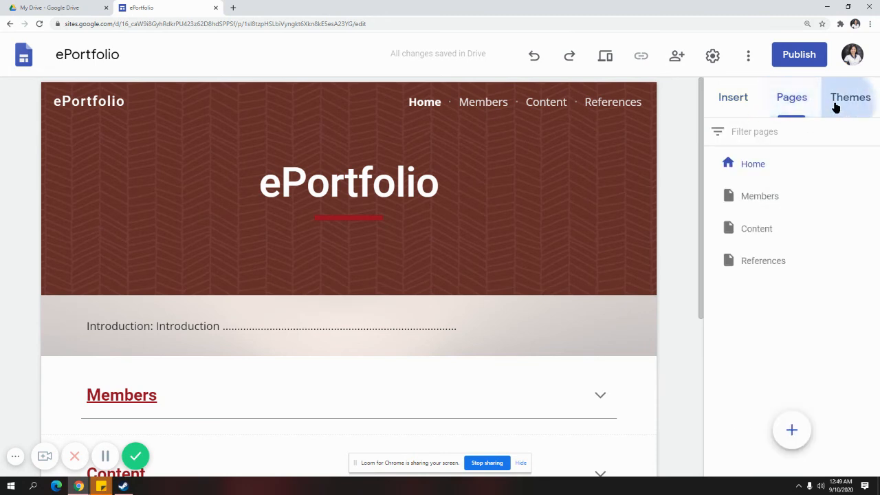
pyautogui.click(834, 106)
pyautogui.scroll(-2, 824, 328)
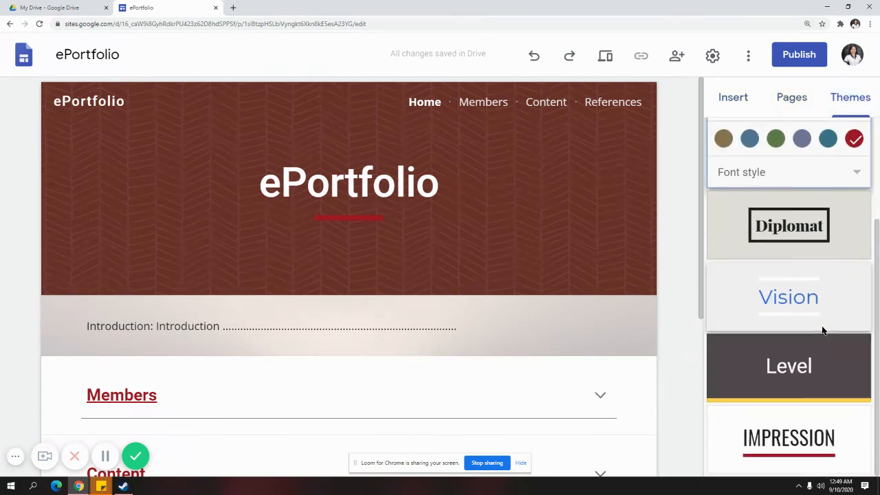
# Apply the Vision theme, try several colours, then settle on custom dark red #940c24
pyautogui.click(801, 298)
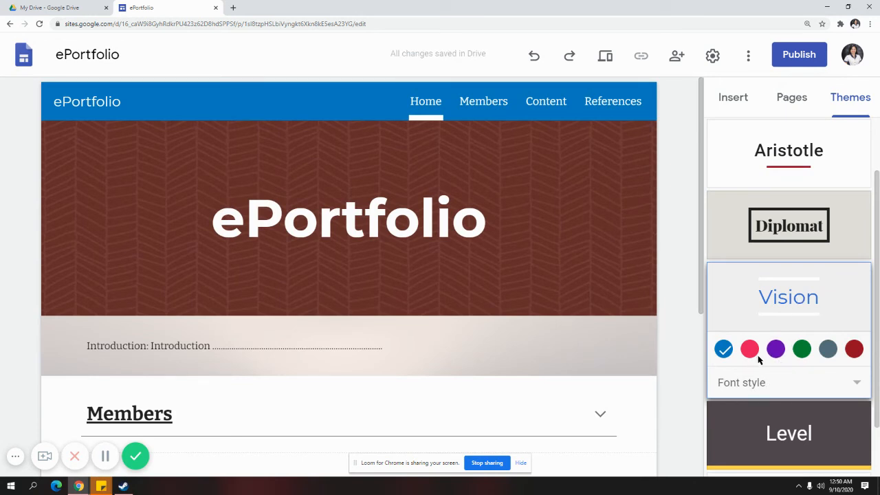
pyautogui.click(827, 348)
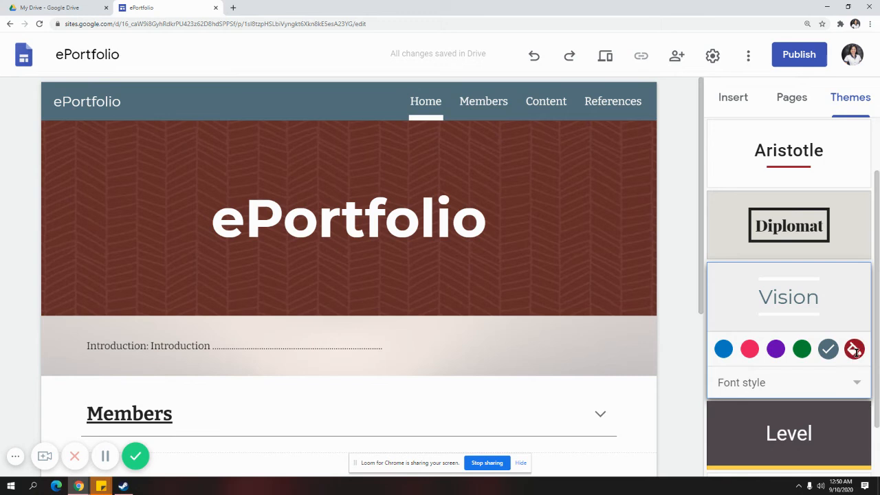
pyautogui.click(854, 348)
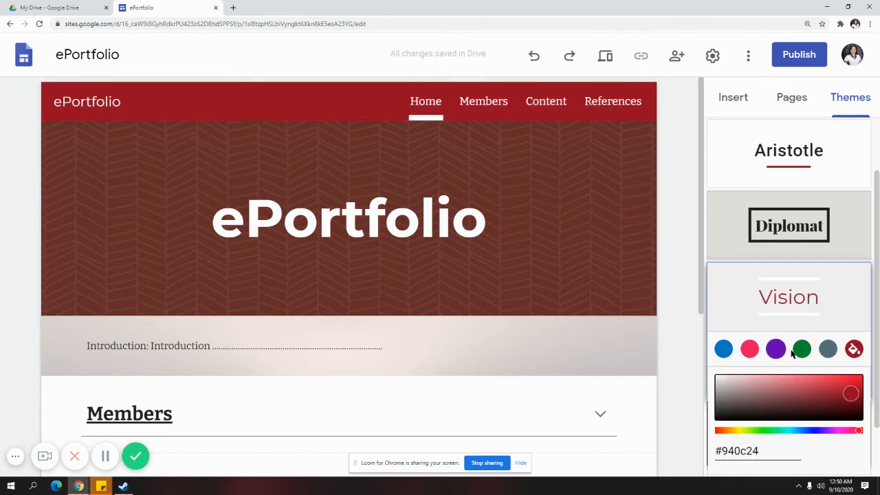
pyautogui.click(749, 349)
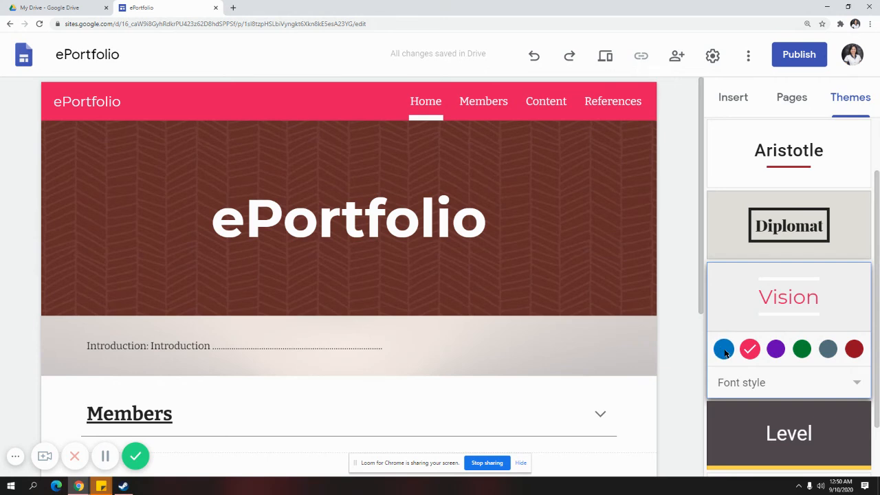
pyautogui.click(724, 349)
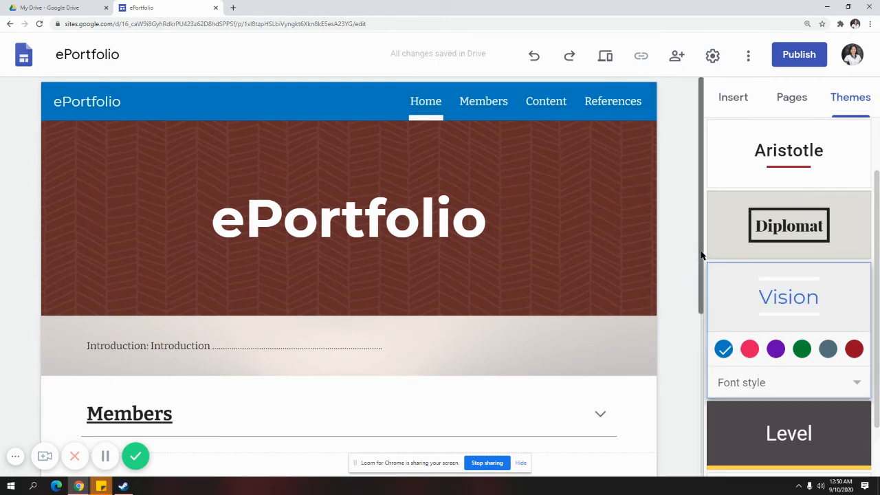
pyautogui.moveTo(701, 260); pyautogui.dragTo(703, 205)
pyautogui.moveTo(702, 293); pyautogui.dragTo(707, 255)
pyautogui.moveTo(506, 168)
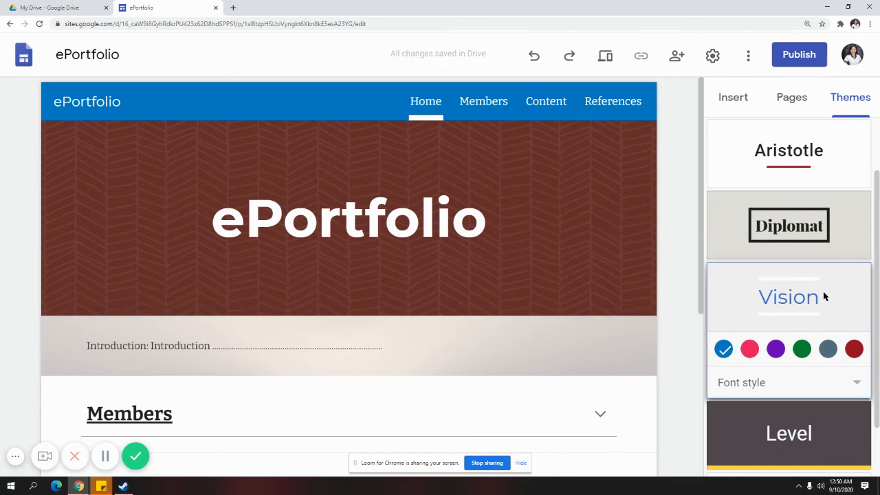
pyautogui.click(854, 349)
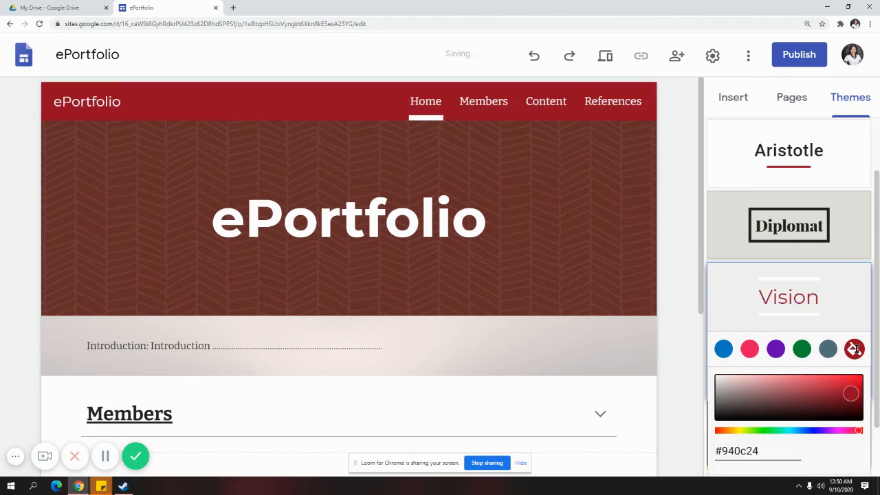
pyautogui.click(665, 209)
pyautogui.scroll(2, 814, 222)
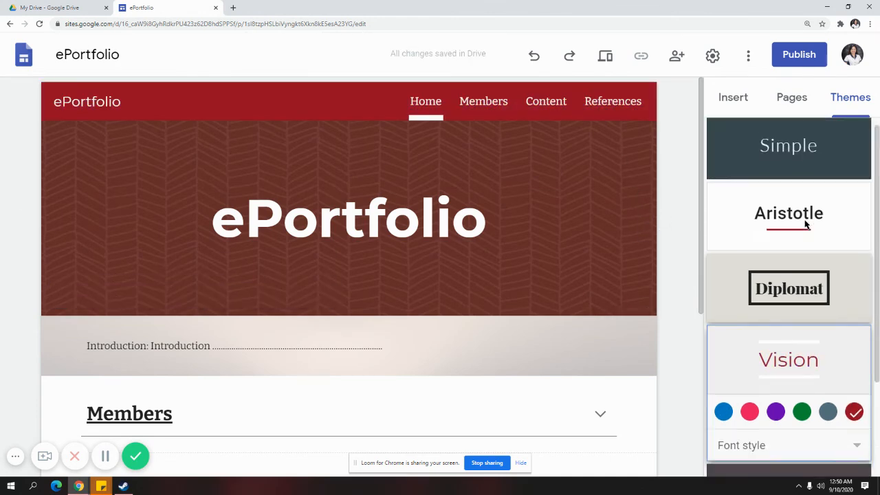
pyautogui.scroll(-2, 814, 222)
# Look over the Members and Content pages from the Pages list, then return to Home
pyautogui.scroll(-4, 589, 292)
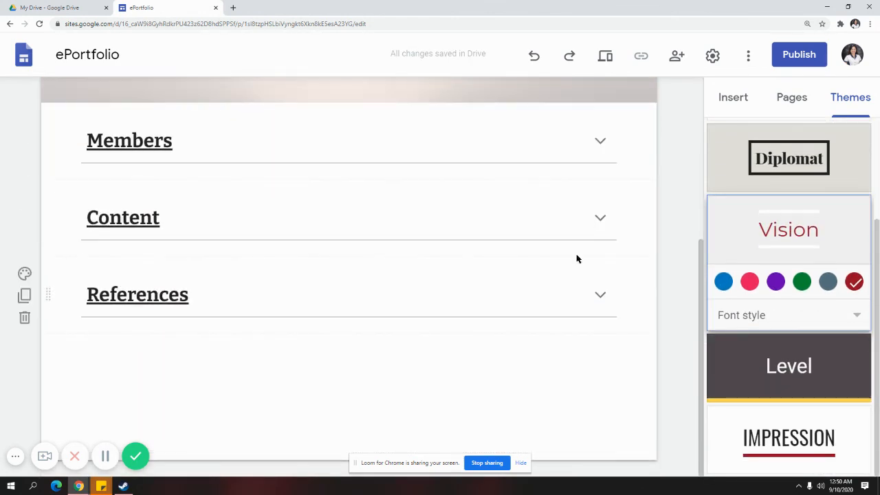
pyautogui.click(785, 95)
pyautogui.click(738, 205)
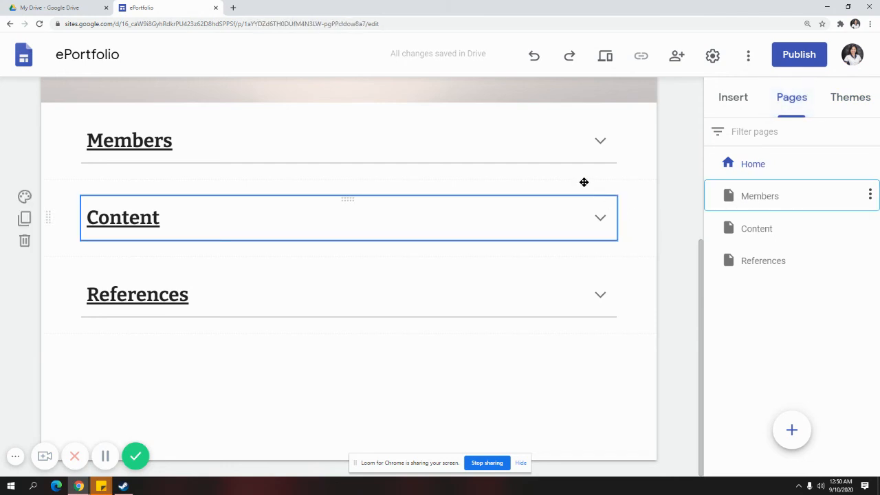
pyautogui.scroll(-1, 659, 229)
pyautogui.scroll(-3, 658, 229)
pyautogui.scroll(3, 660, 228)
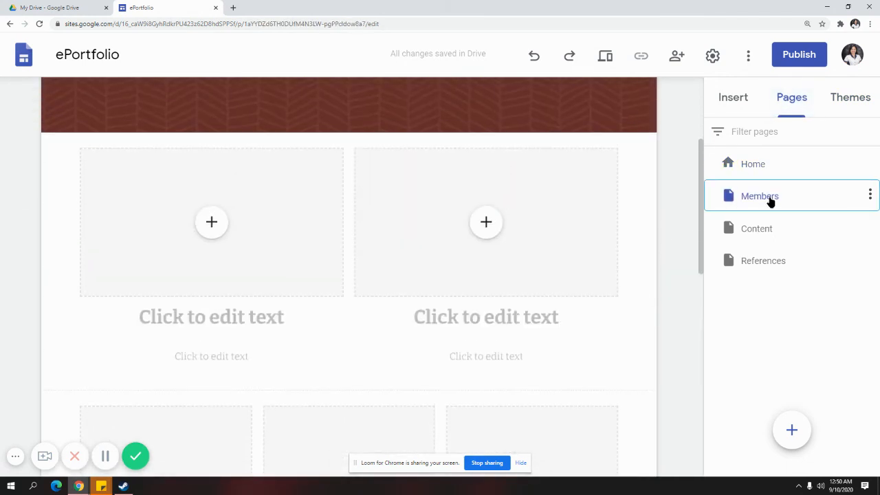
pyautogui.click(780, 237)
pyautogui.click(769, 169)
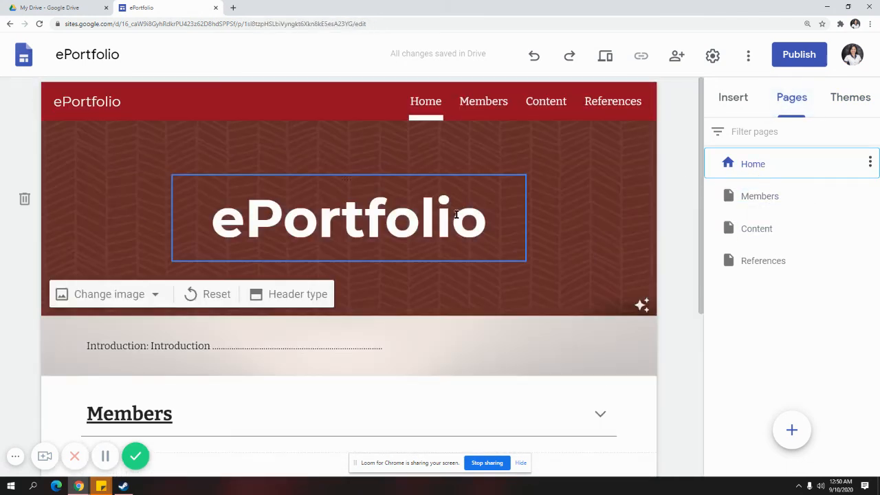
# Compare the Themes, Pages and Insert panels, ending on the insertable elements
pyautogui.click(849, 102)
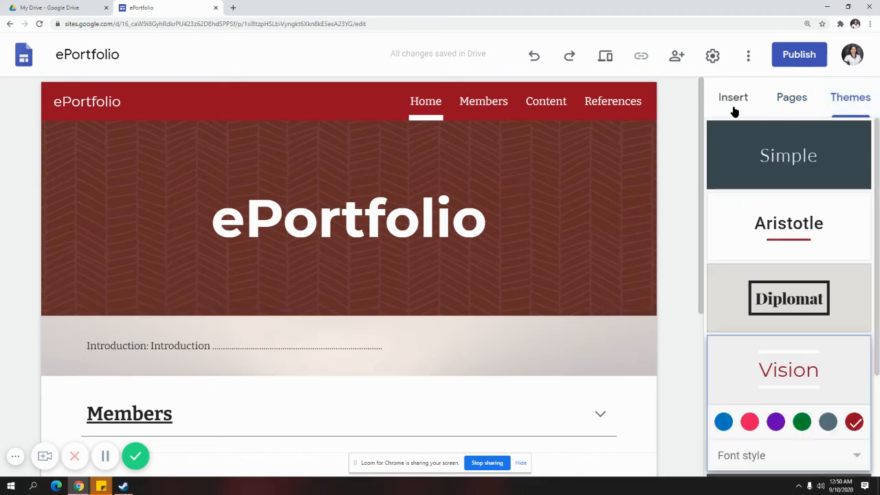
pyautogui.click(734, 107)
pyautogui.scroll(-5, 819, 326)
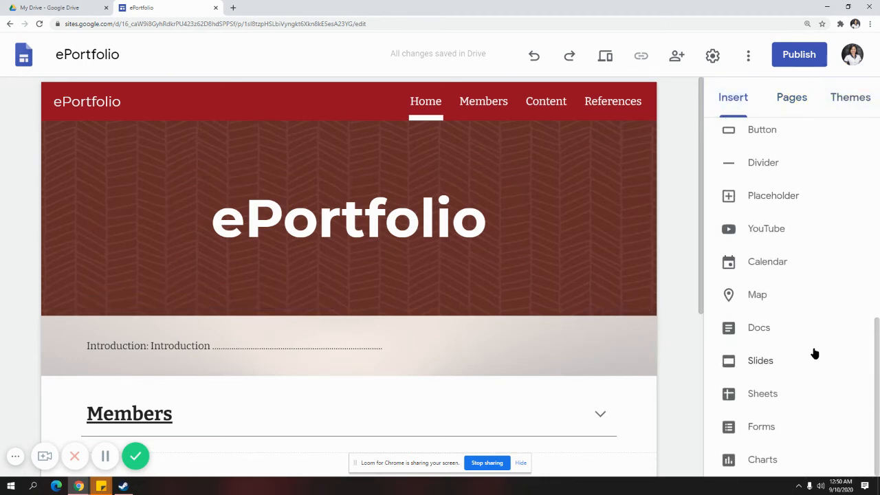
pyautogui.scroll(4, 765, 379)
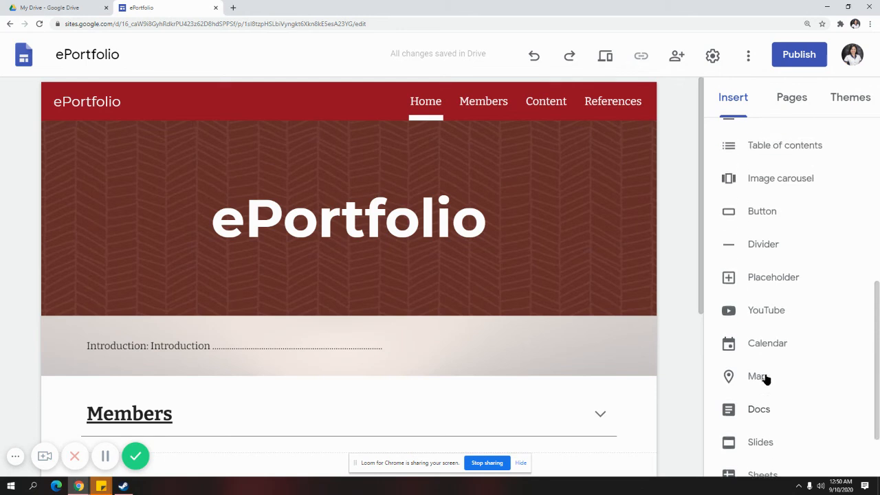
pyautogui.scroll(3, 827, 340)
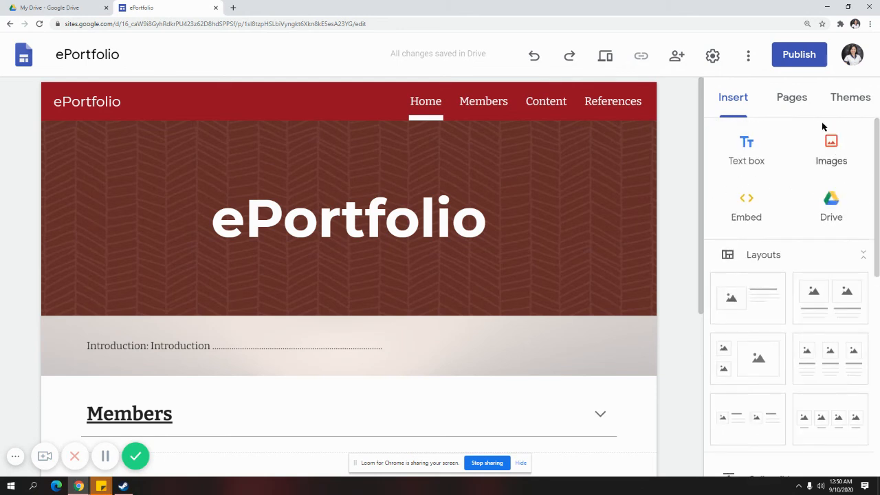
pyautogui.click(799, 104)
pyautogui.click(844, 110)
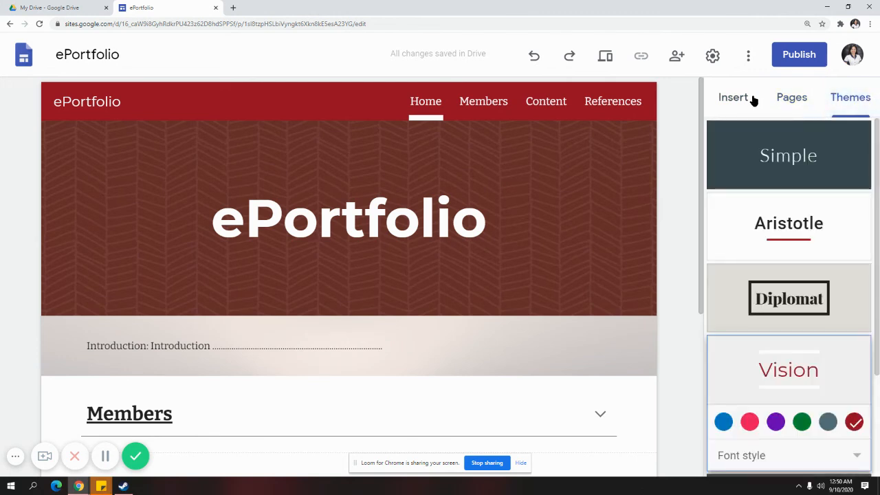
pyautogui.click(750, 98)
pyautogui.click(809, 102)
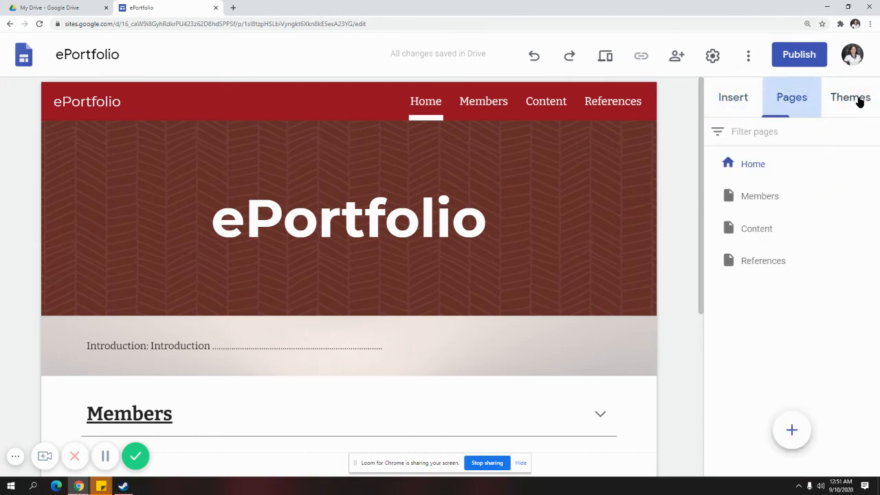
pyautogui.click(856, 99)
pyautogui.click(740, 103)
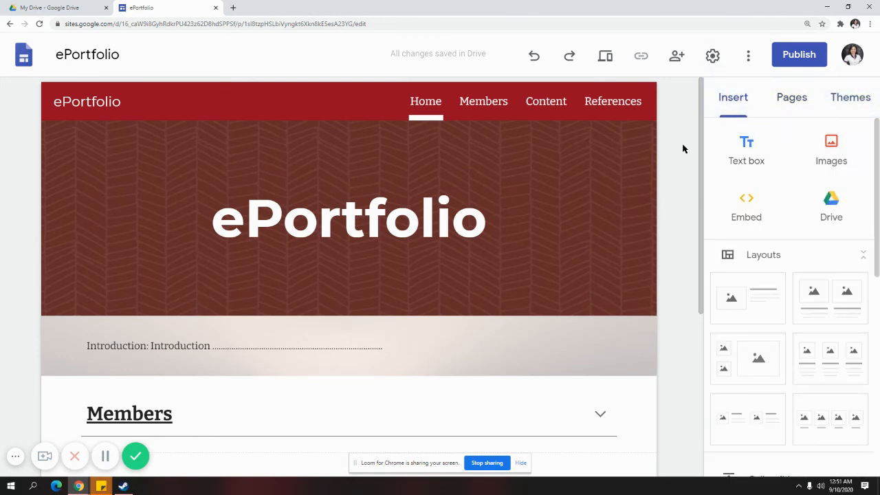
# Glance at the additional site options, then start publishing the site
pyautogui.click(744, 64)
pyautogui.click(694, 124)
pyautogui.click(705, 115)
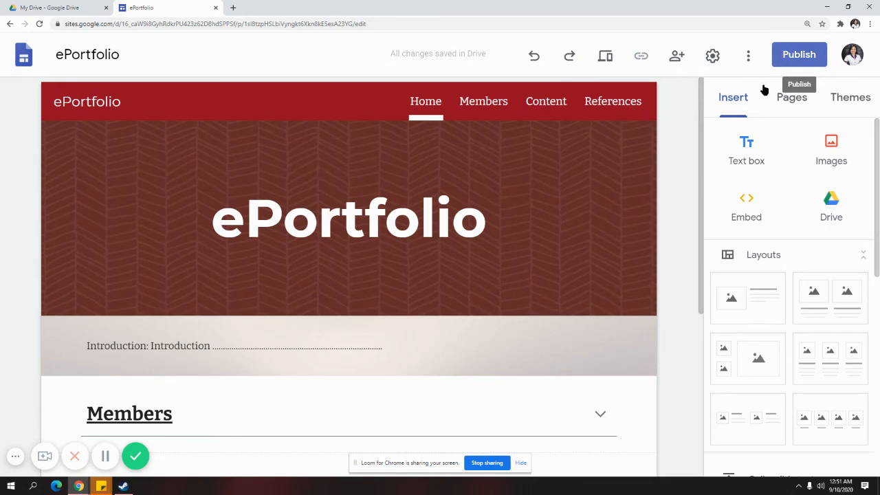
pyautogui.click(777, 61)
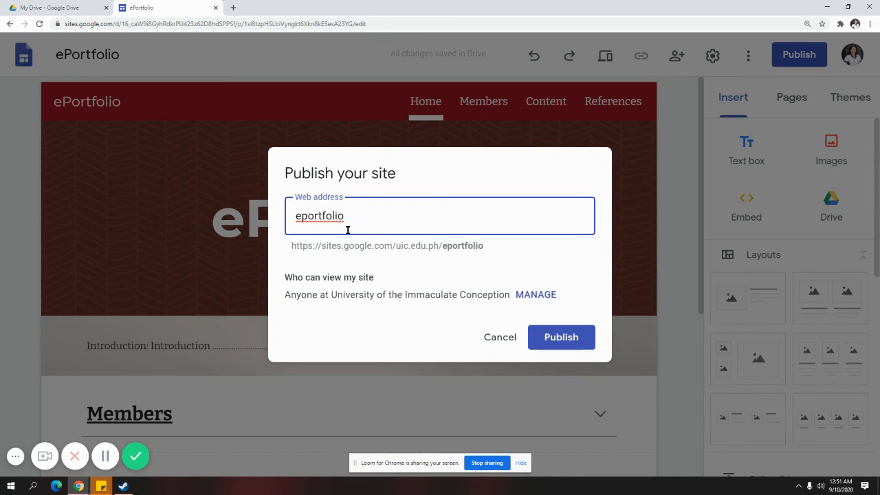
# Review the eportfolio web address and its sites.google.com/uic.edu.ph/eportfolio URL
pyautogui.moveTo(356, 218); pyautogui.dragTo(303, 218)
pyautogui.click(353, 258)
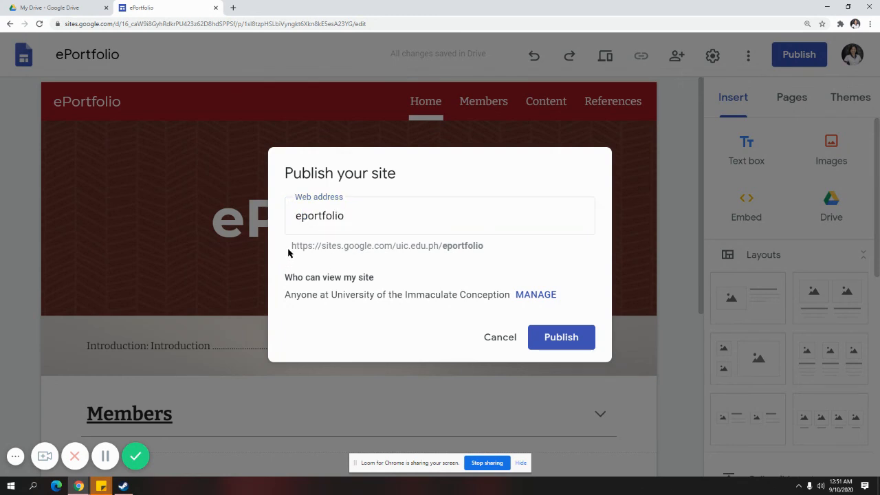
pyautogui.moveTo(306, 247); pyautogui.dragTo(389, 246)
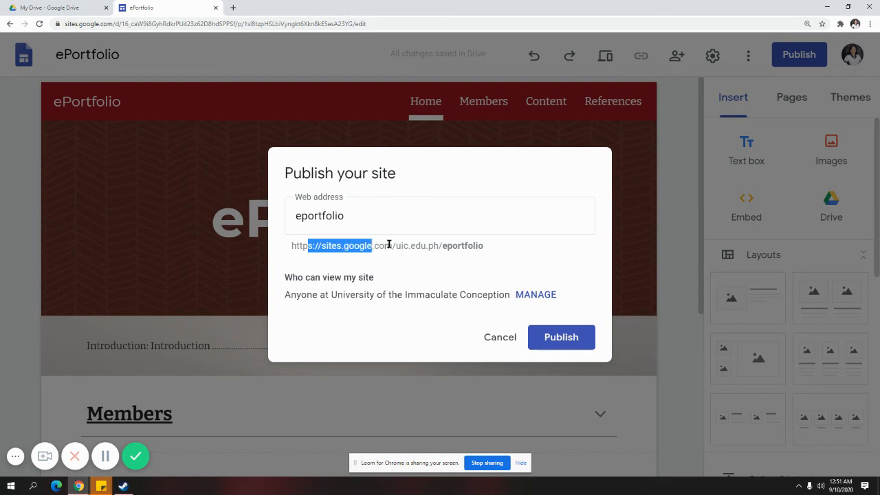
pyautogui.click(410, 248)
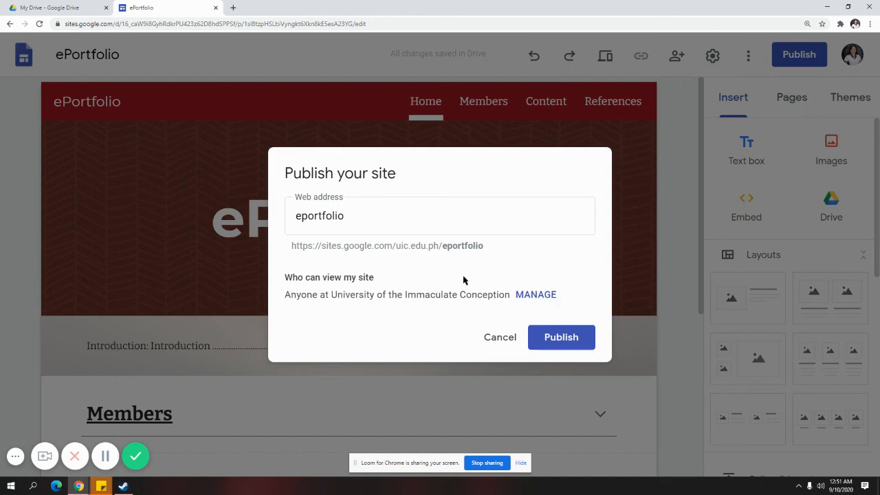
# Limit the published site's audience to University of the Immaculate Conception and confirm the link settings
pyautogui.click(545, 294)
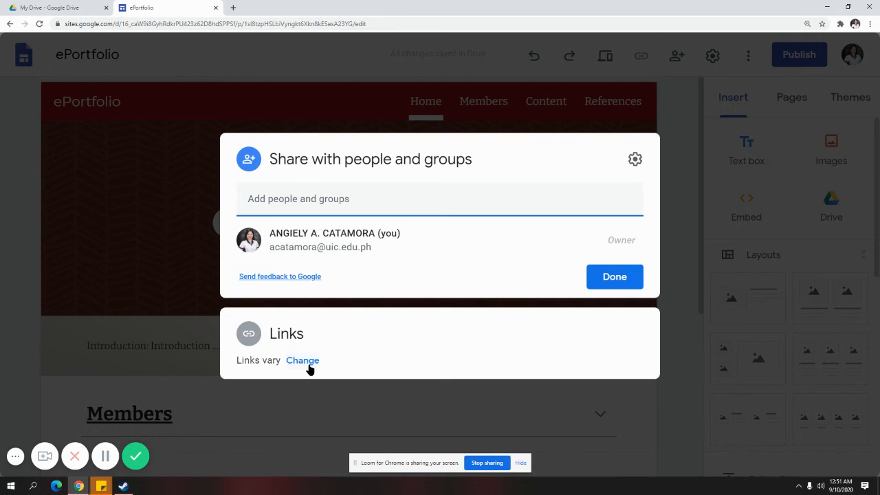
pyautogui.click(306, 363)
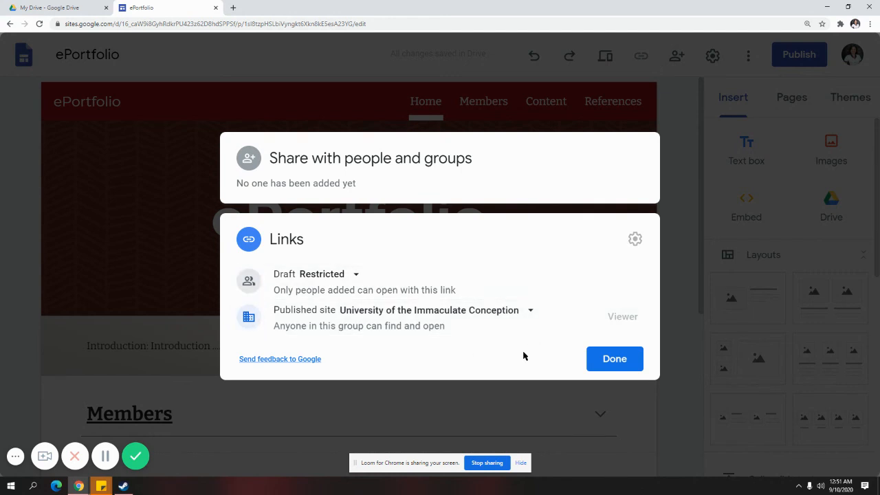
pyautogui.click(514, 312)
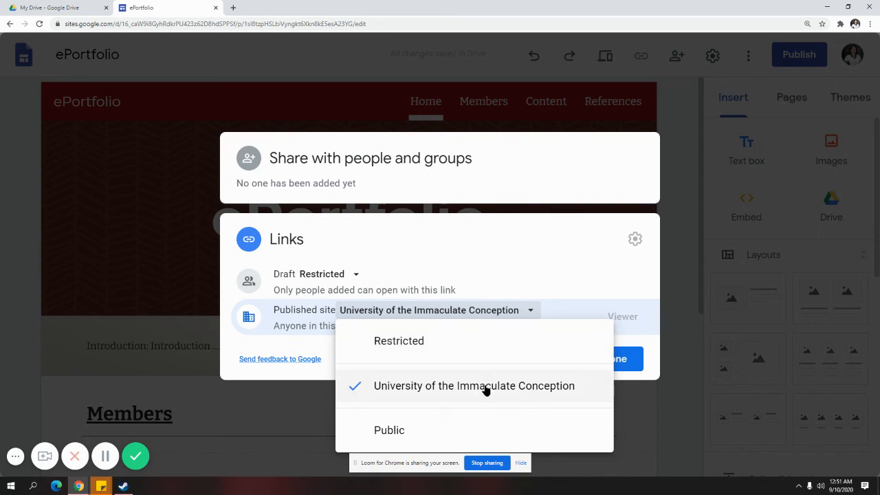
pyautogui.click(534, 250)
pyautogui.click(516, 314)
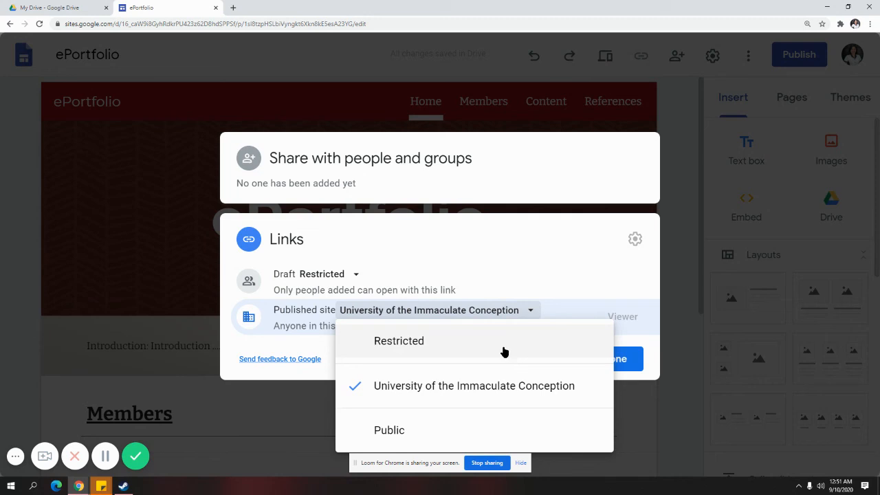
pyautogui.click(500, 389)
pyautogui.click(530, 310)
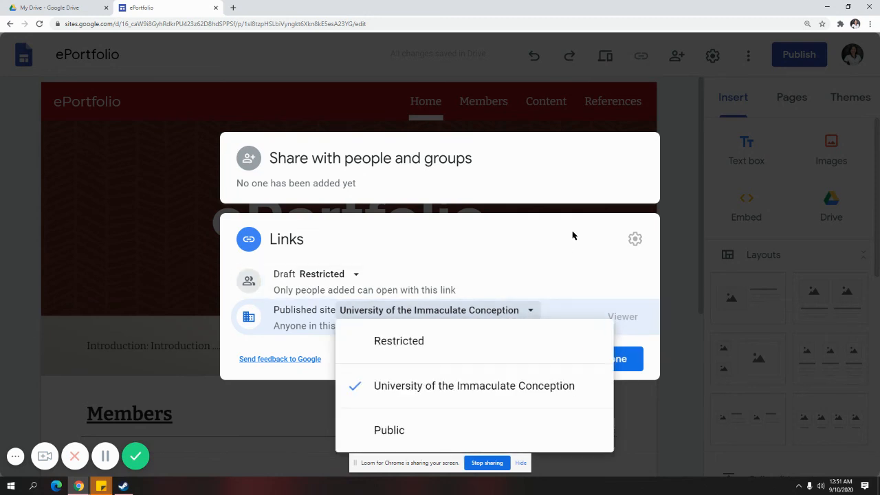
pyautogui.click(572, 236)
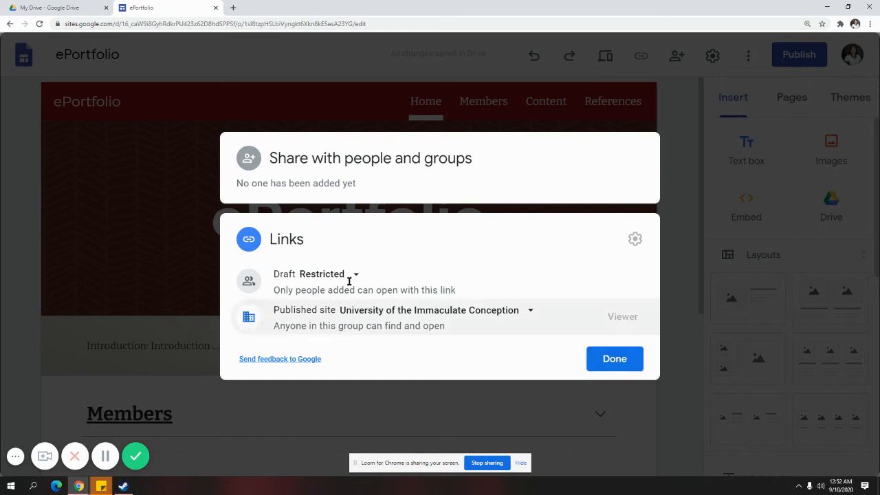
pyautogui.click(630, 364)
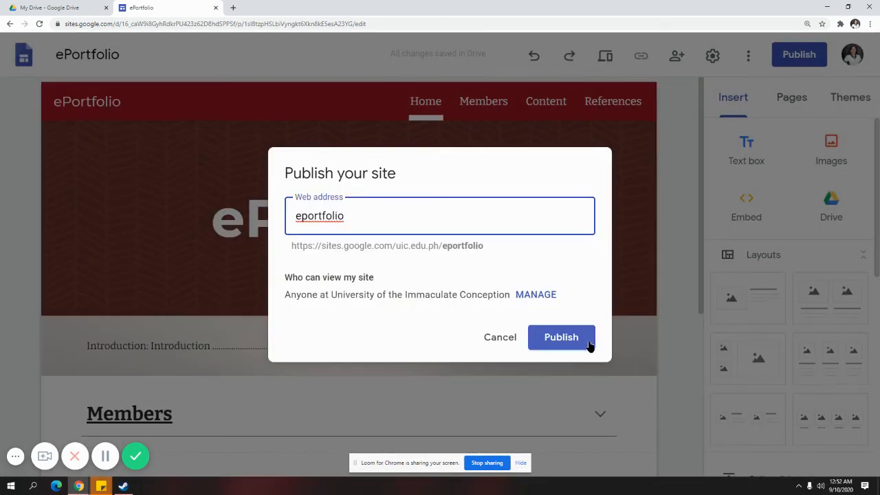
# Publish the site at the eportfolio address and review the Publish dropdown options
pyautogui.click(571, 338)
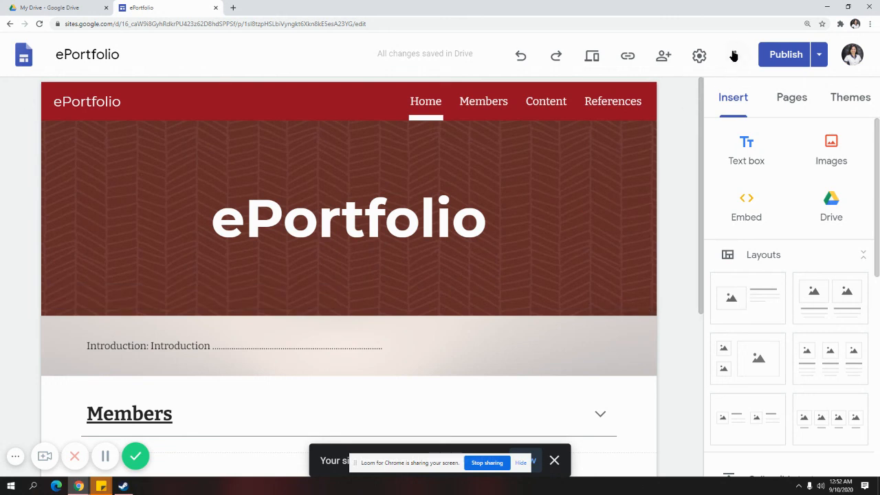
pyautogui.click(822, 61)
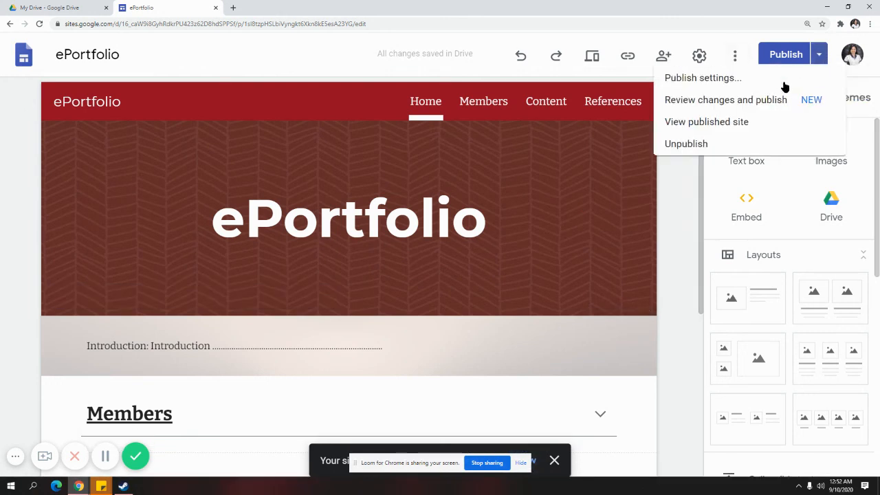
pyautogui.click(684, 191)
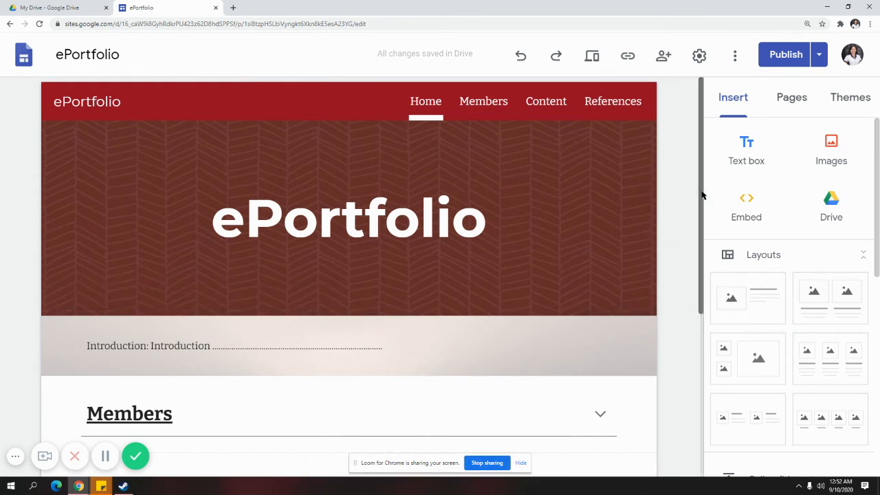
pyautogui.scroll(-1, 701, 196)
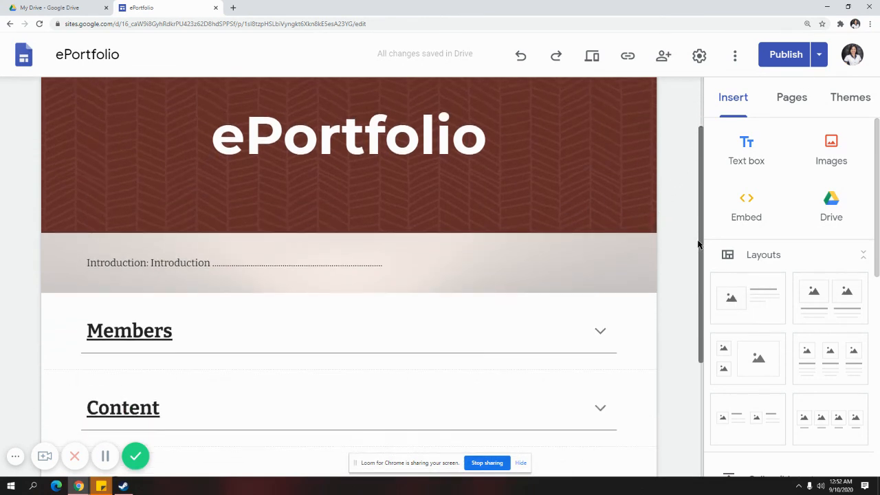
pyautogui.click(818, 54)
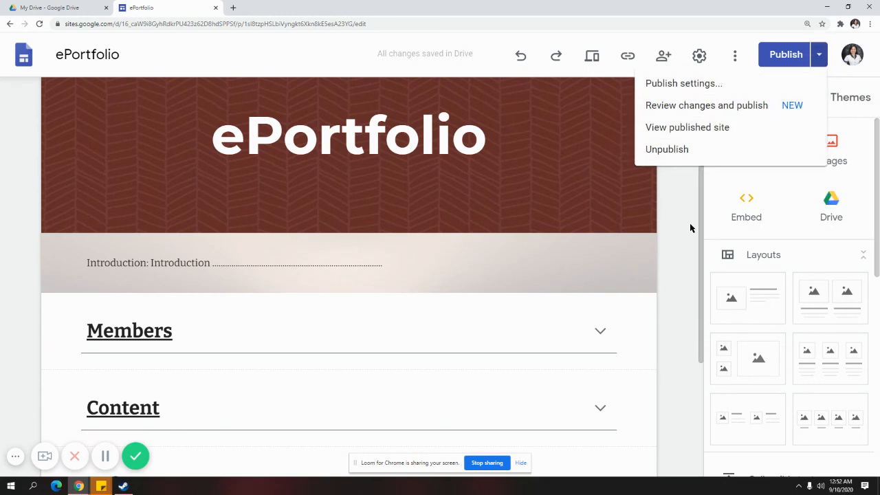
pyautogui.click(673, 239)
pyautogui.click(818, 57)
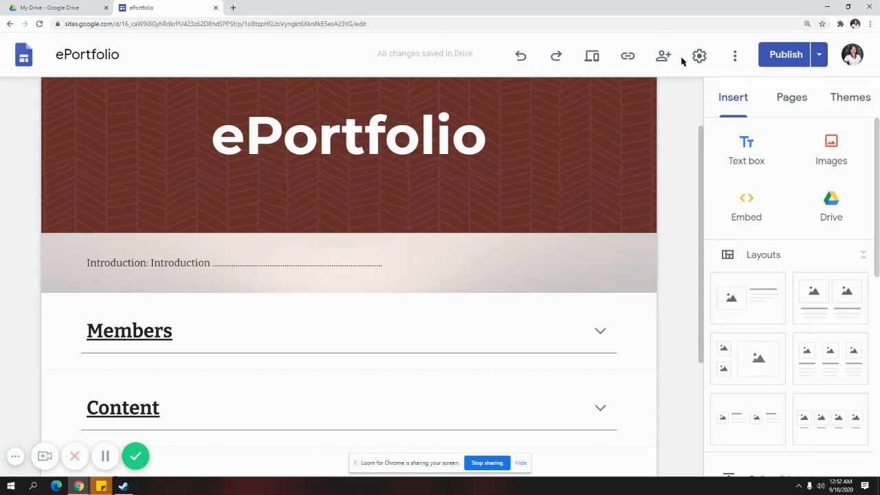
pyautogui.click(663, 57)
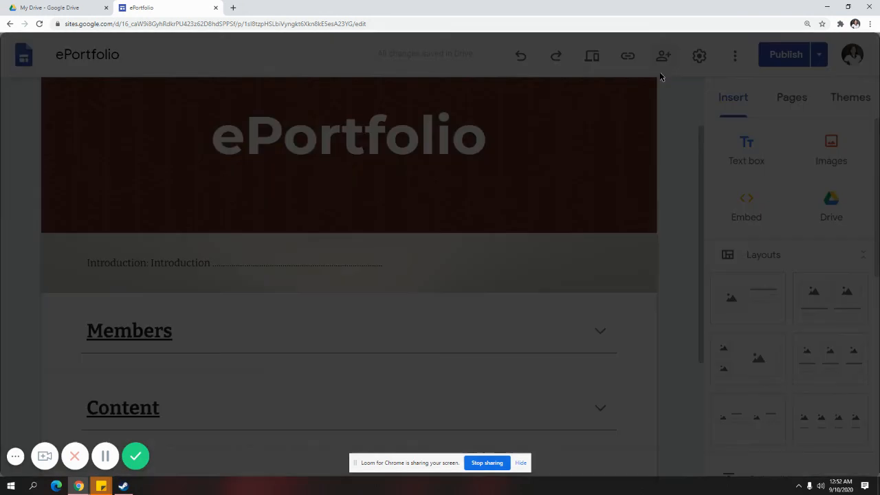
# Add two suggested colleagues as collaborators on the ePortfolio site
pyautogui.click(467, 203)
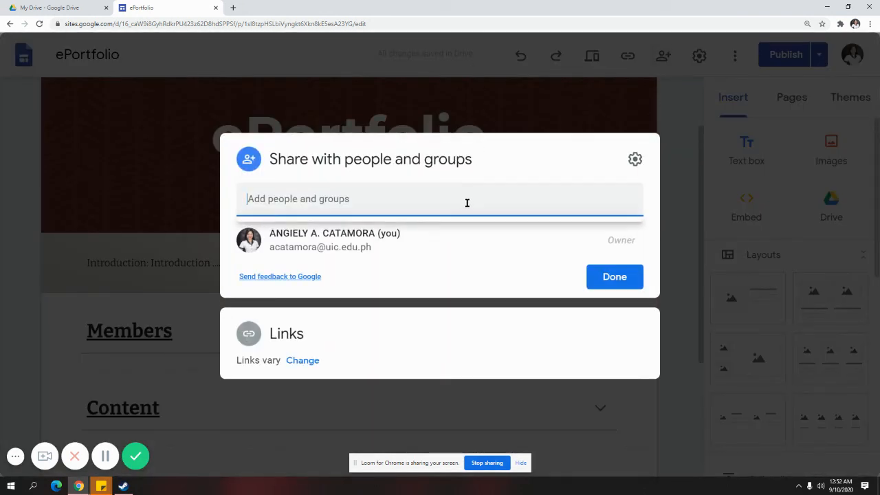
pyautogui.click(592, 169)
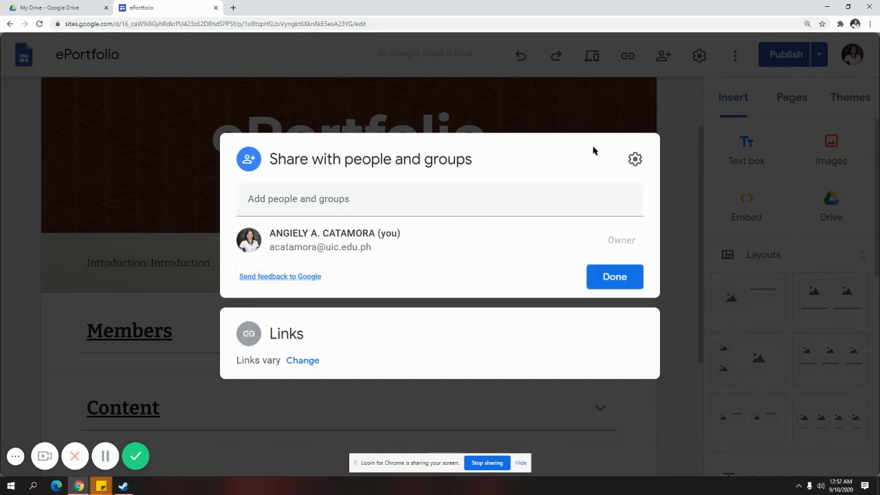
pyautogui.click(560, 203)
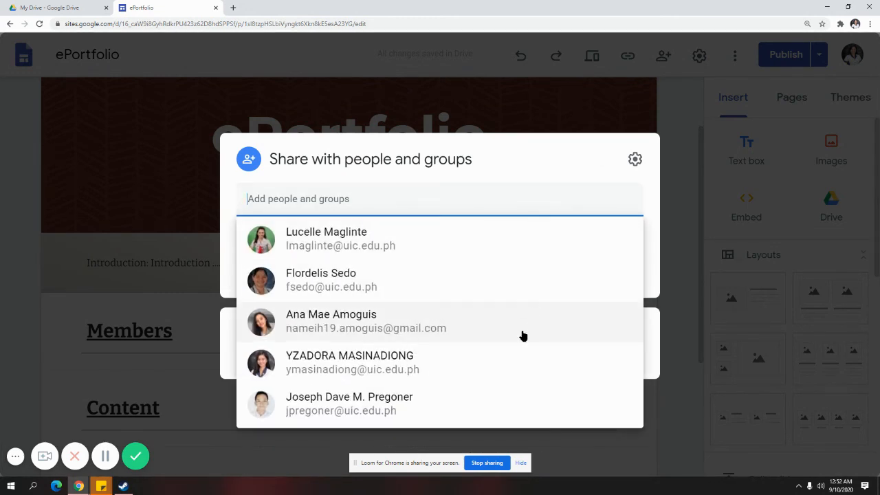
pyautogui.click(533, 199)
pyautogui.click(532, 199)
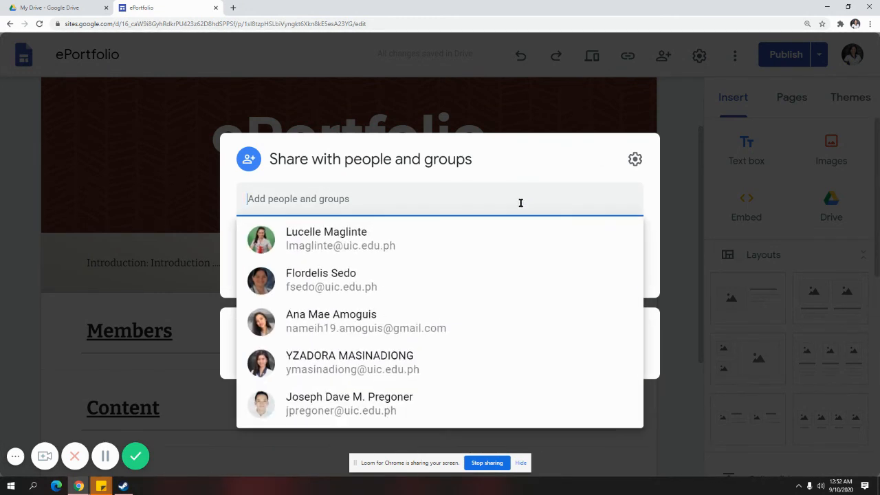
pyautogui.click(461, 279)
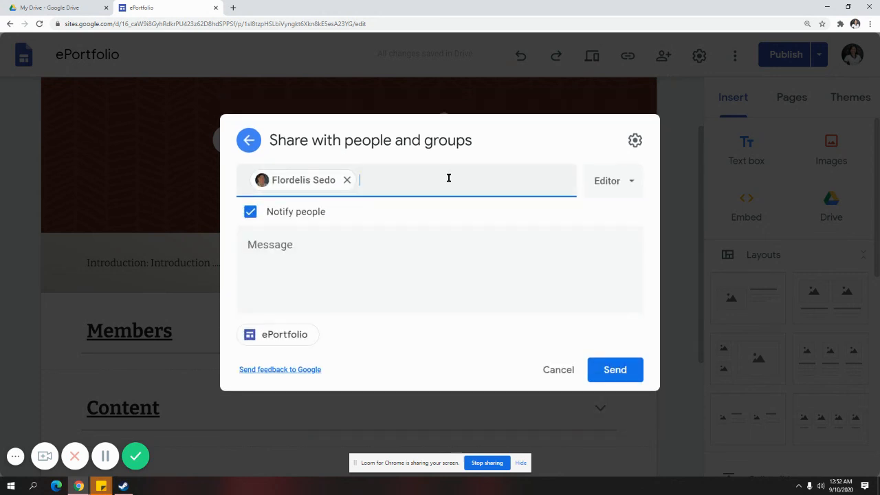
pyautogui.click(448, 178)
pyautogui.click(475, 296)
# Check the Editor access options, then discard the pending invitation and close sharing
pyautogui.click(534, 249)
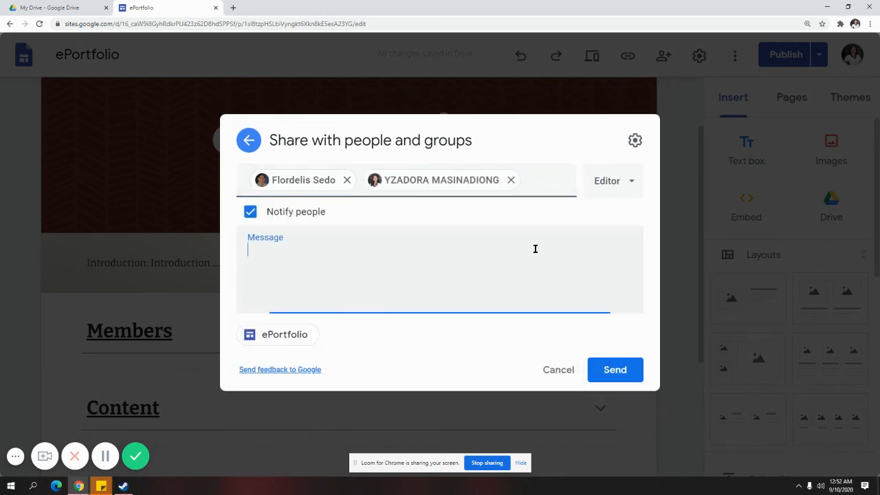
pyautogui.click(612, 184)
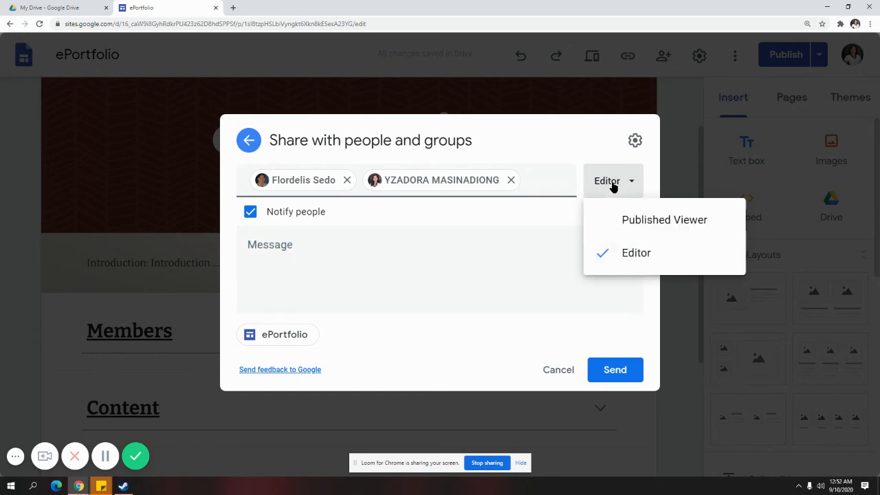
pyautogui.click(528, 256)
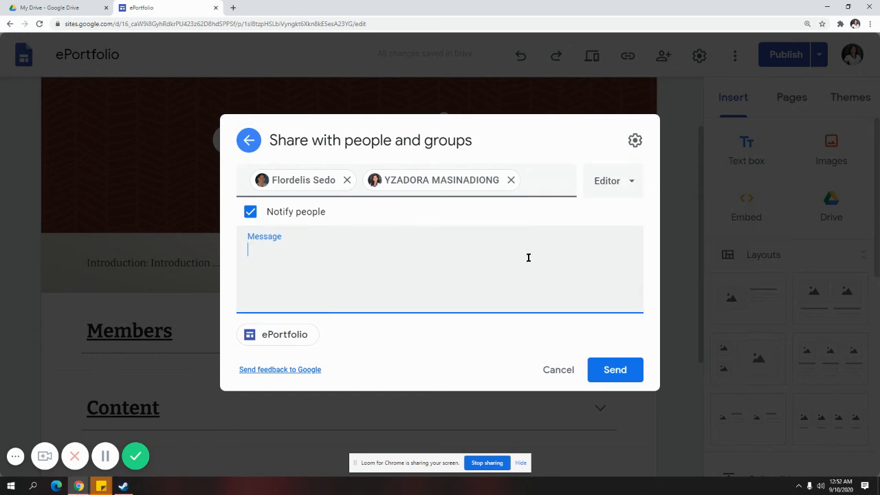
pyautogui.click(620, 185)
pyautogui.click(483, 264)
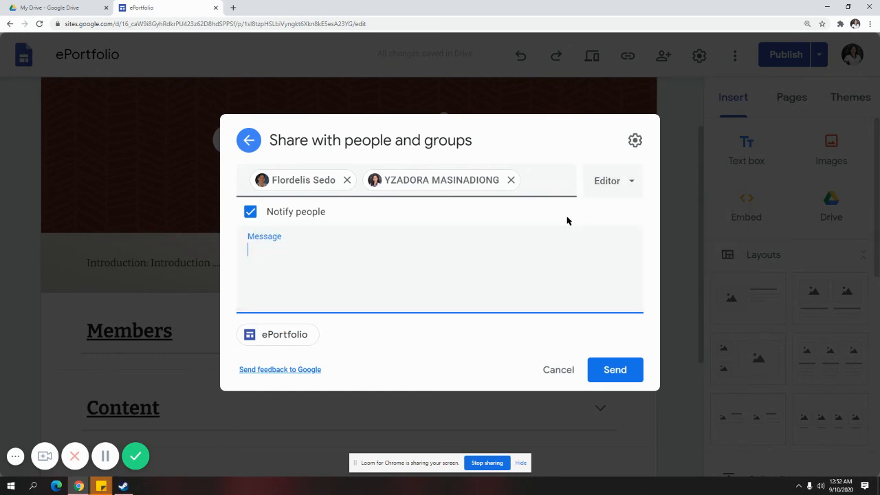
pyautogui.click(595, 184)
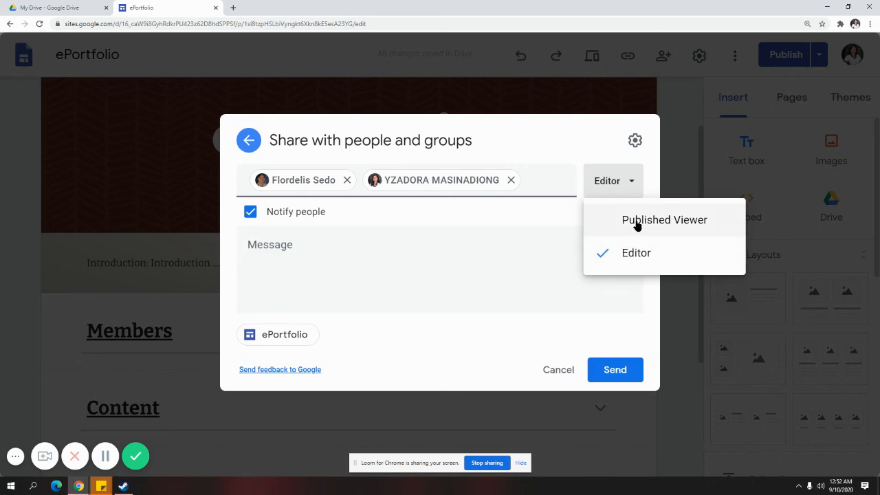
pyautogui.click(497, 268)
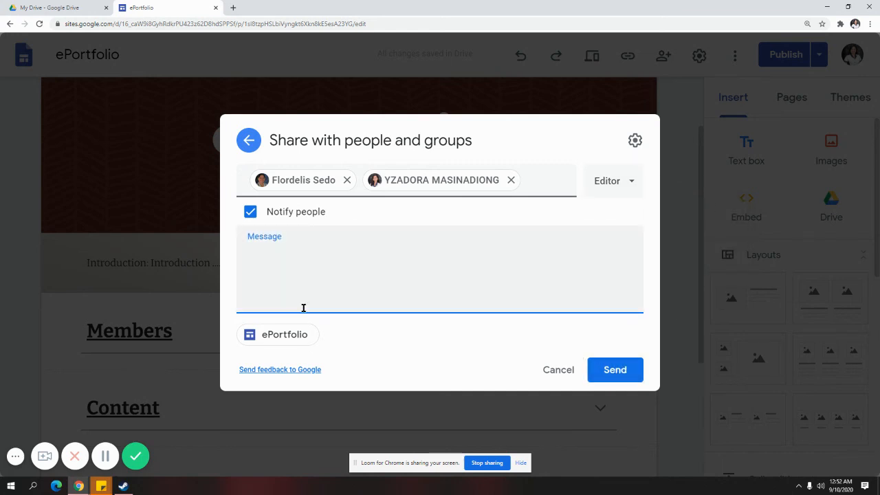
pyautogui.click(248, 147)
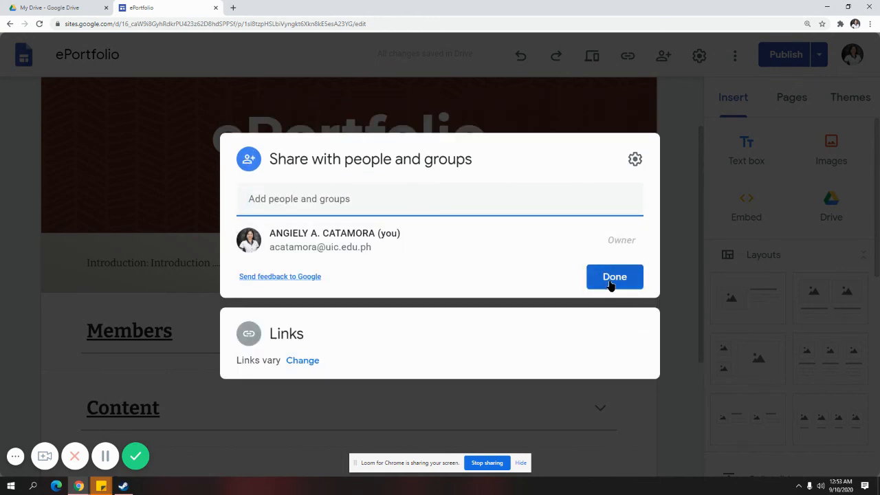
pyautogui.click(611, 282)
# Show the Pages list and glance at the Publish and More menus without changes
pyautogui.click(802, 106)
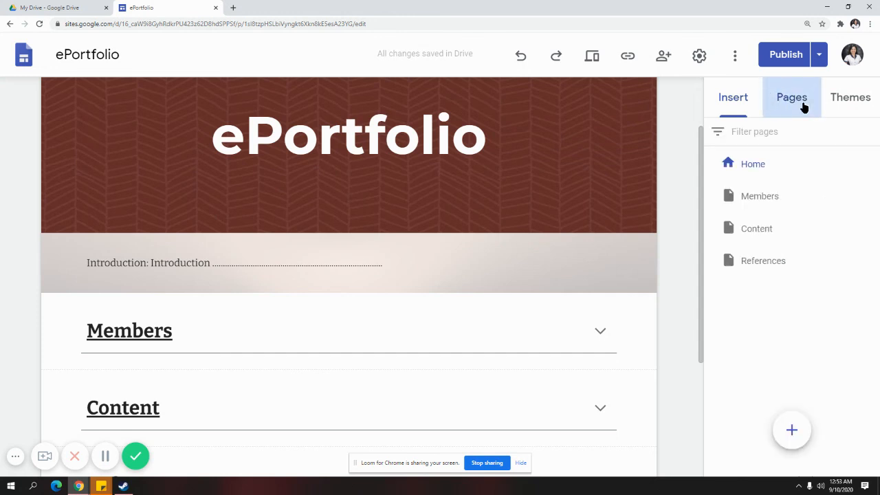
pyautogui.click(818, 55)
pyautogui.click(664, 205)
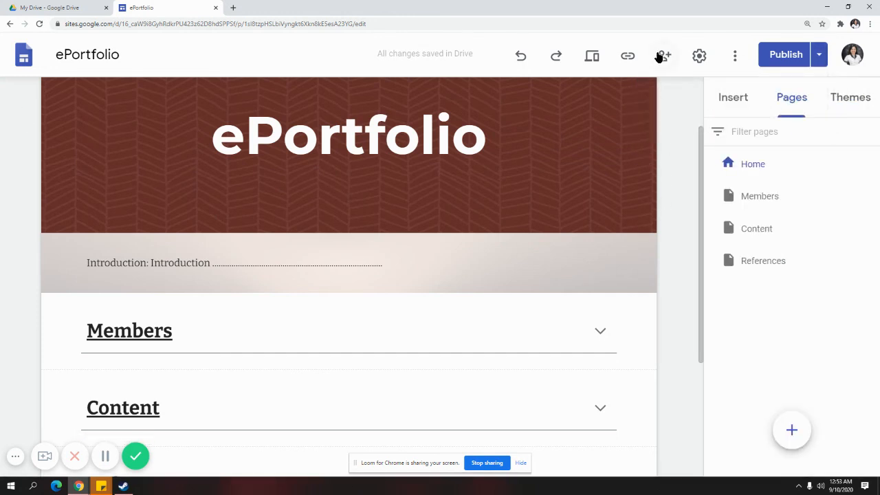
pyautogui.click(740, 59)
pyautogui.click(818, 57)
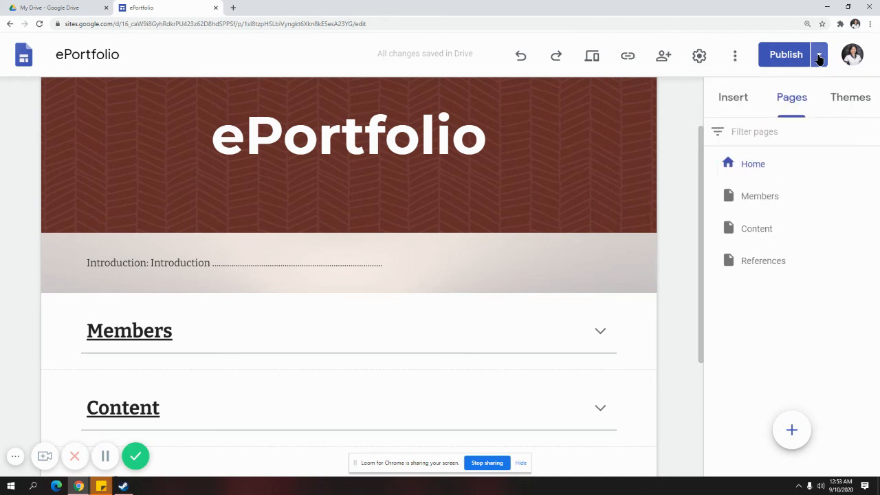
pyautogui.click(819, 56)
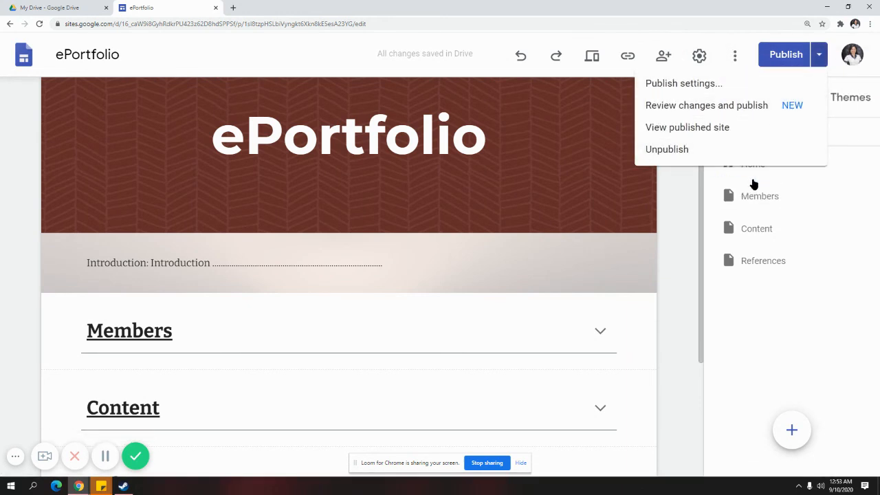
pyautogui.click(683, 239)
# Scroll the Home page to view its Members, Content and References sections
pyautogui.scroll(-3, 565, 343)
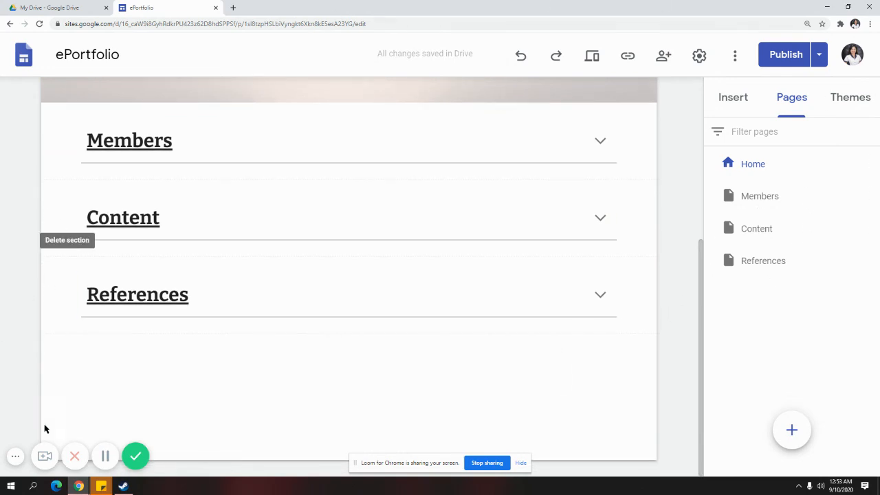
pyautogui.click(16, 459)
pyautogui.click(16, 457)
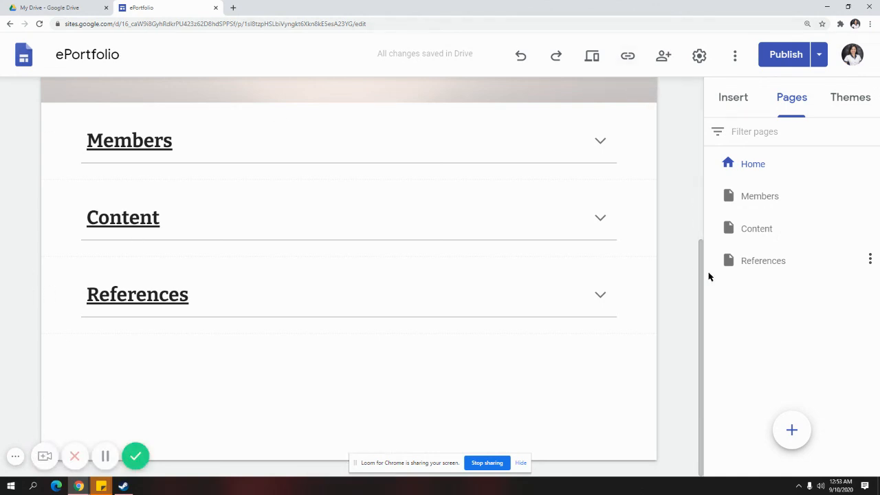
pyautogui.moveTo(701, 261); pyautogui.dragTo(697, 92)
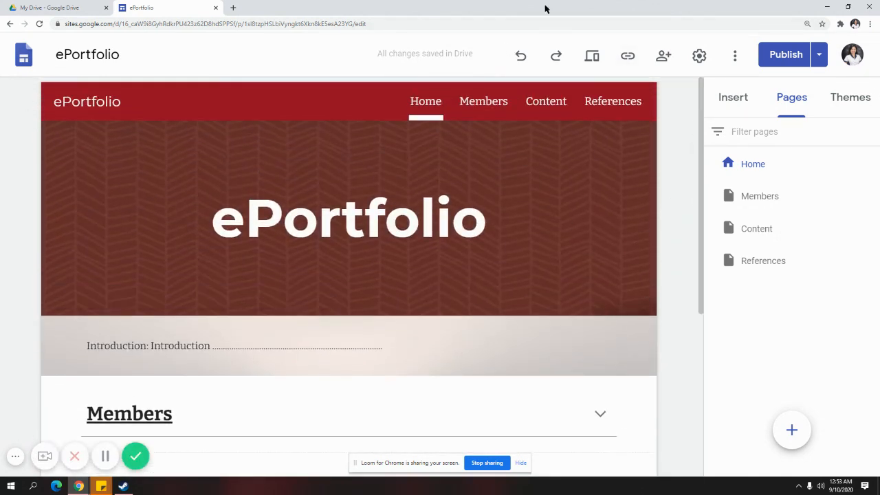